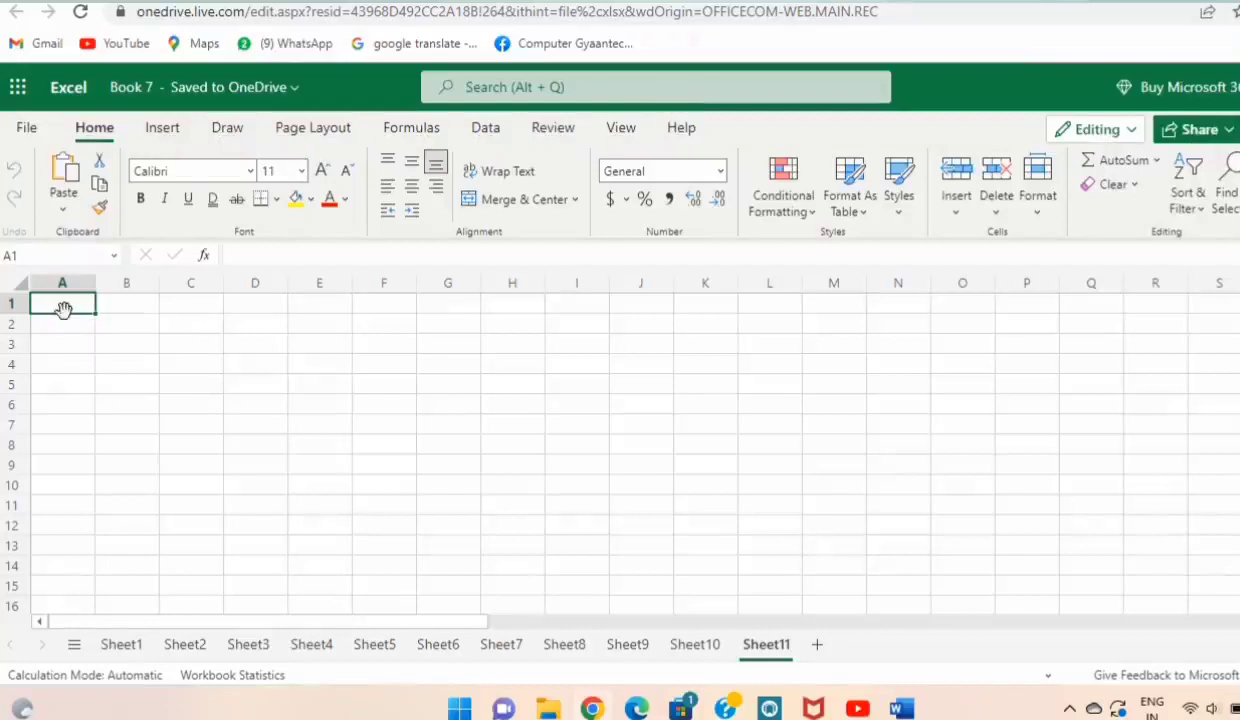
- Enter DATE, EMP ID, EMP NAME, SALARY and BONUS as headers in A1 through E1
{"action": "type", "text": "DAT"}
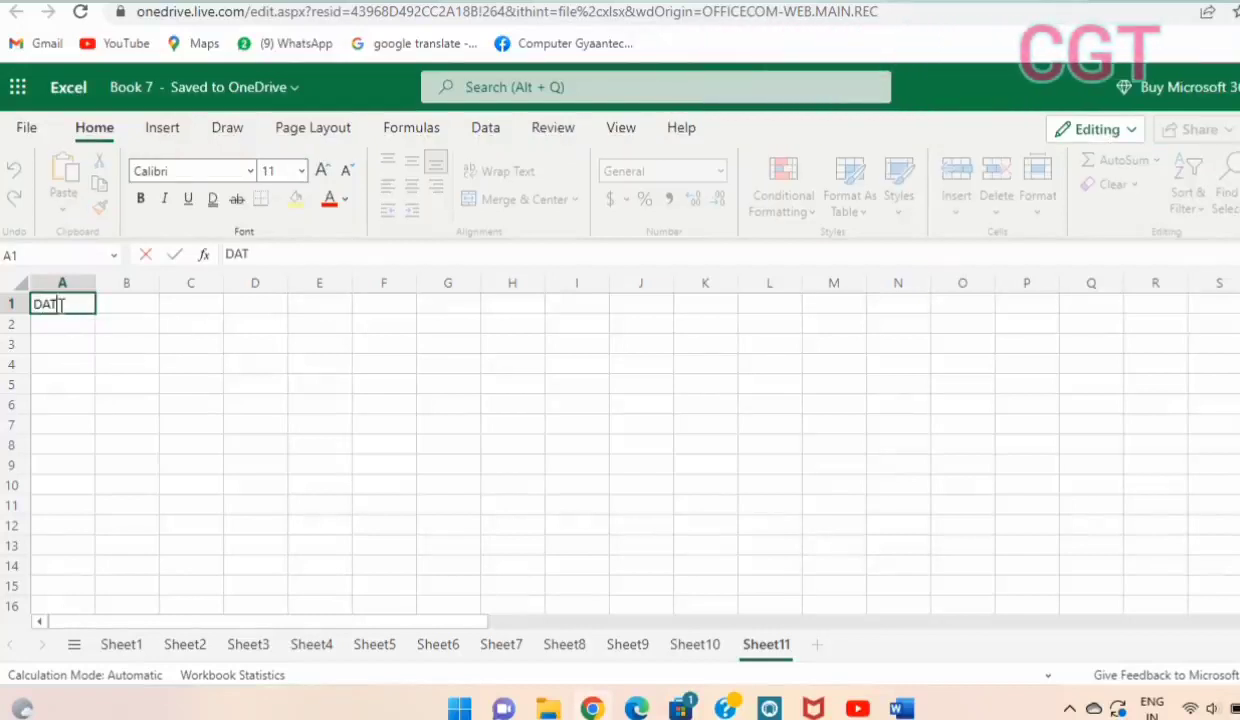
{"action": "type", "text": "E"}
{"action": "key", "text": "Return"}
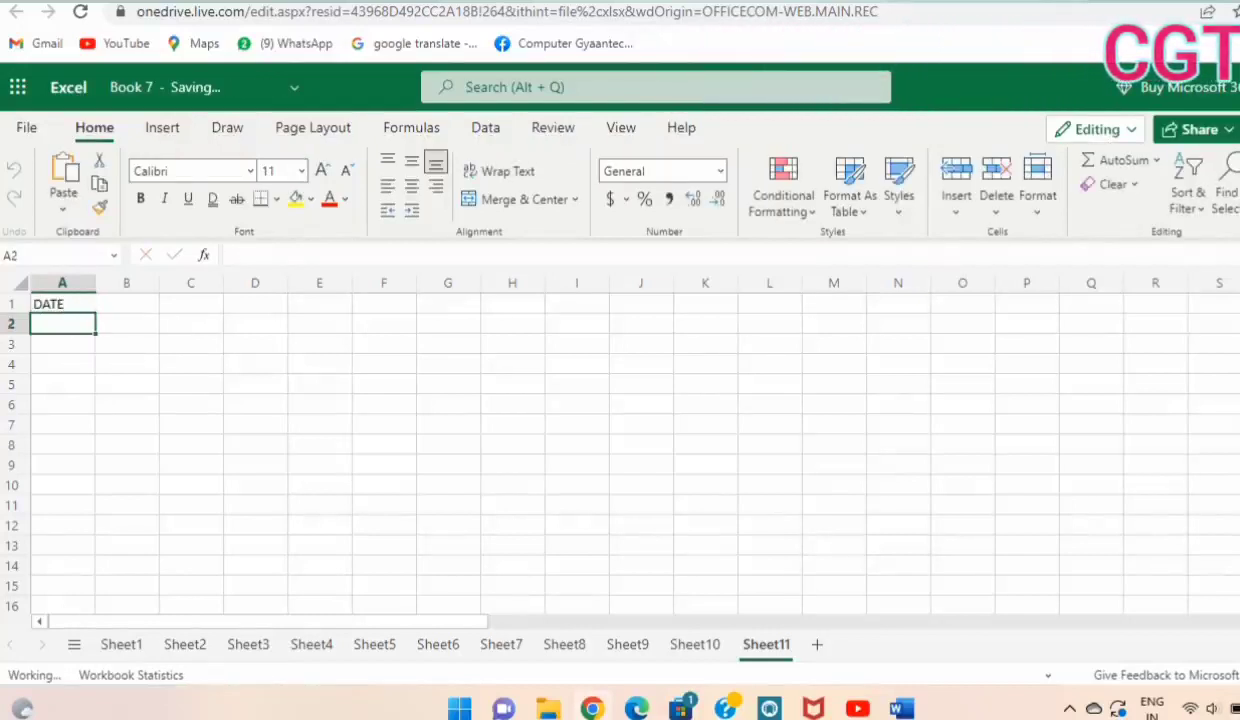
{"action": "left_click", "coordinate": [126, 303]}
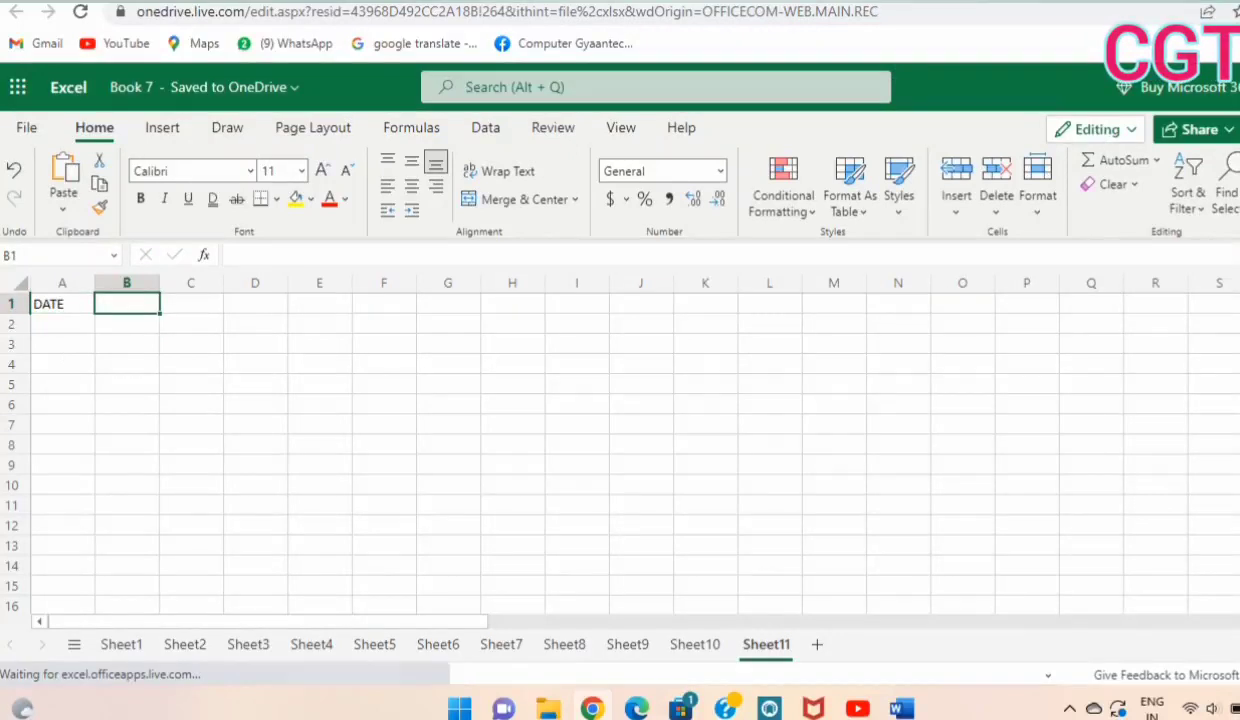
{"action": "type", "text": "EMP"}
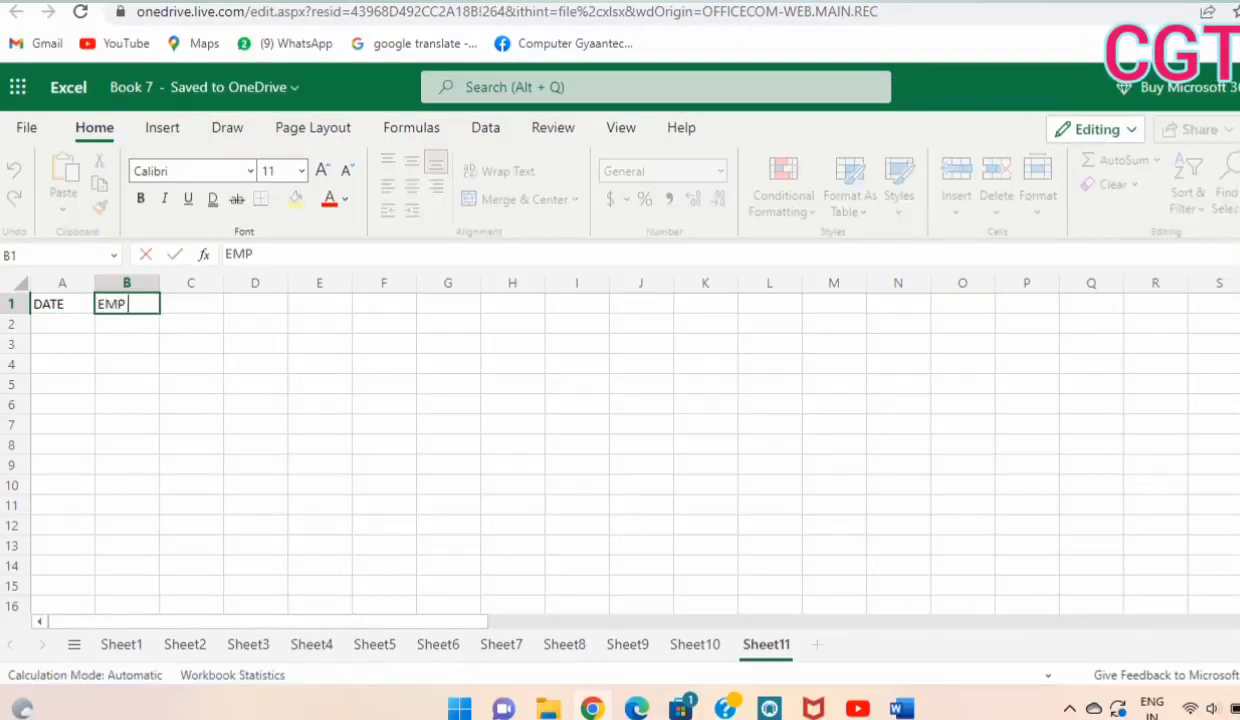
{"action": "type", "text": " ID"}
{"action": "key", "text": "Tab"}
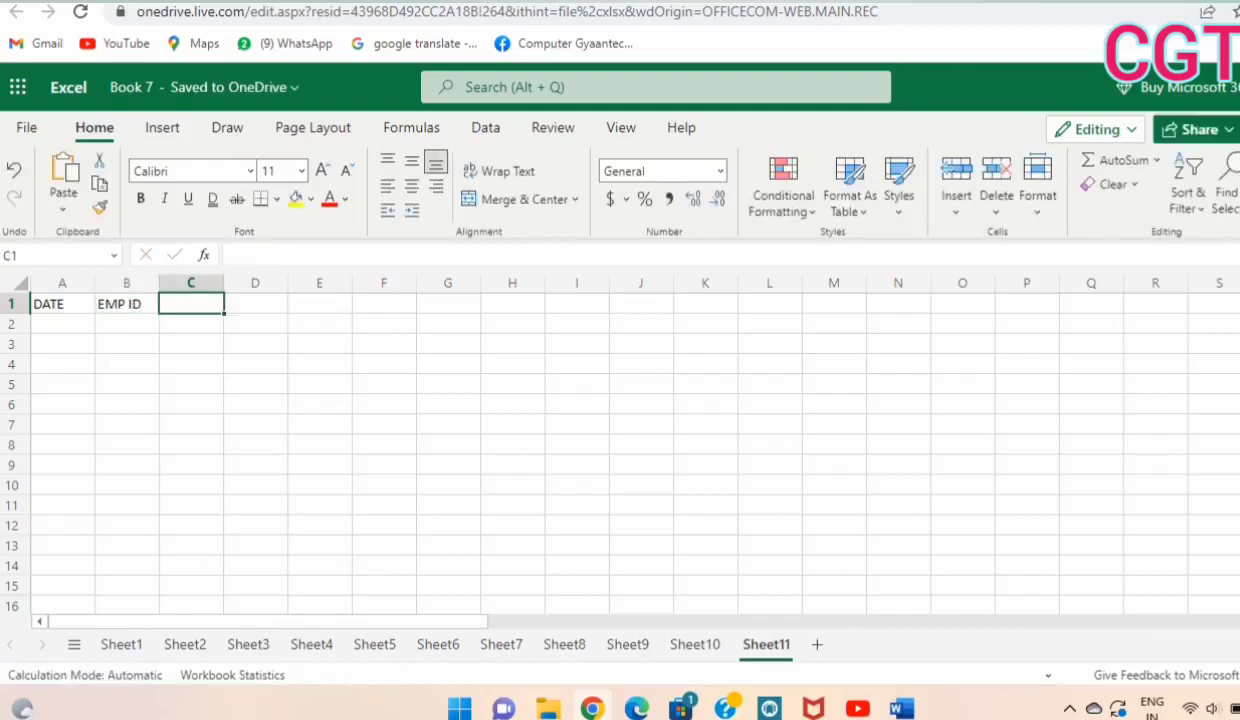
{"action": "type", "text": "EMP"}
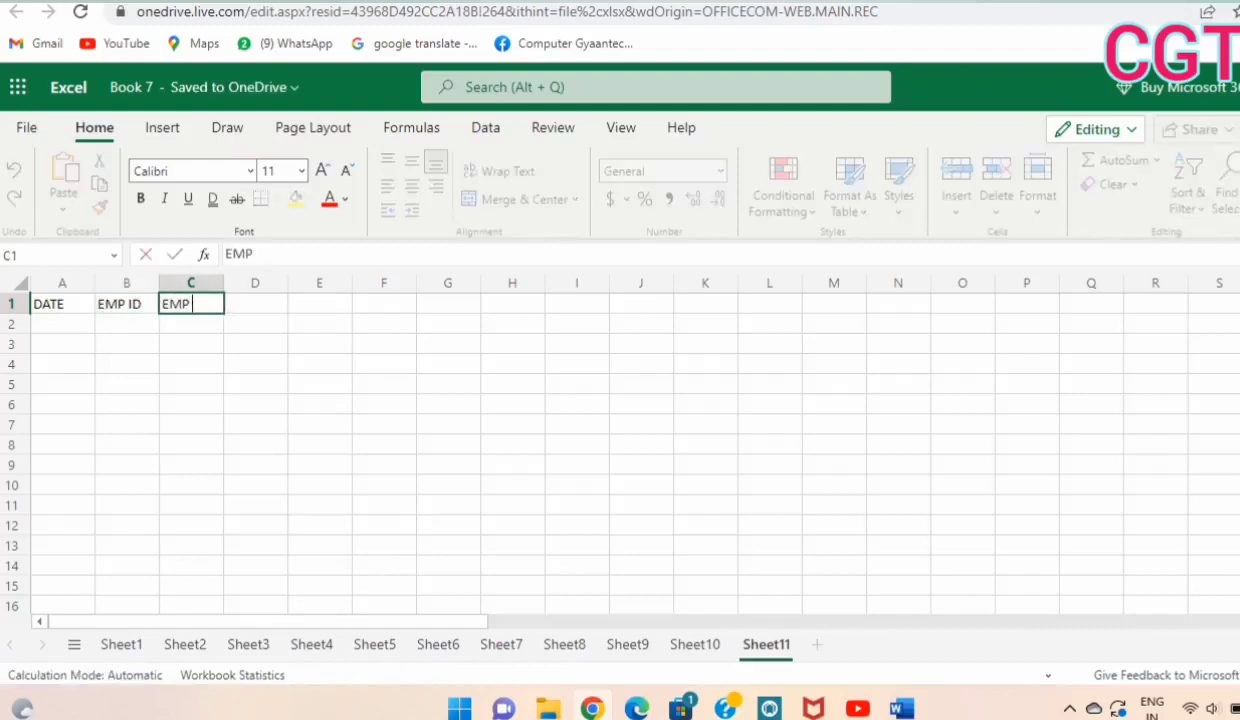
{"action": "type", "text": " NAME"}
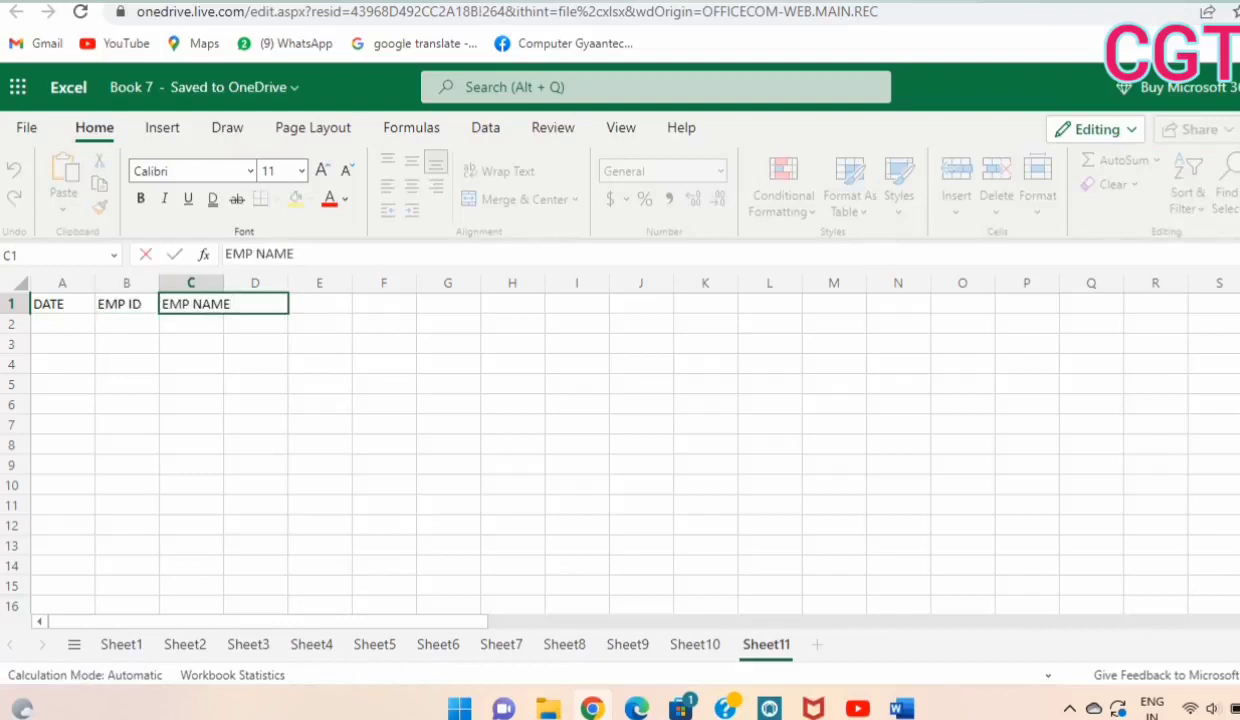
{"action": "key", "text": "Tab"}
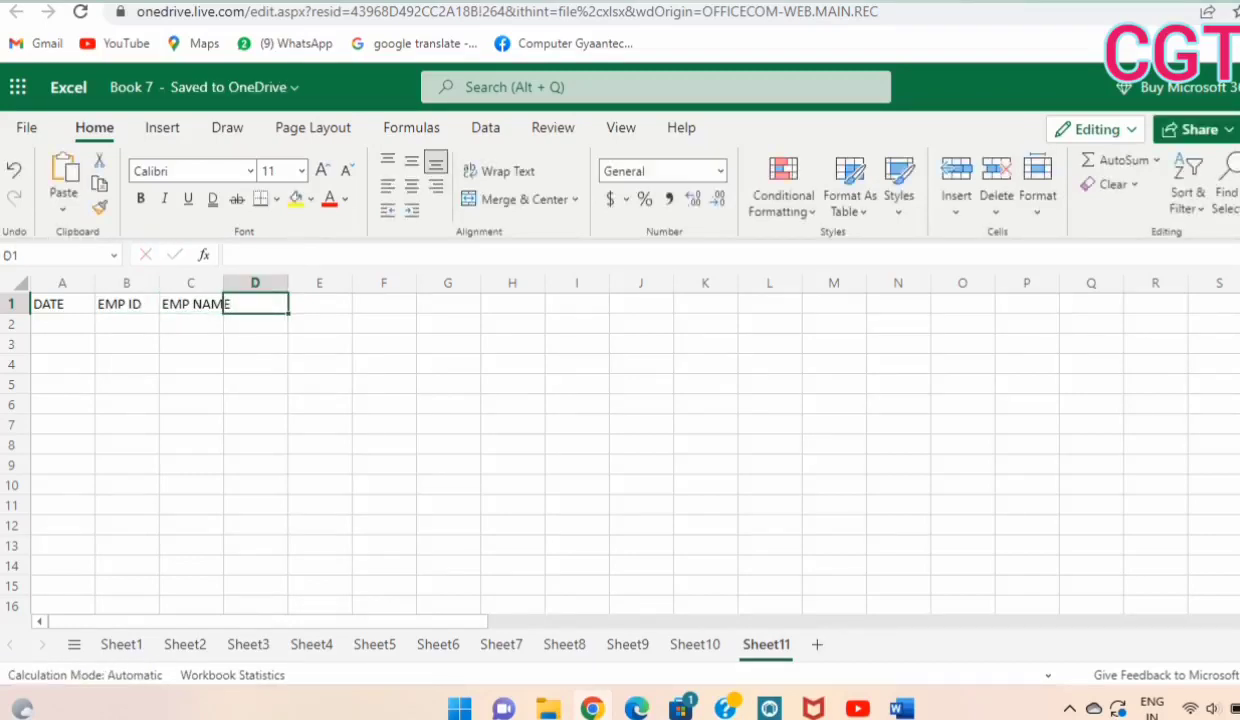
{"action": "type", "text": "SALAR"}
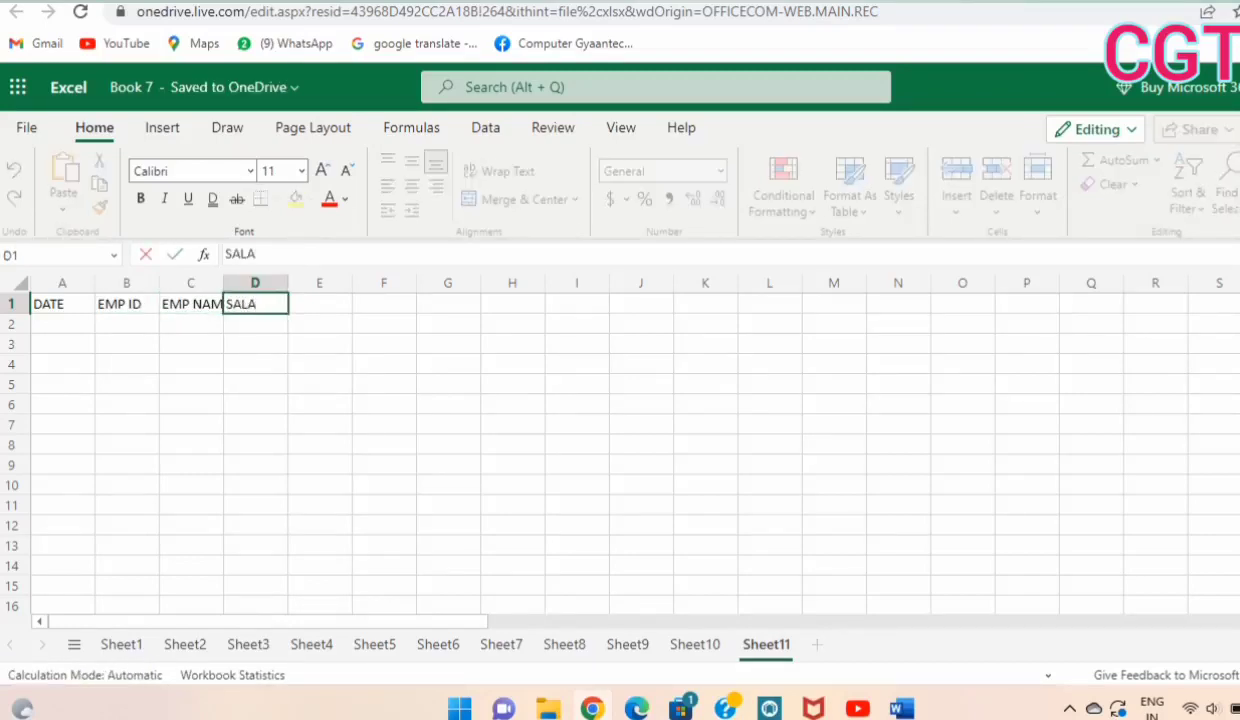
{"action": "type", "text": "Y"}
{"action": "key", "text": "Tab"}
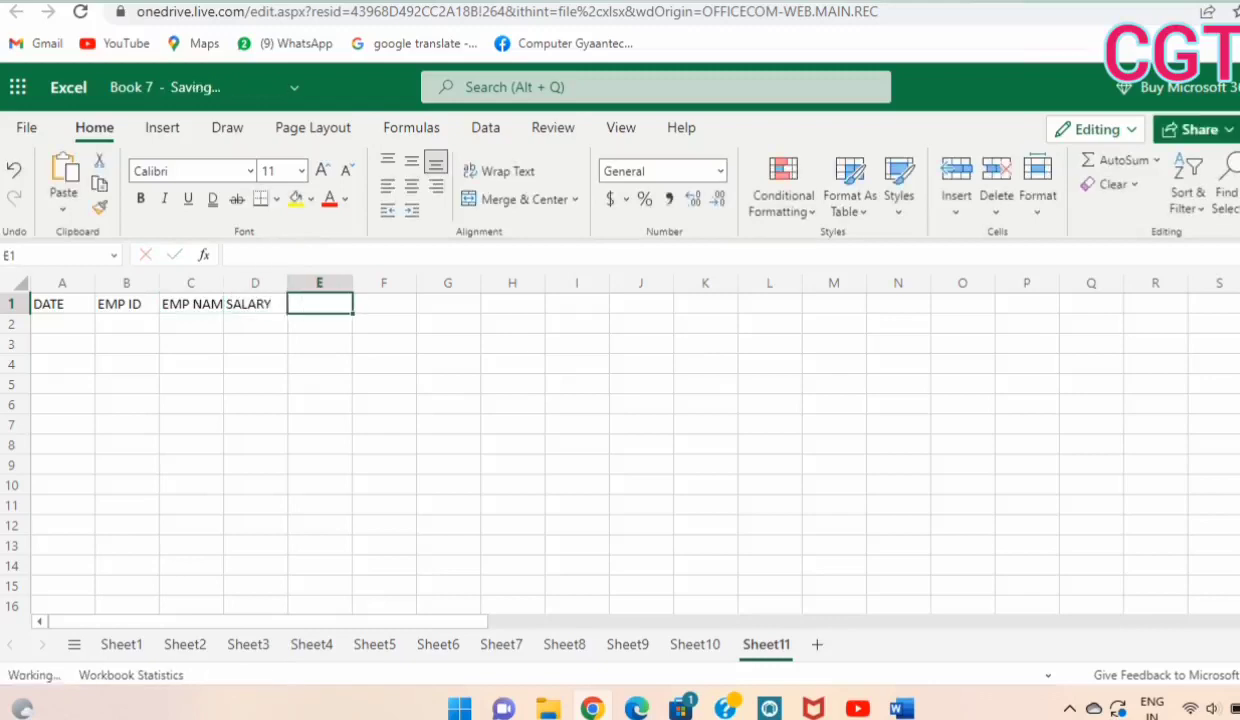
{"action": "type", "text": "BO"}
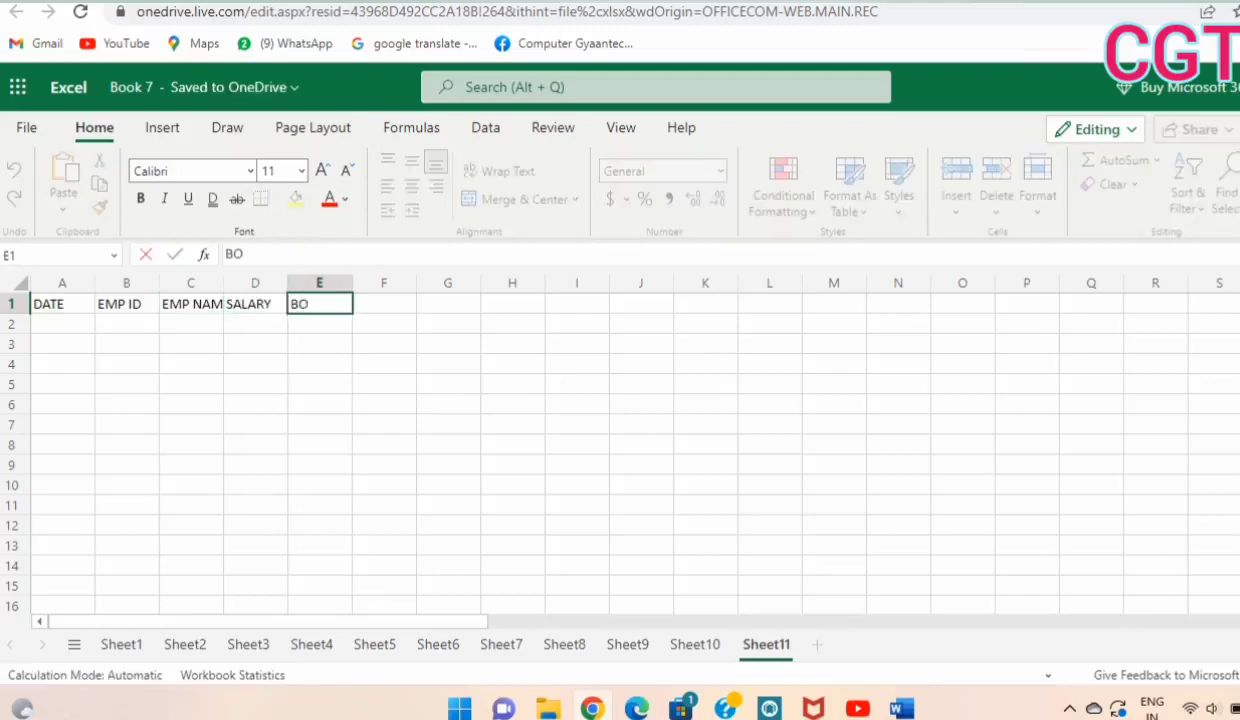
{"action": "type", "text": "NUS"}
- Enter dates 1/1/2022–1/12/2022 in A2:A13 and extend IDs 1001, 1002 down to 1012 in column B
{"action": "left_click", "coordinate": [53, 319]}
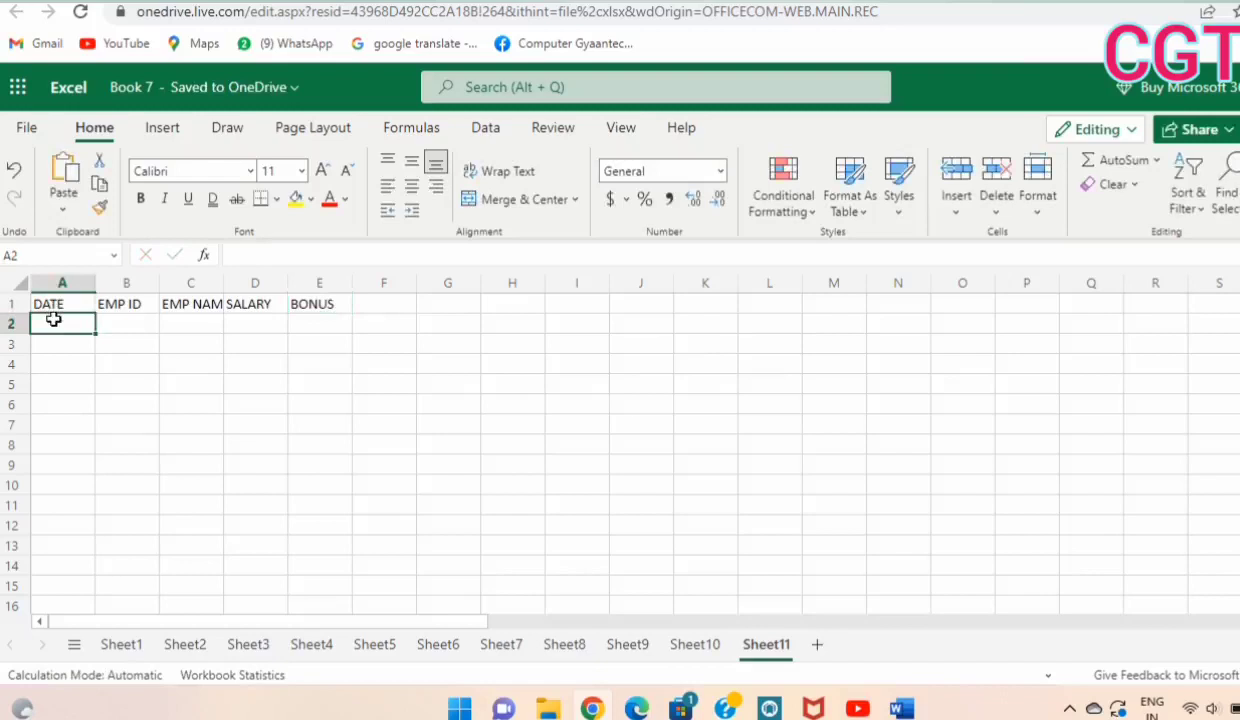
{"action": "type", "text": "1/1/20"}
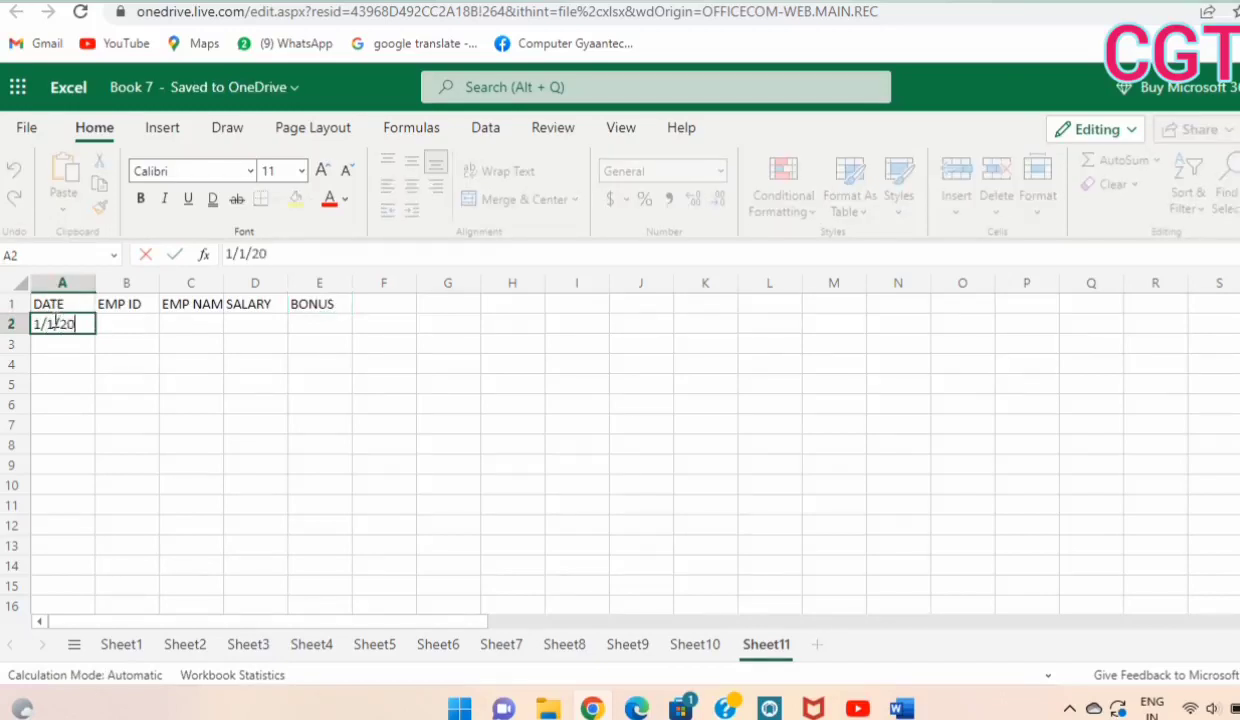
{"action": "type", "text": "22"}
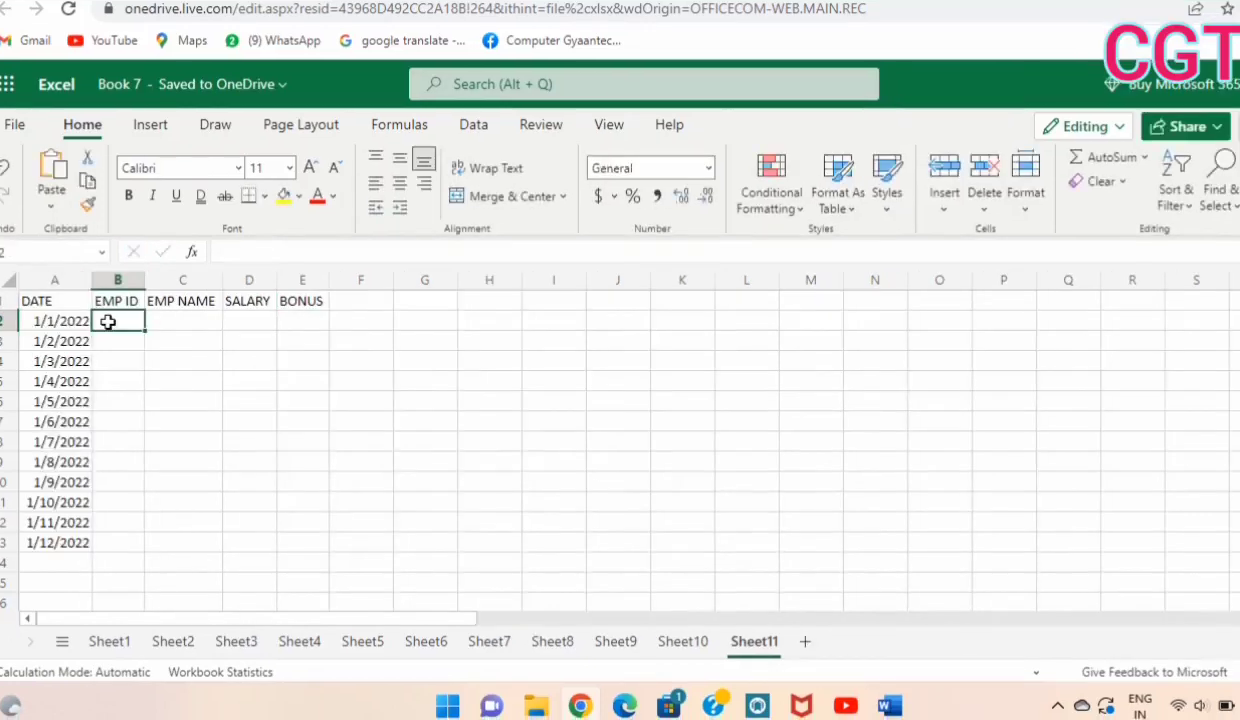
{"action": "type", "text": "1001"}
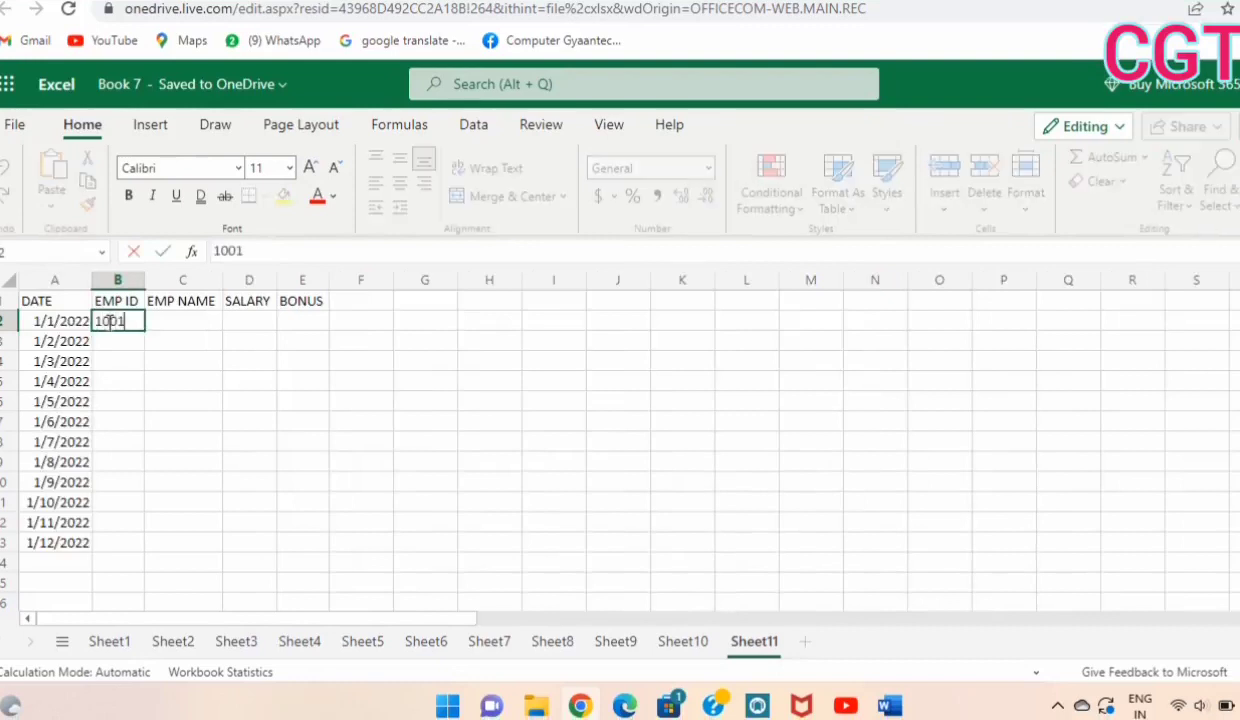
{"action": "key", "text": "Return"}
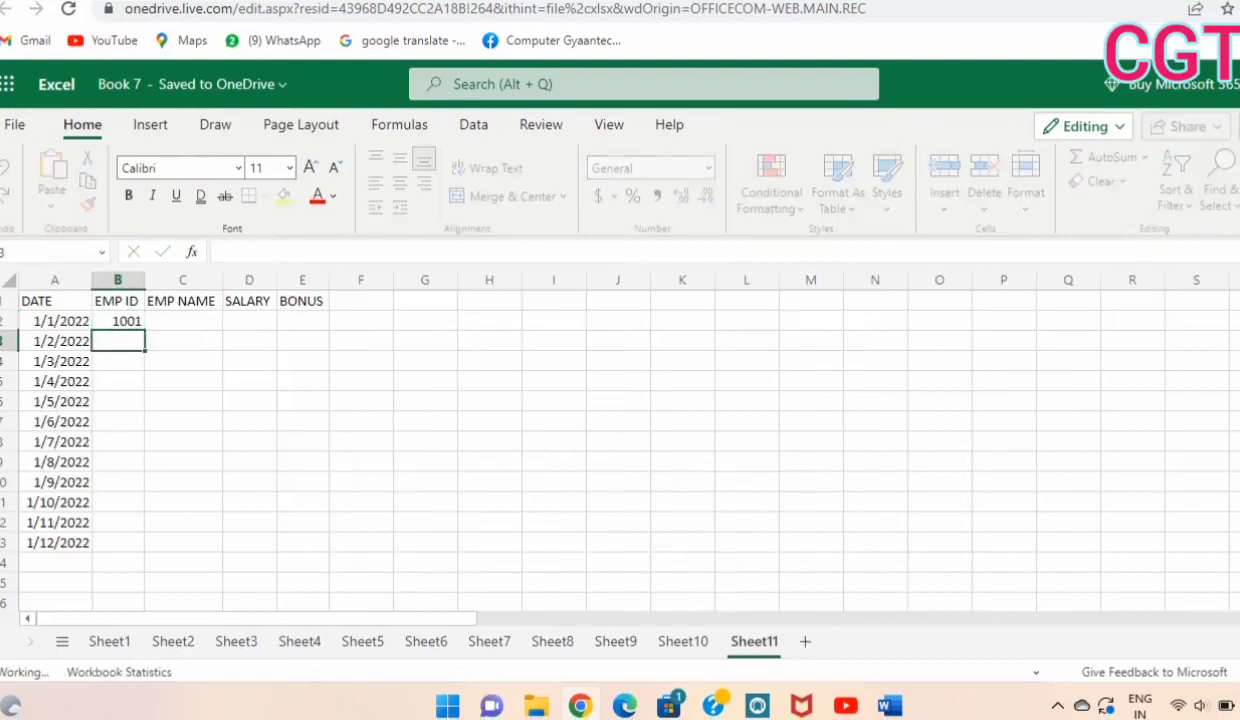
{"action": "type", "text": "1002"}
{"action": "key", "text": "Return"}
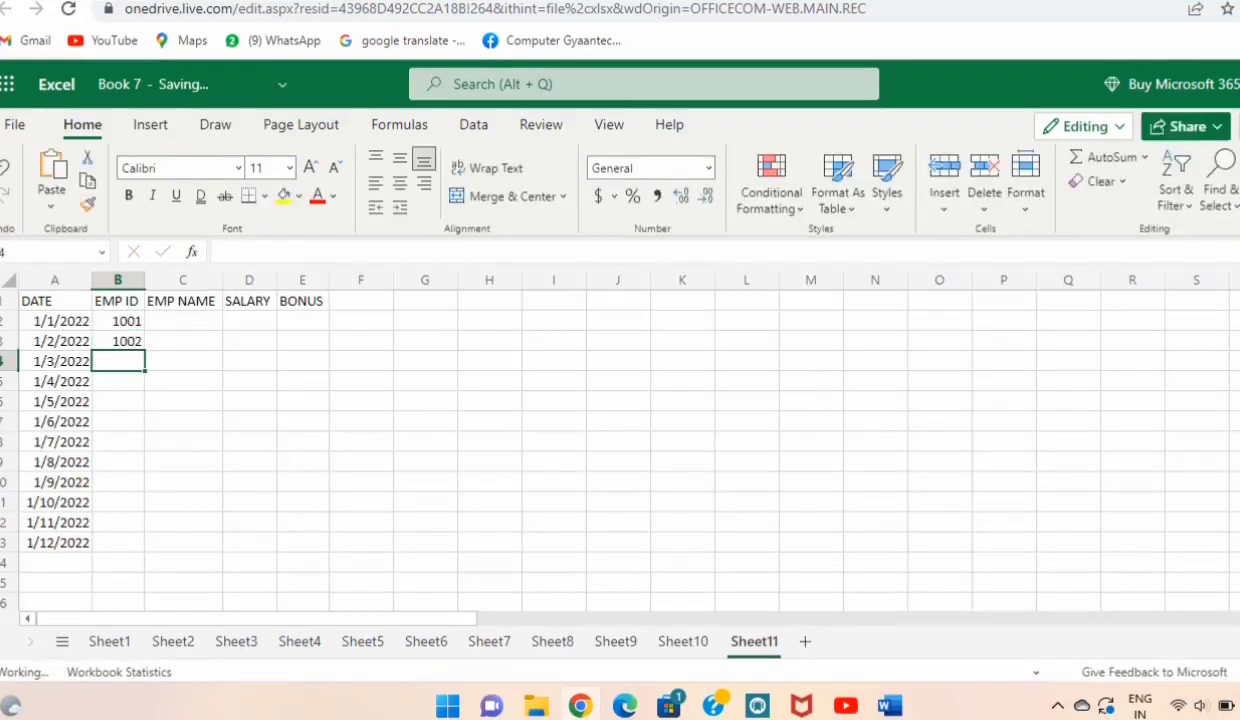
{"action": "left_click", "coordinate": [115, 321]}
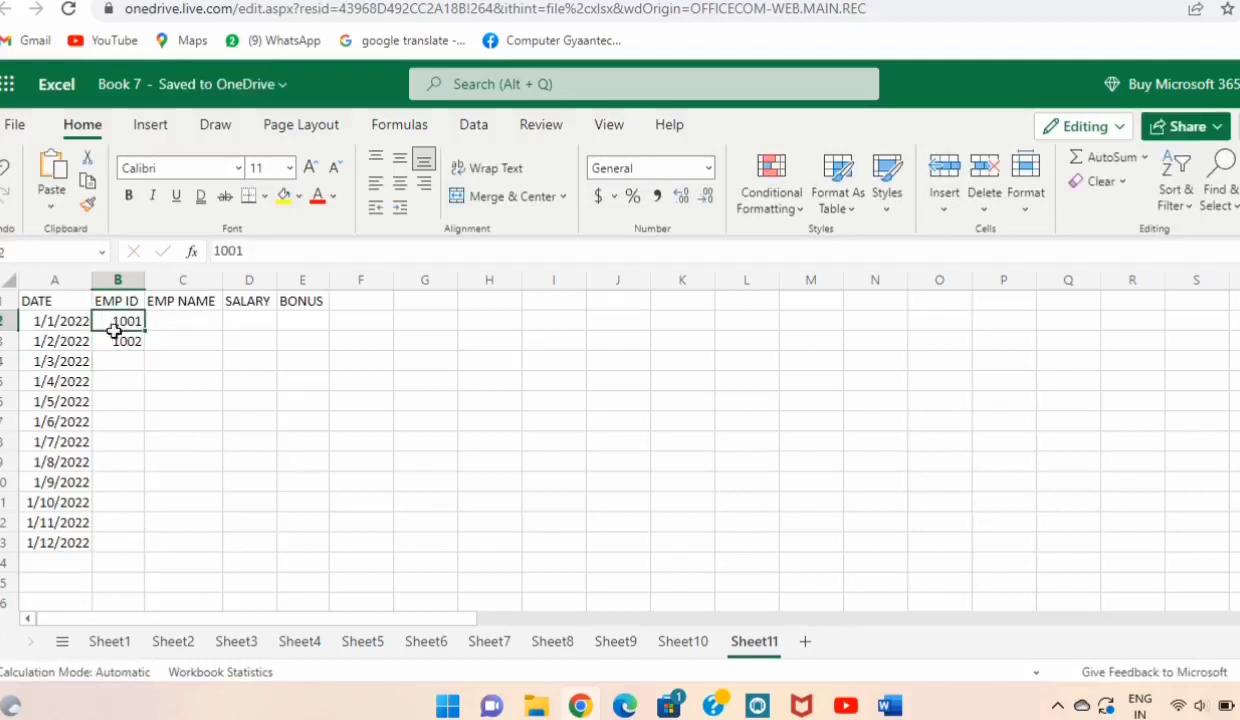
{"action": "left_click_drag", "start_coordinate": [115, 321], "coordinate": [146, 545]}
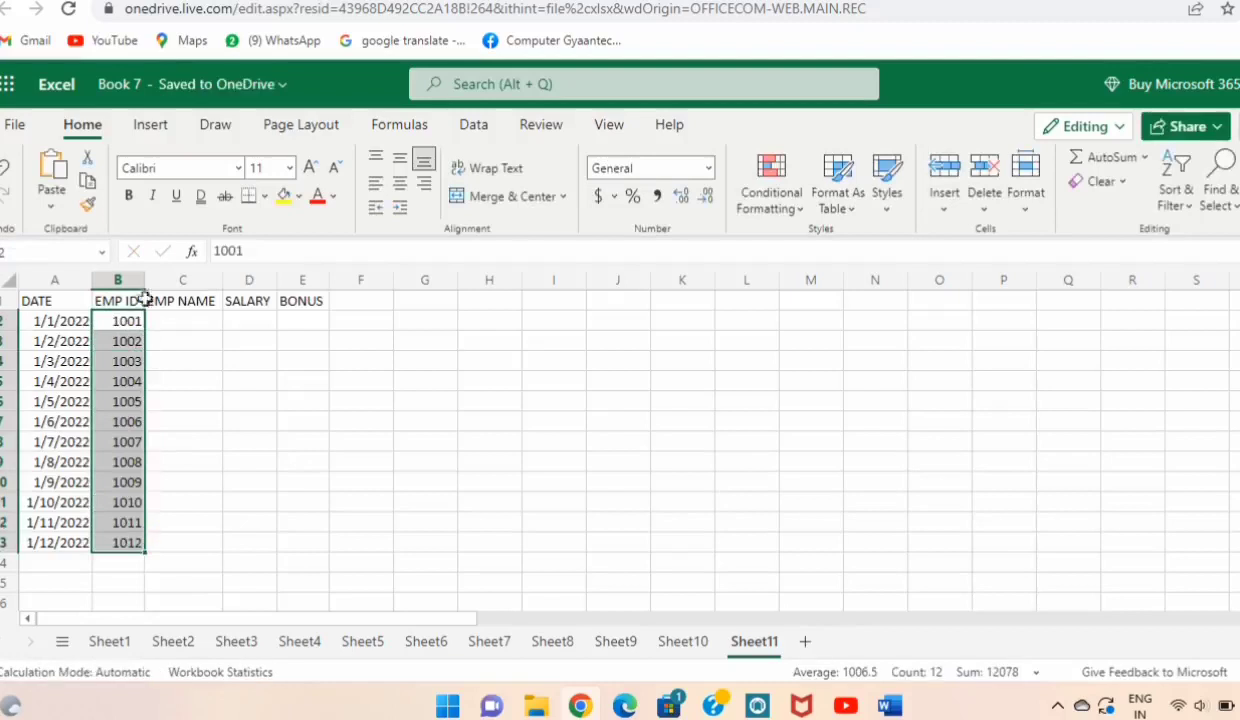
- Type twelve employee names into C2:C13, one beside each ID
{"action": "left_click", "coordinate": [169, 322]}
{"action": "type", "text": "R"}
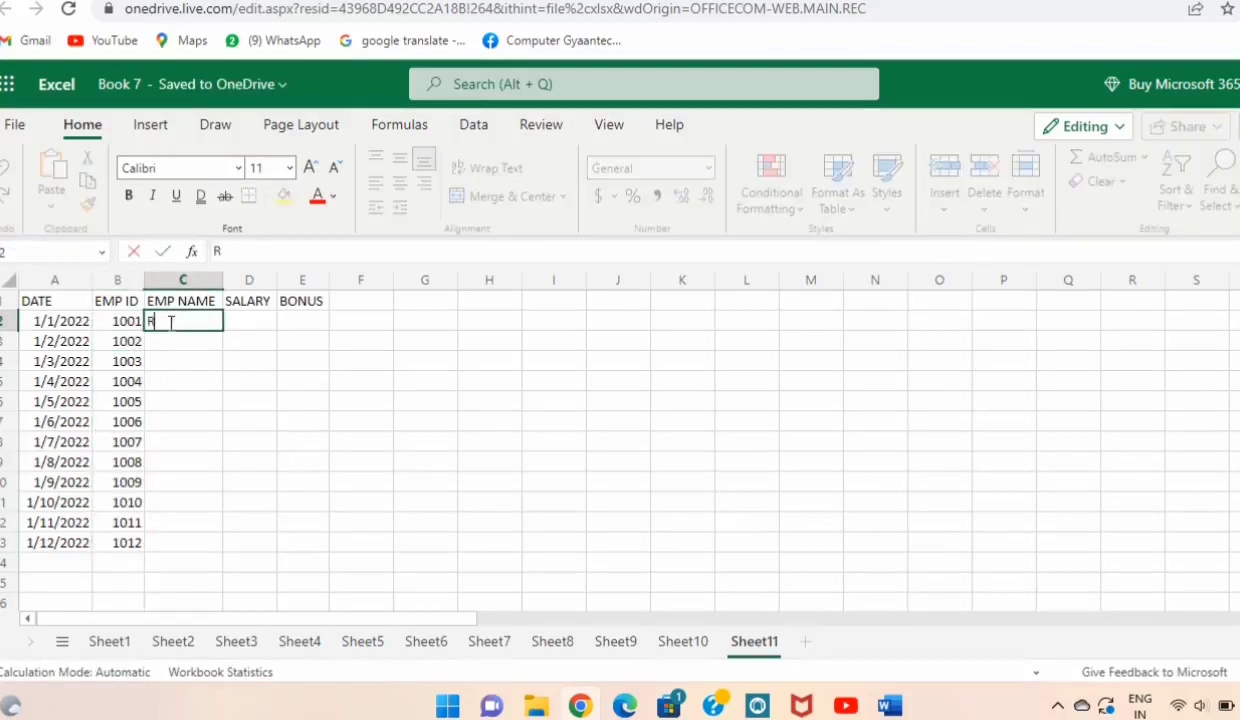
{"action": "type", "text": "AM"}
{"action": "type", "text": "IN"}
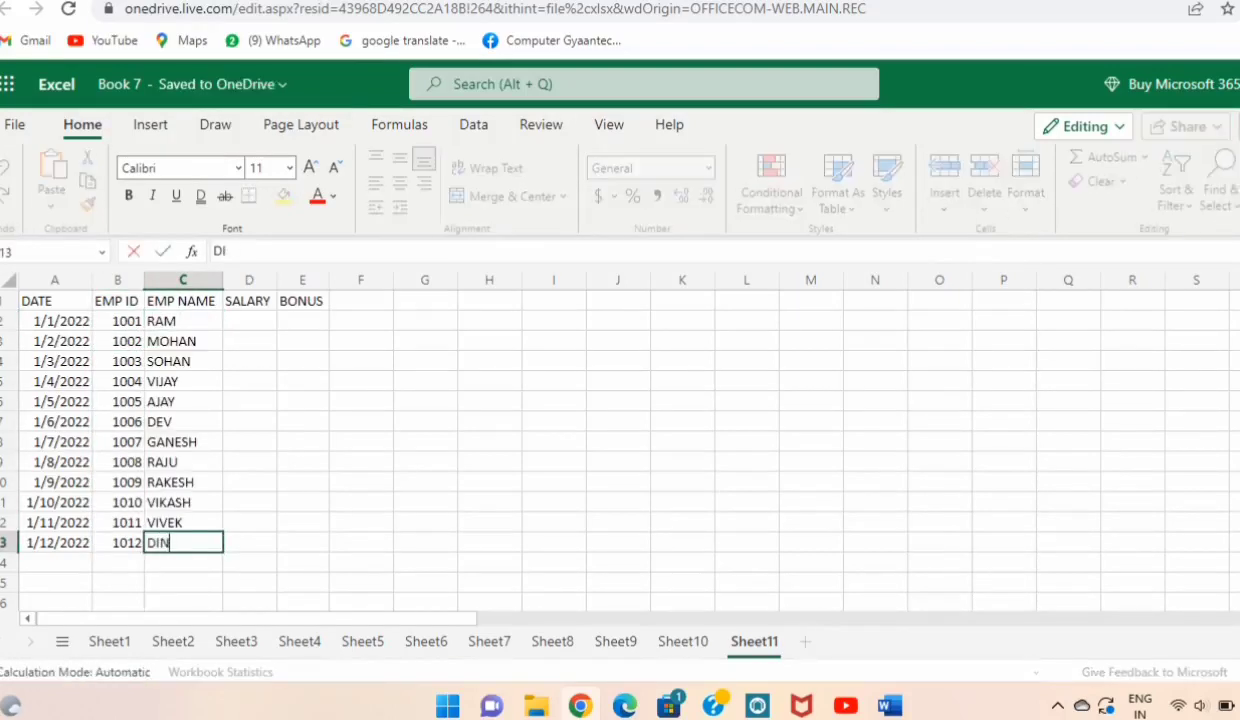
{"action": "type", "text": "ESH"}
{"action": "key", "text": "Return"}
{"action": "left_click", "coordinate": [246, 317]}
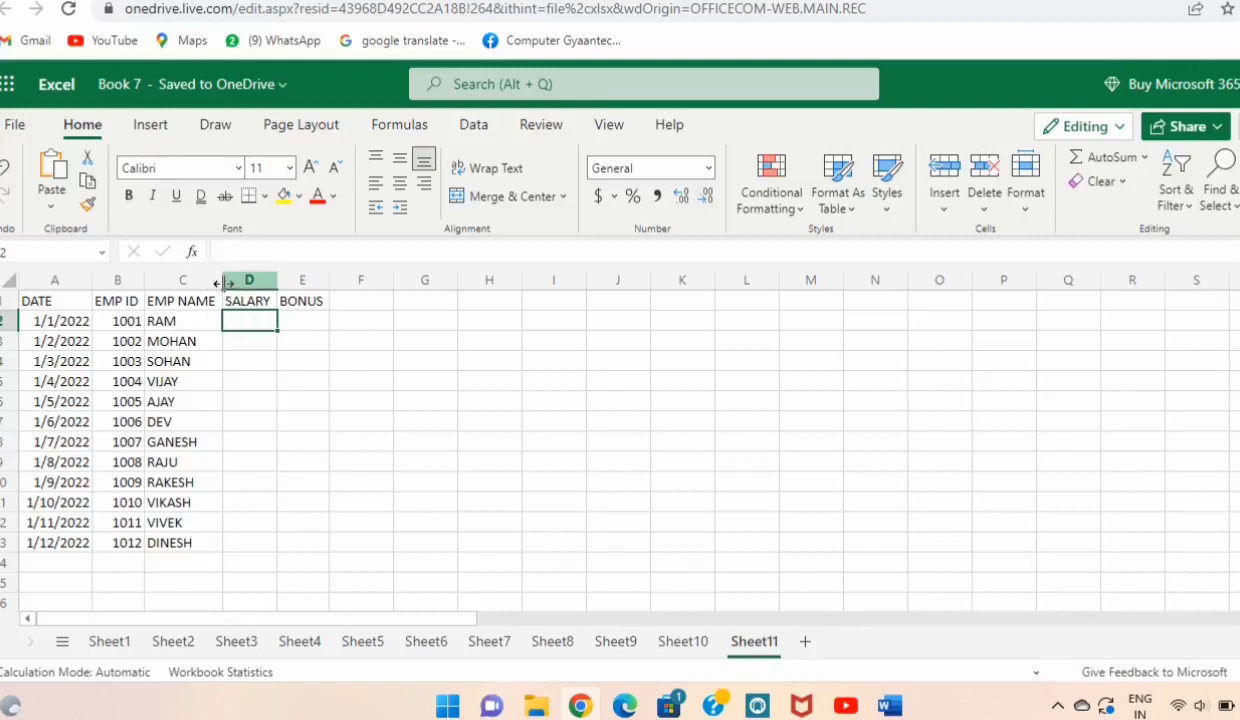
- Insert a blank column D before SALARY and give it the header POST
{"action": "left_click", "coordinate": [232, 281]}
{"action": "right_click", "coordinate": [232, 281]}
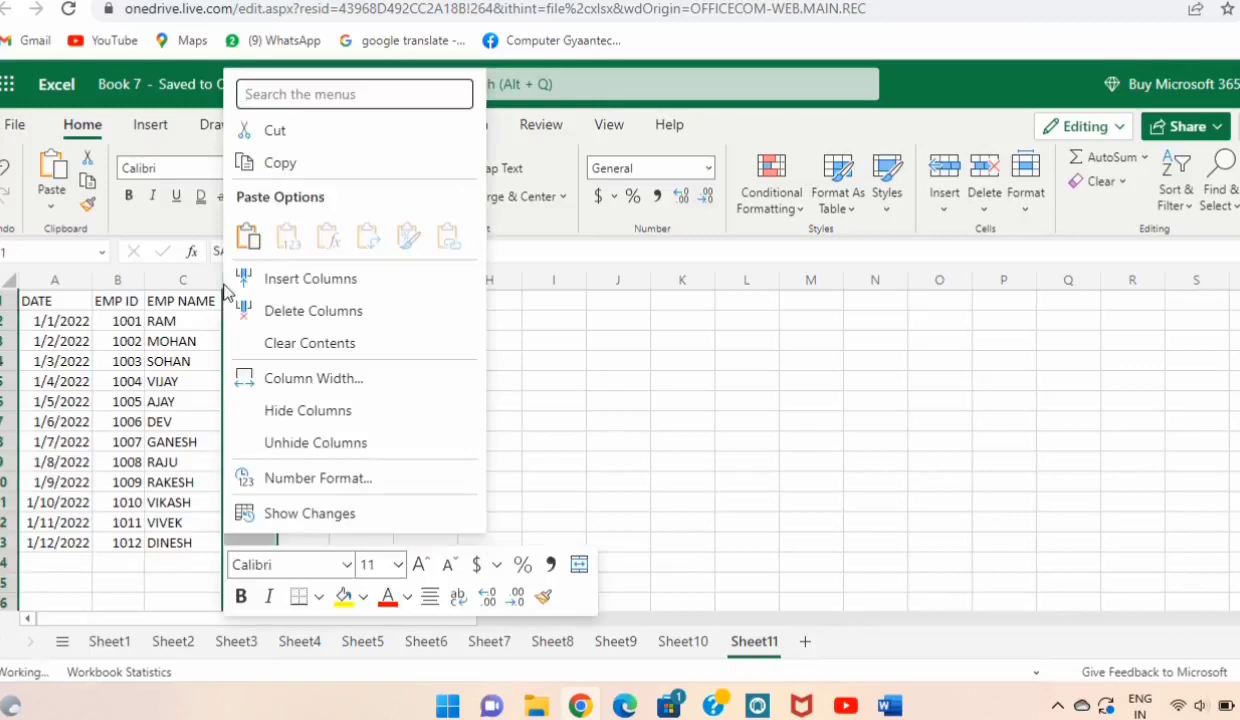
{"action": "left_click", "coordinate": [270, 280]}
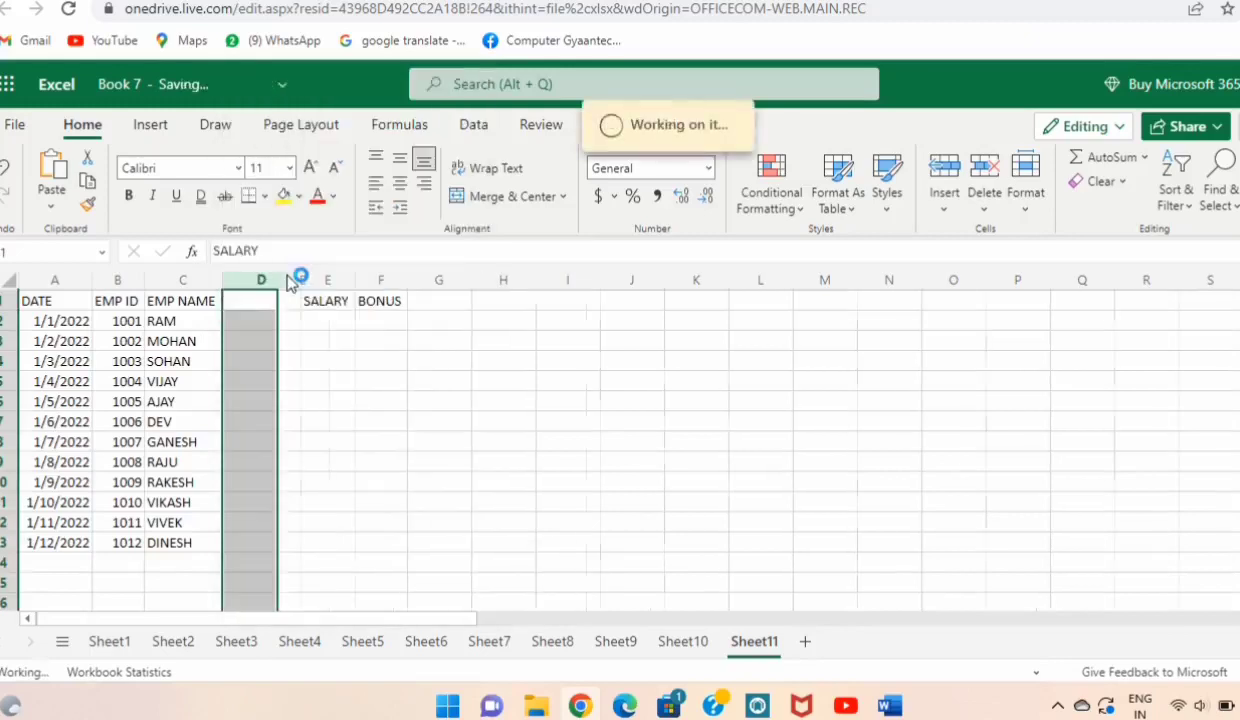
{"action": "left_click", "coordinate": [272, 299]}
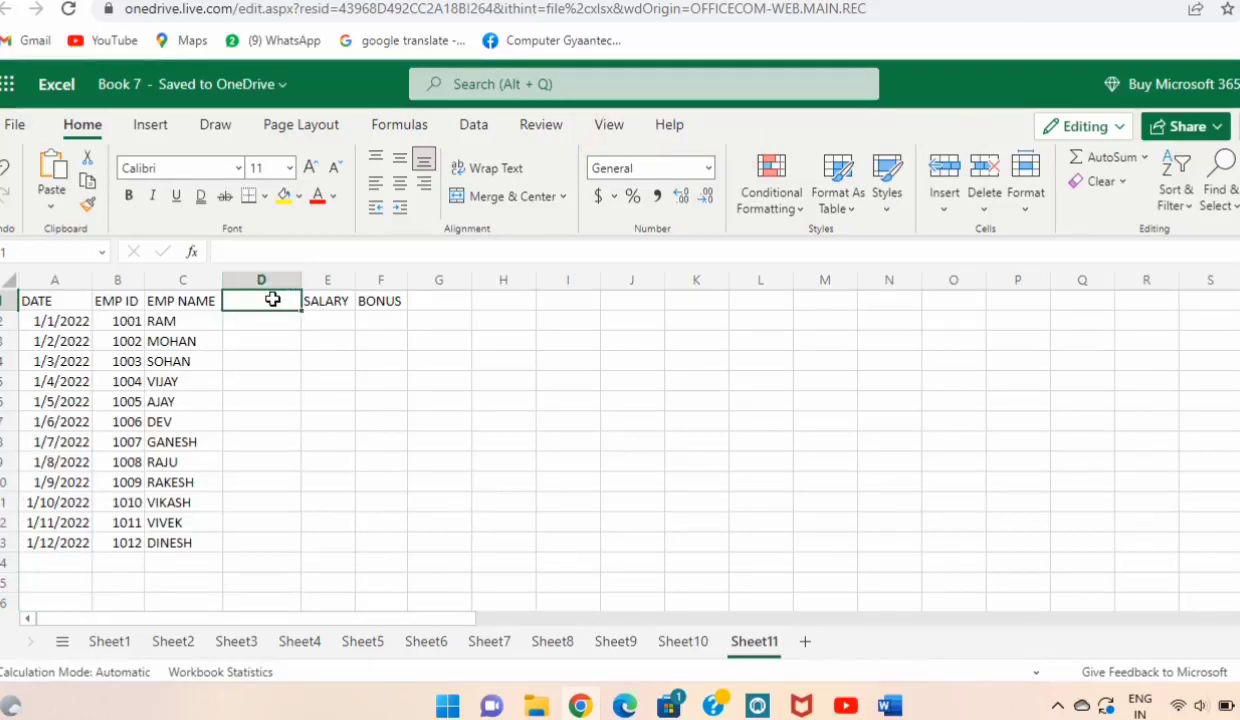
{"action": "left_click", "coordinate": [318, 314]}
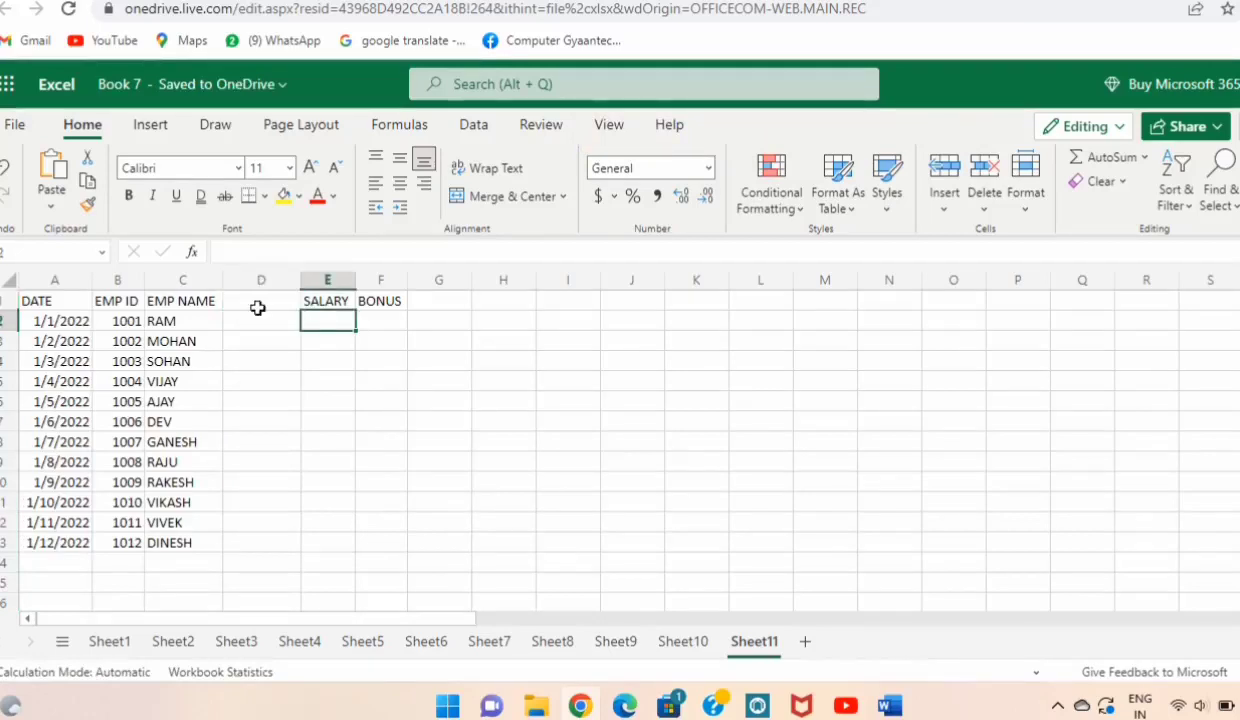
{"action": "left_click", "coordinate": [257, 303]}
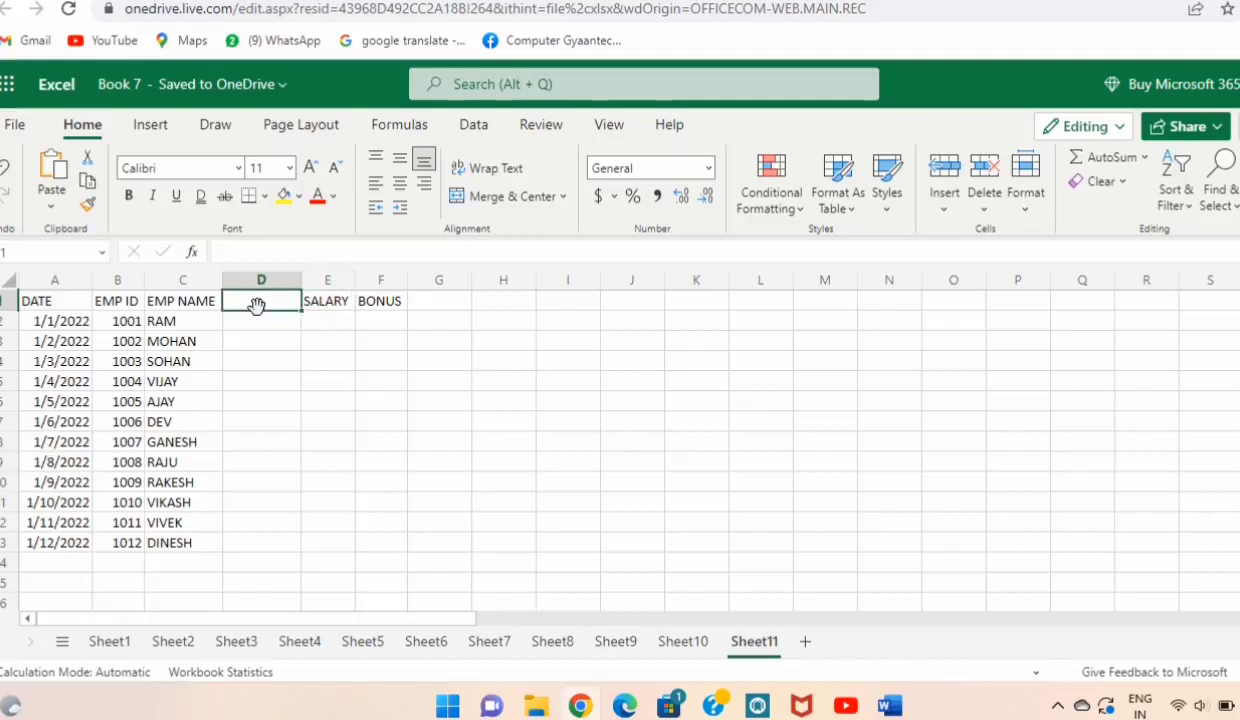
{"action": "type", "text": "P"}
{"action": "type", "text": "OST"}
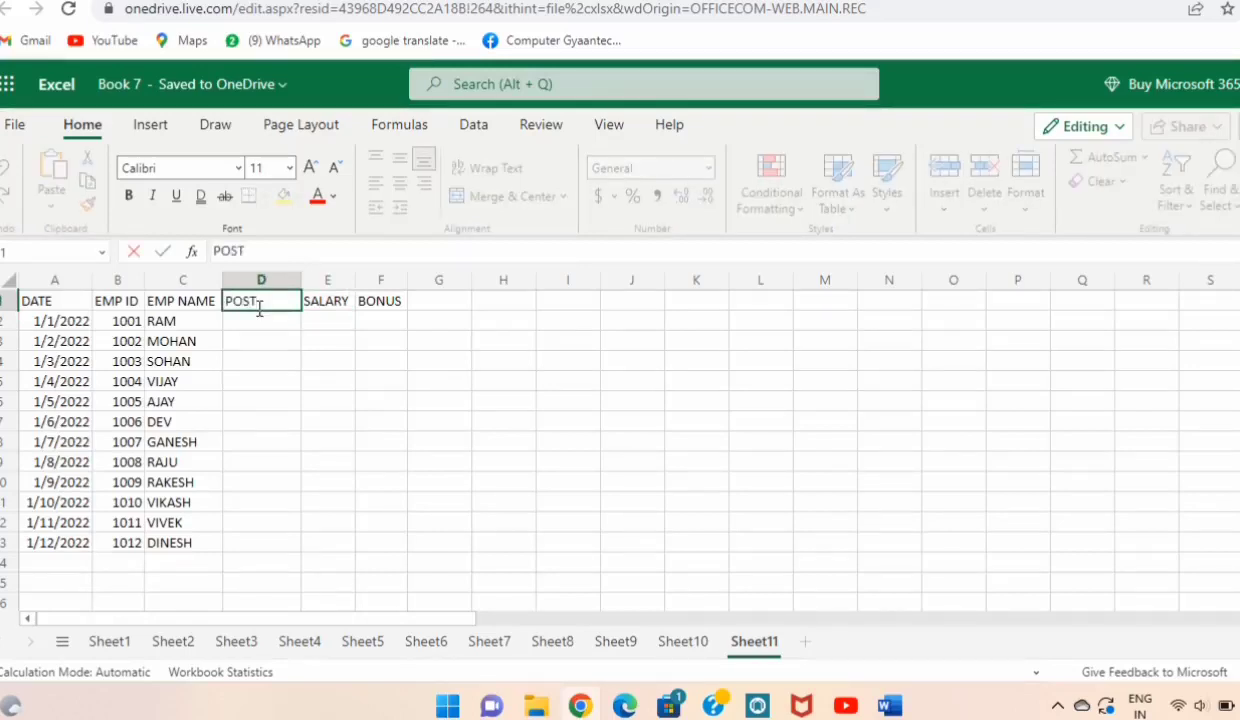
{"action": "key", "text": "Return"}
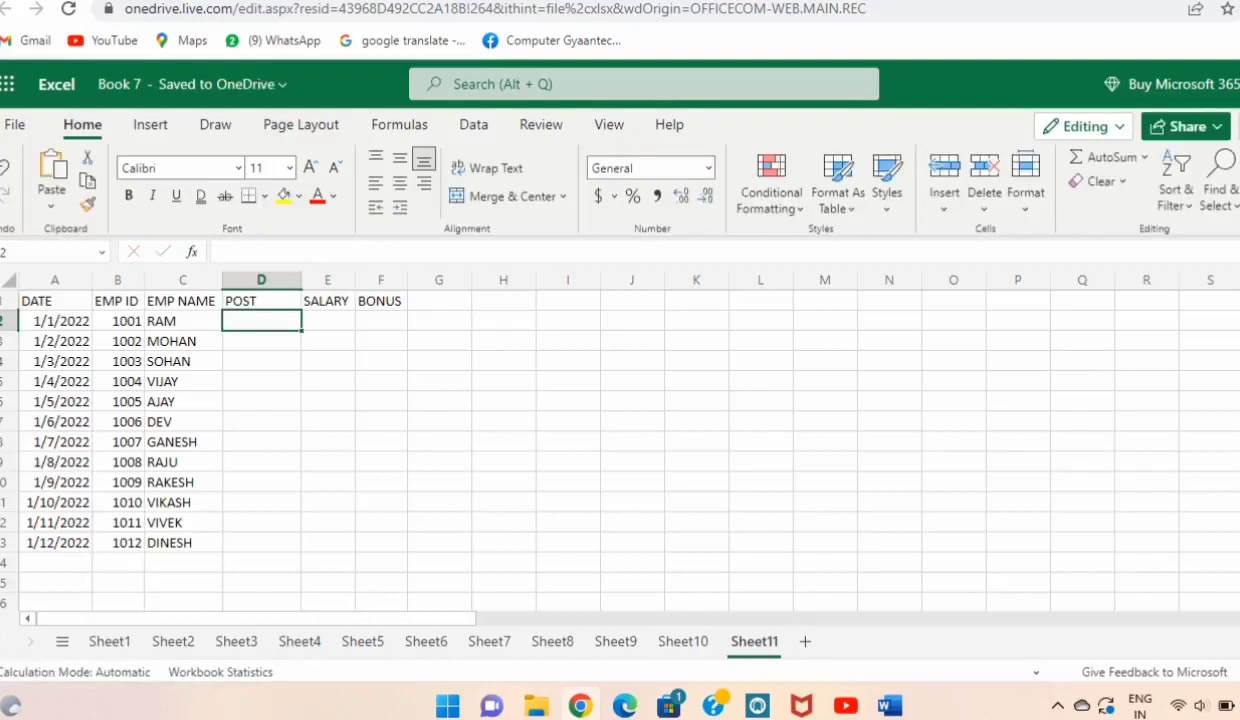
- Enter job titles such as MANAGER and PEON down D2:D13
{"action": "type", "text": "MANA"}
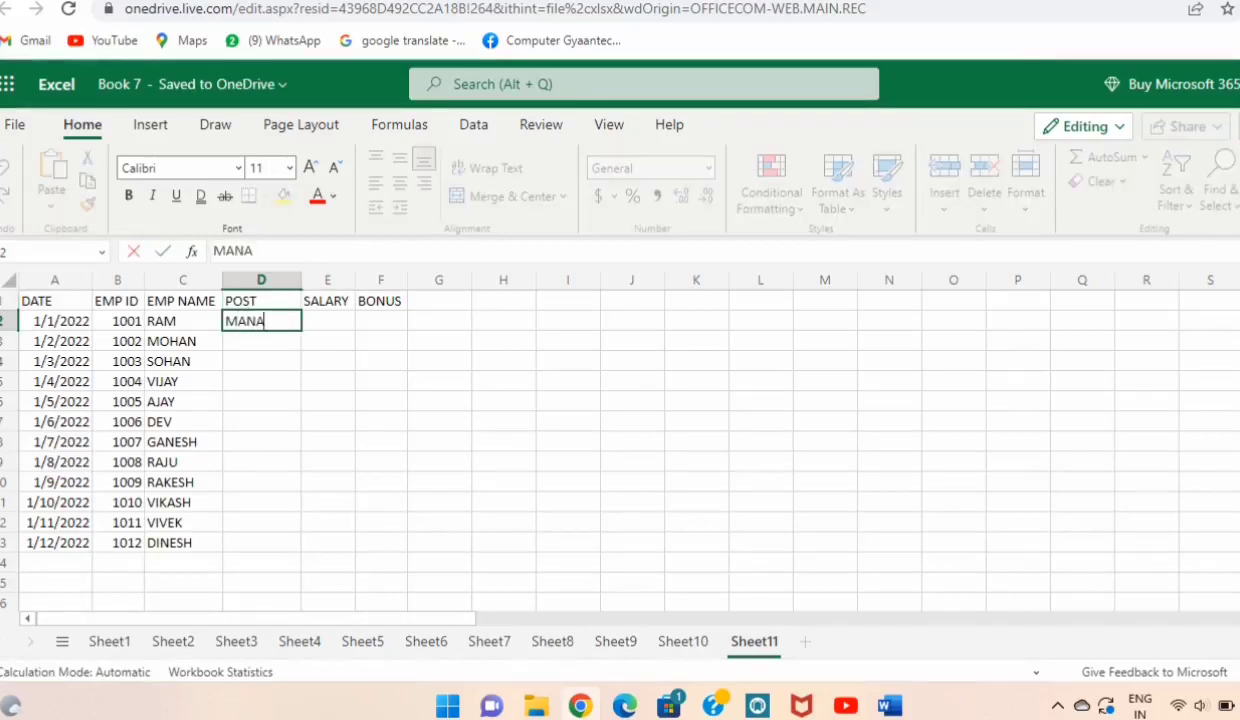
{"action": "type", "text": "GER"}
{"action": "key", "text": "Return"}
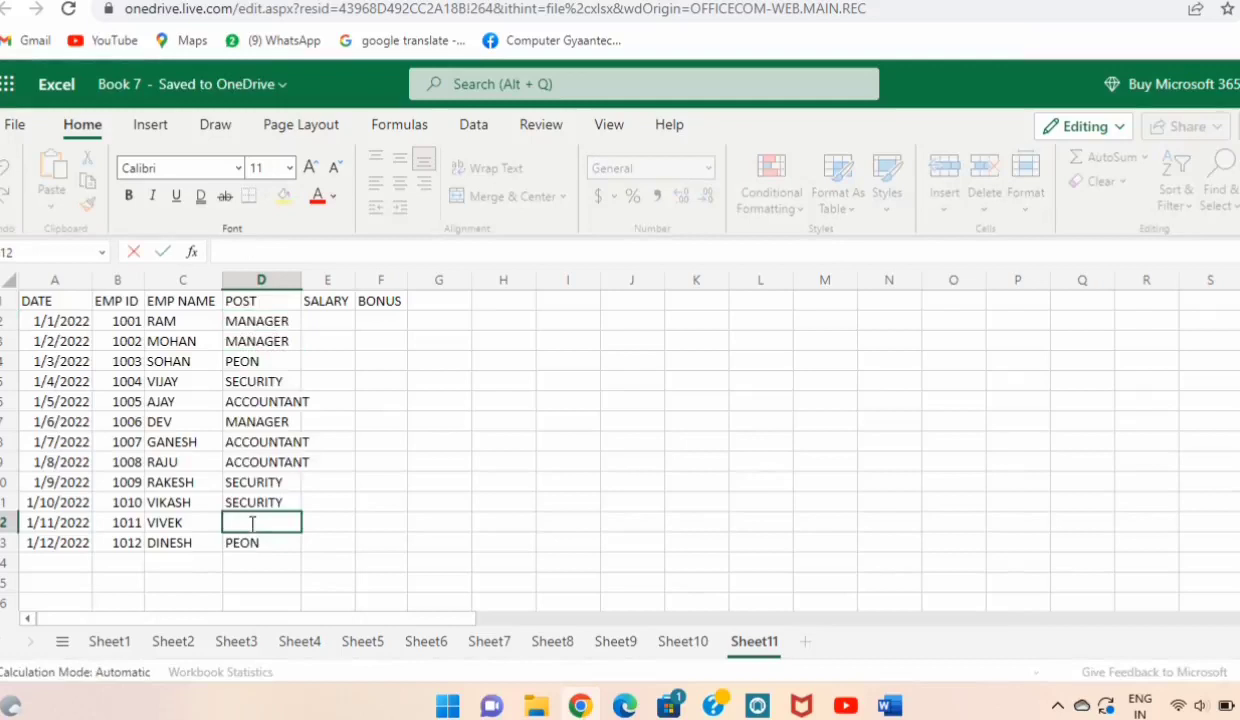
{"action": "type", "text": "PEON"}
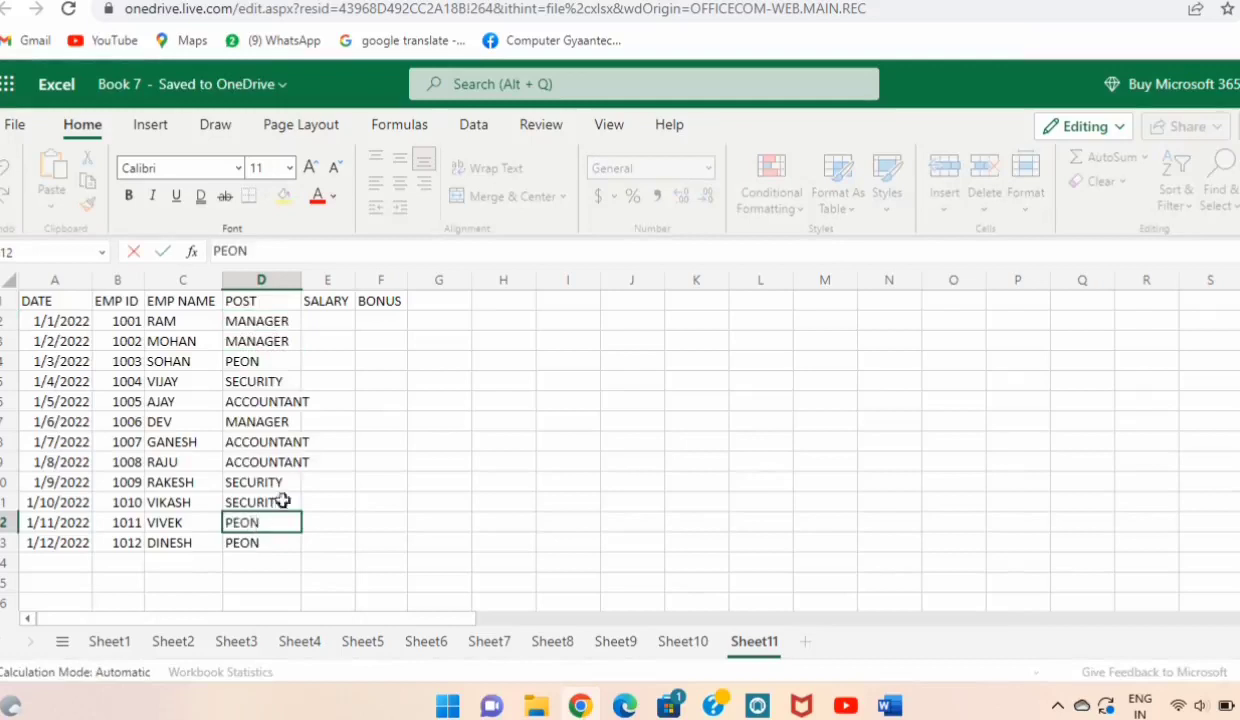
- Type the twelve salaries, between 15000 and 50000, into E2:E13
{"action": "left_click", "coordinate": [315, 318]}
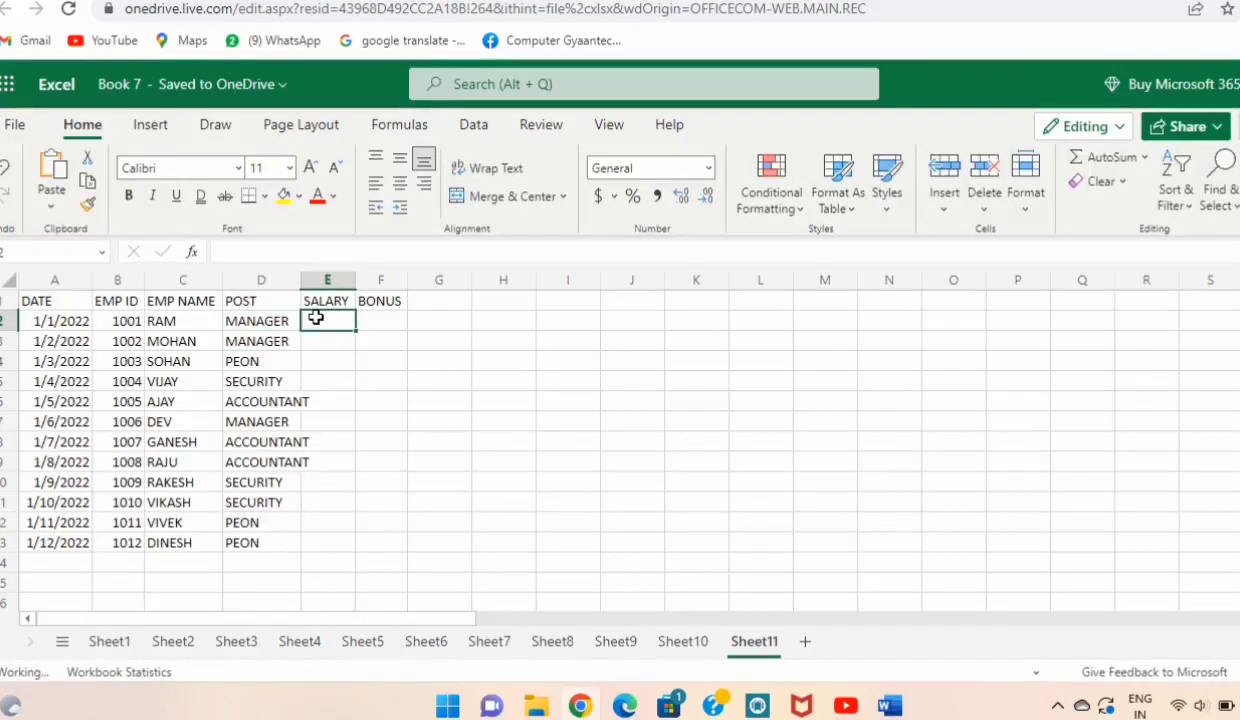
{"action": "left_click", "coordinate": [328, 361]}
{"action": "type", "text": "20000"}
{"action": "key", "text": "Return"}
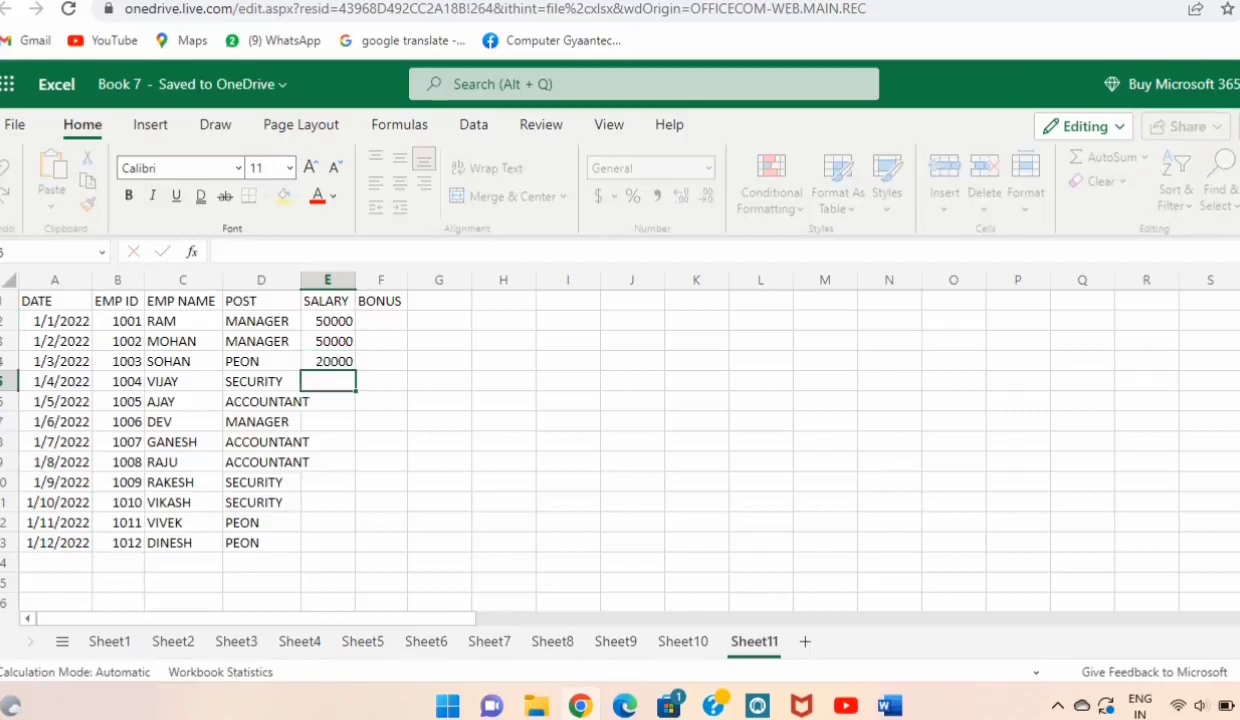
{"action": "type", "text": "15000"}
{"action": "key", "text": "Return"}
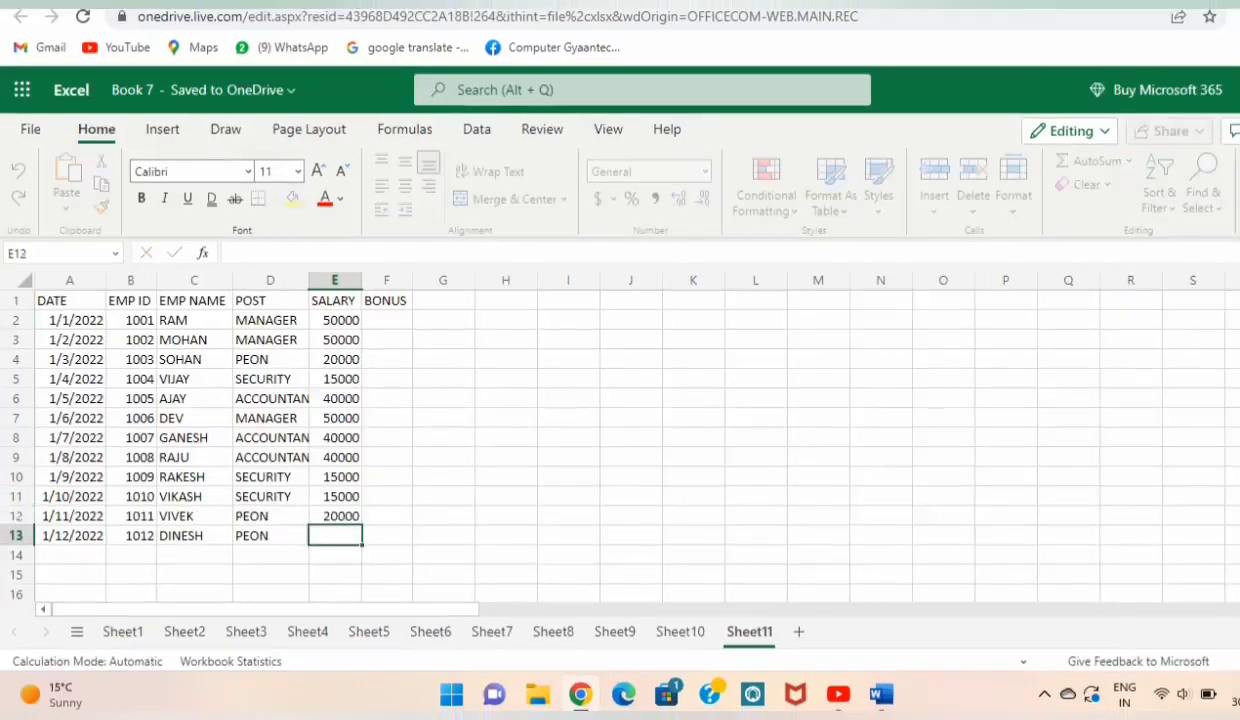
{"action": "type", "text": "20000"}
{"action": "key", "text": "Return"}
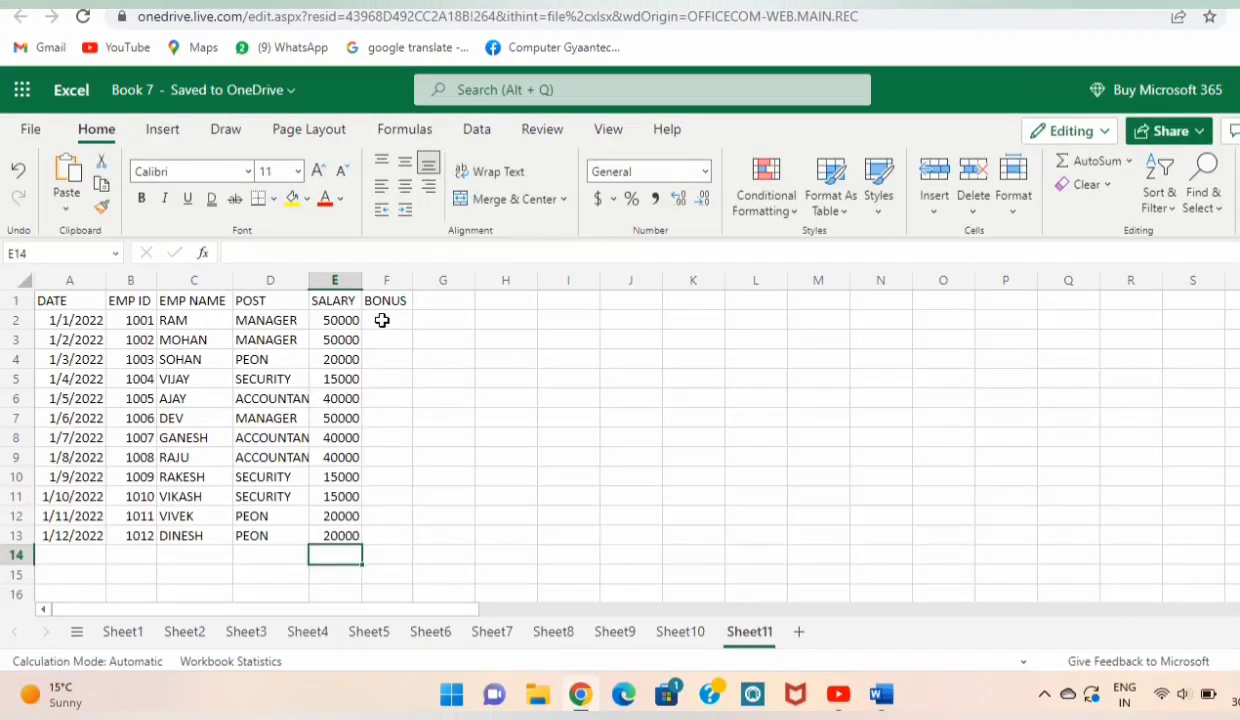
{"action": "left_click", "coordinate": [384, 319]}
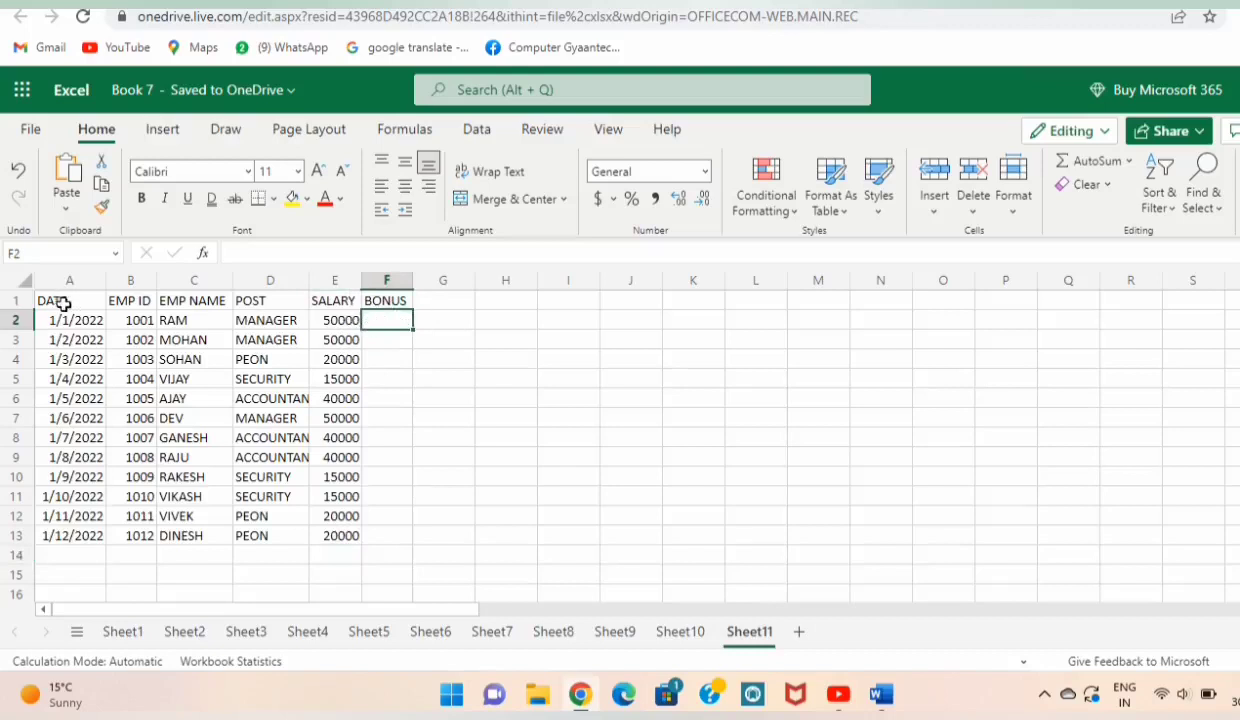
- Apply All Borders to the table range A1:F13
{"action": "mouse_move", "coordinate": [63, 303]}
{"action": "left_mouse_down"}
{"action": "mouse_move", "coordinate": [386, 552]}
{"action": "mouse_move", "coordinate": [386, 533]}
{"action": "left_mouse_up"}
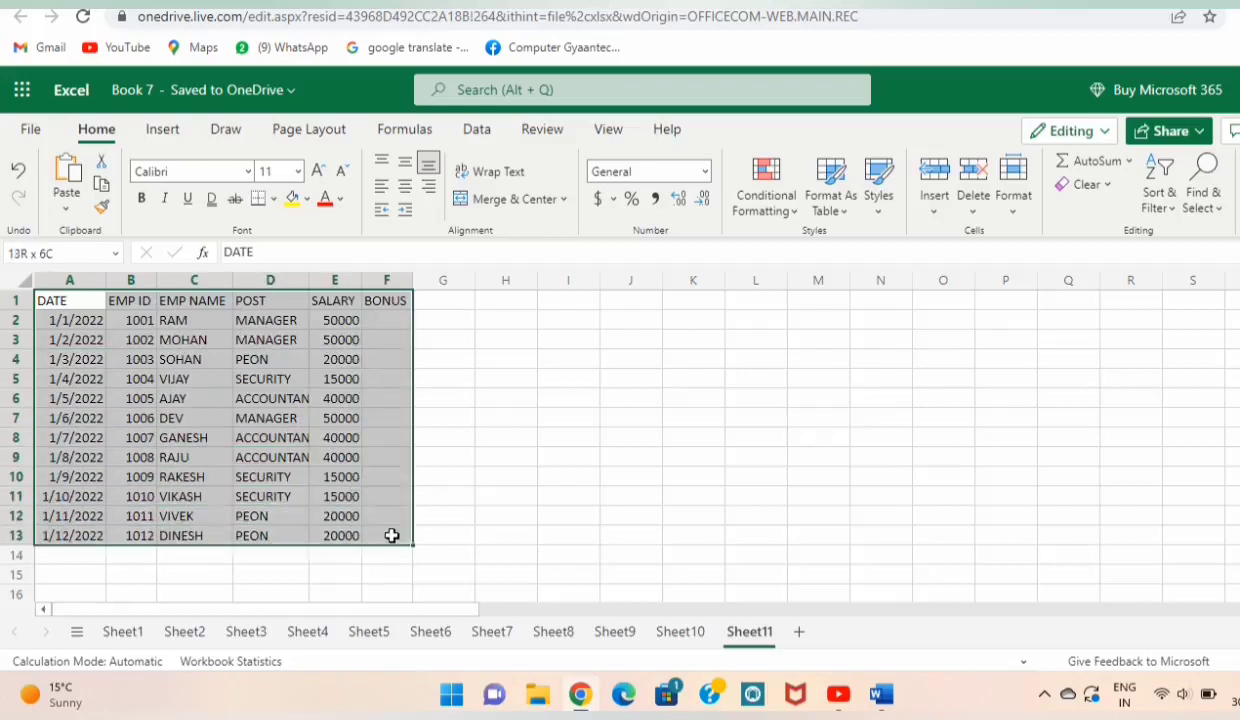
{"action": "left_click", "coordinate": [274, 199]}
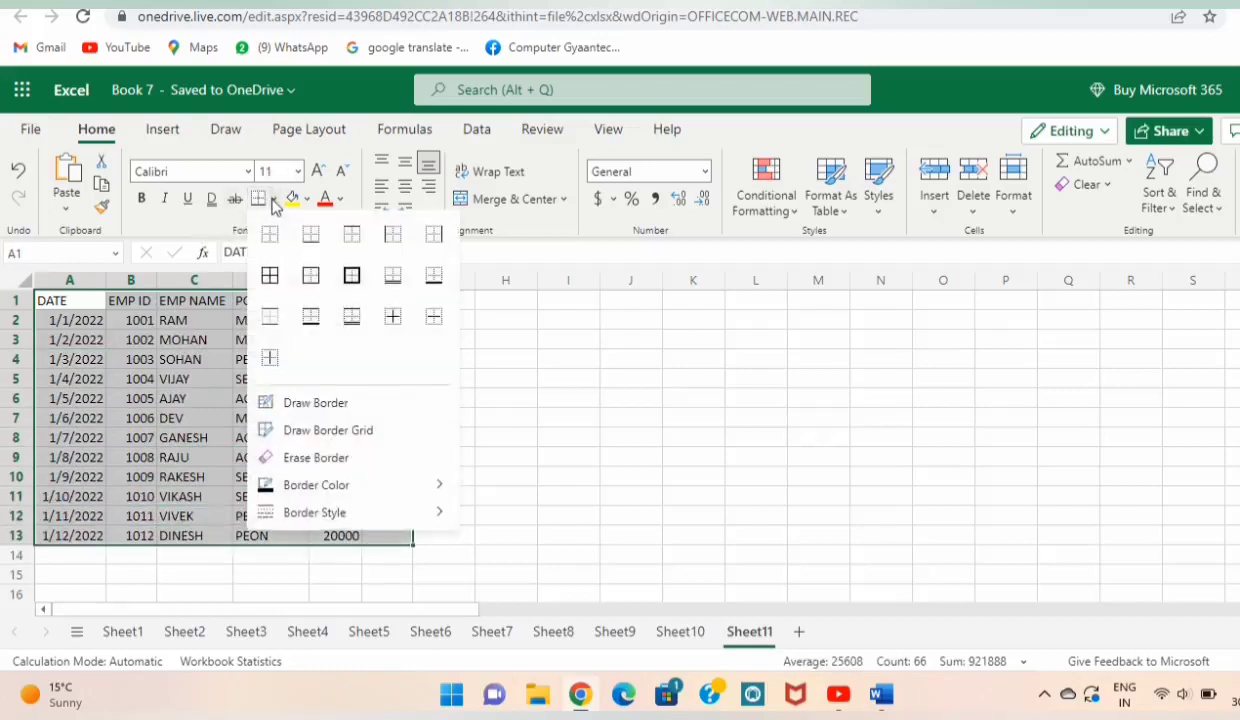
{"action": "left_click", "coordinate": [270, 275]}
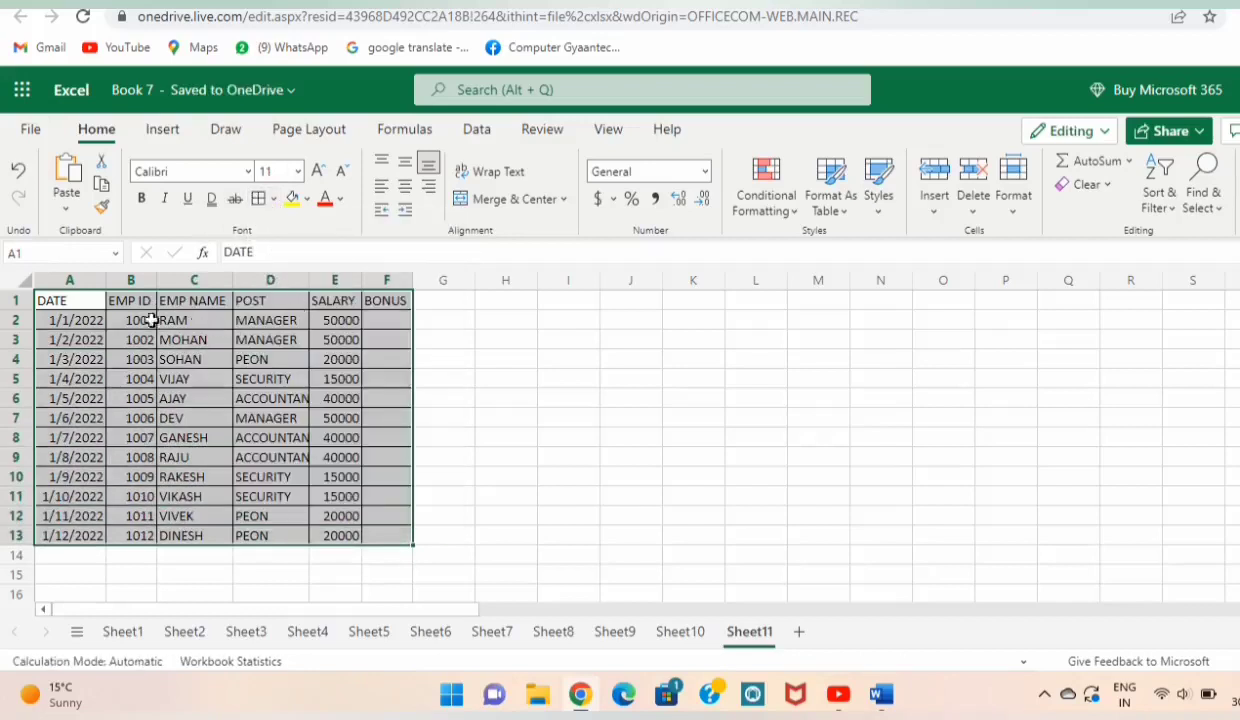
{"action": "left_click", "coordinate": [88, 300]}
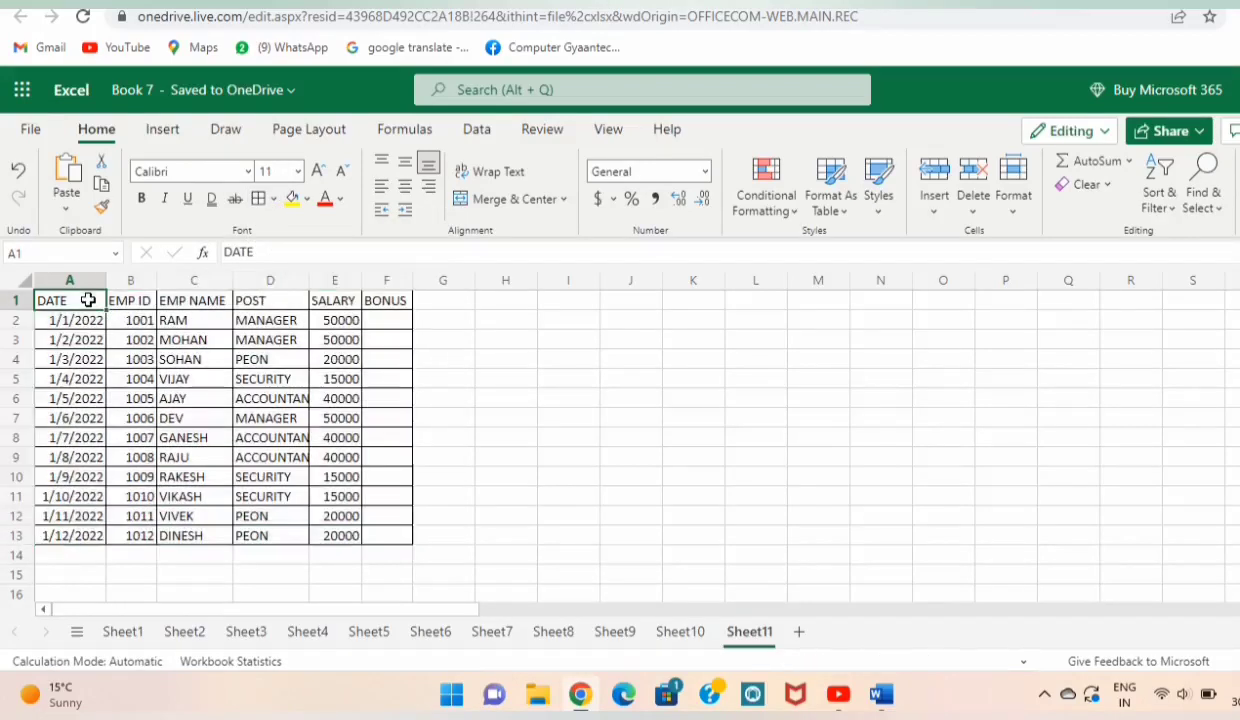
{"action": "left_click_drag", "start_coordinate": [88, 300], "coordinate": [385, 300]}
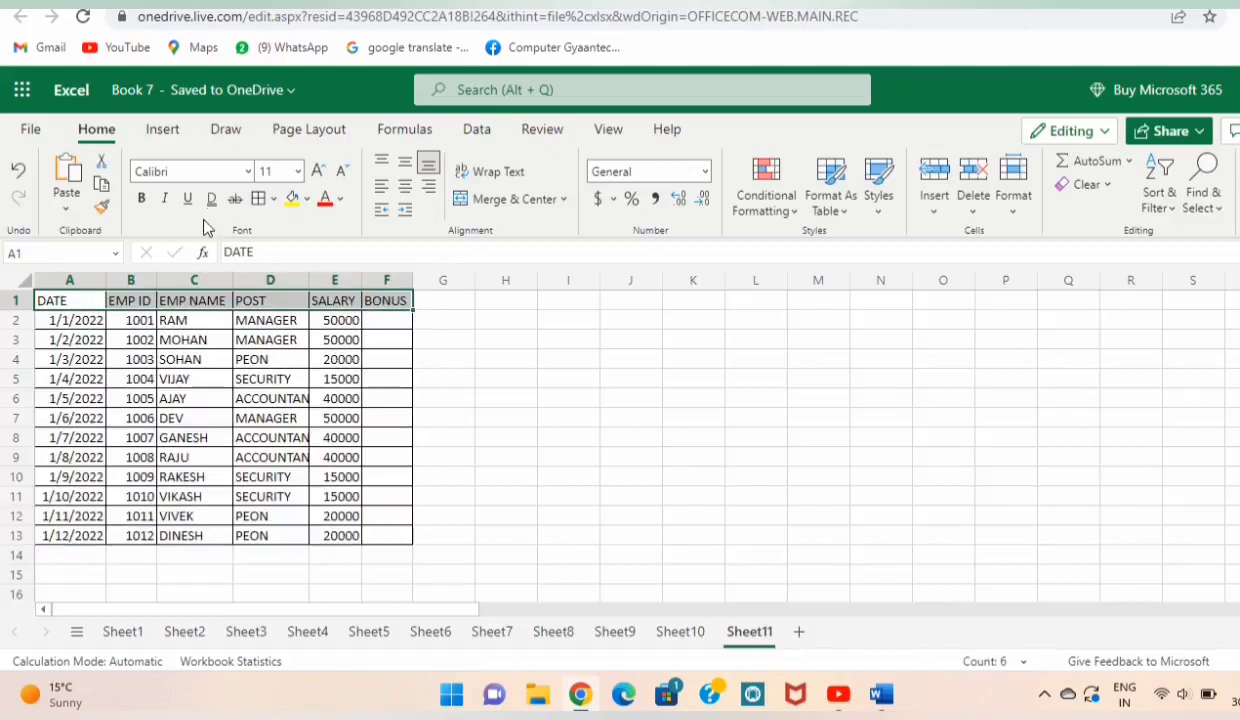
- Make the header row A1:F1 bold with a yellow fill
{"action": "left_click", "coordinate": [141, 198]}
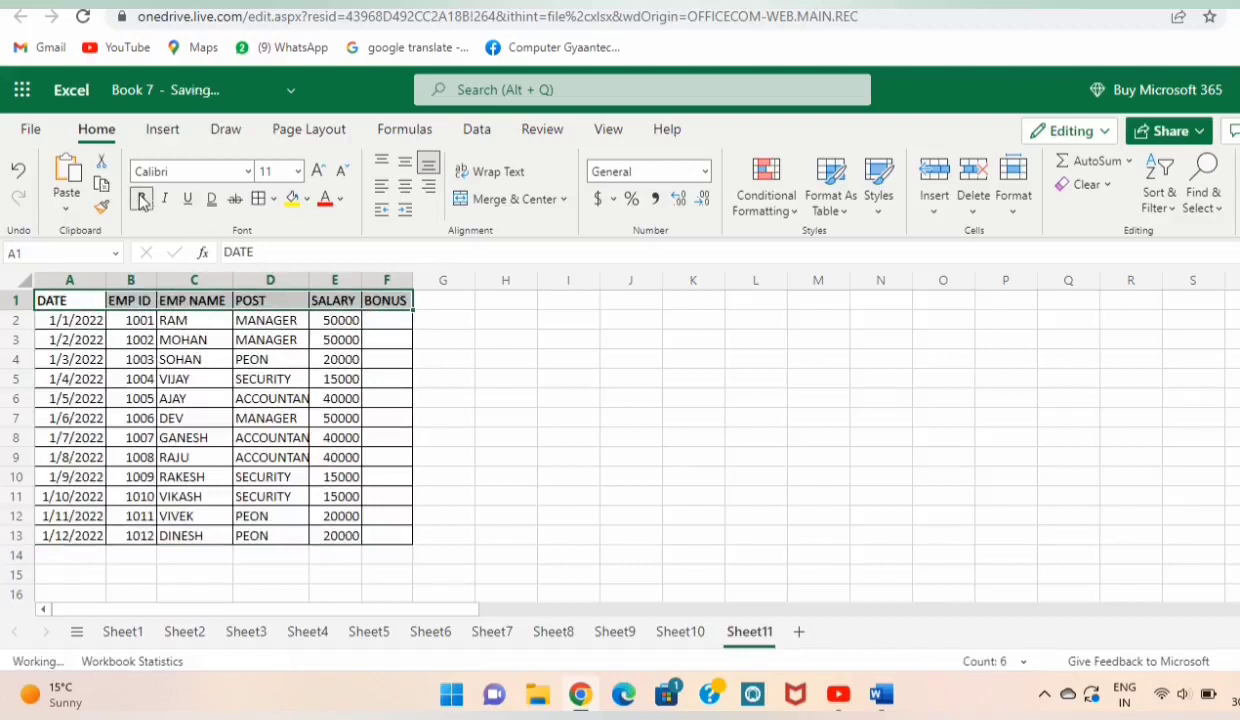
{"action": "left_click", "coordinate": [307, 200]}
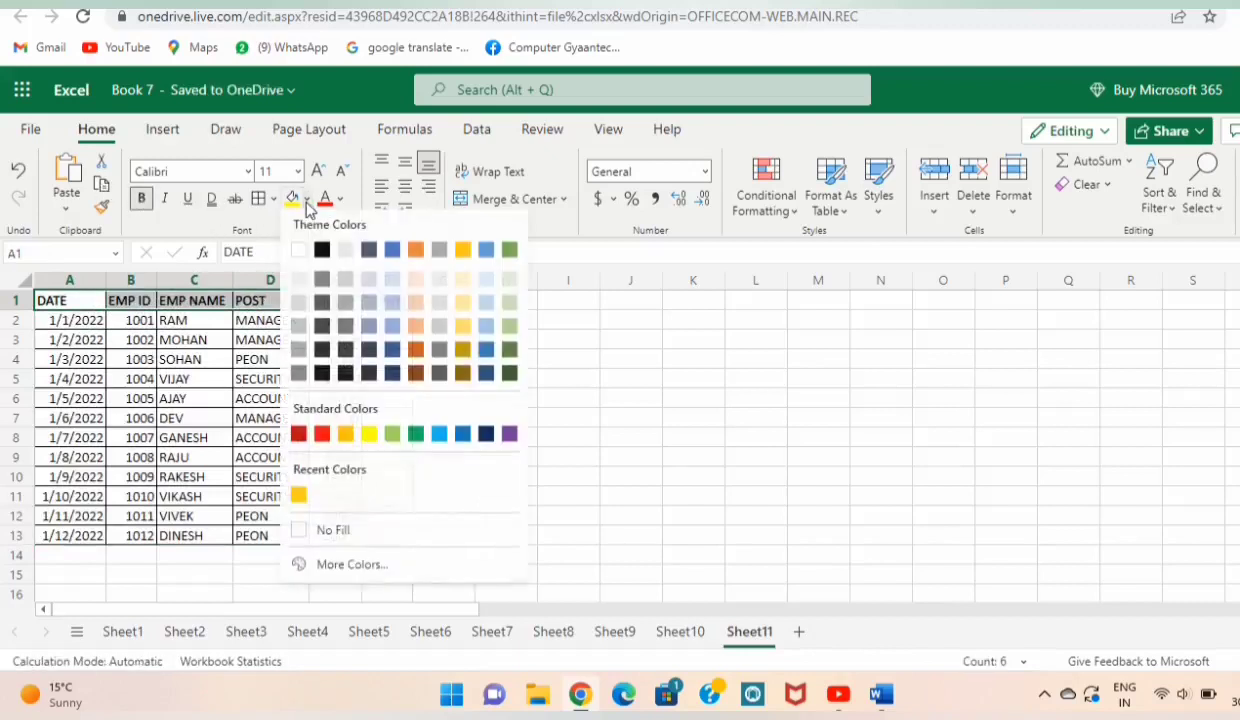
{"action": "left_click", "coordinate": [369, 438]}
{"action": "left_click", "coordinate": [468, 398]}
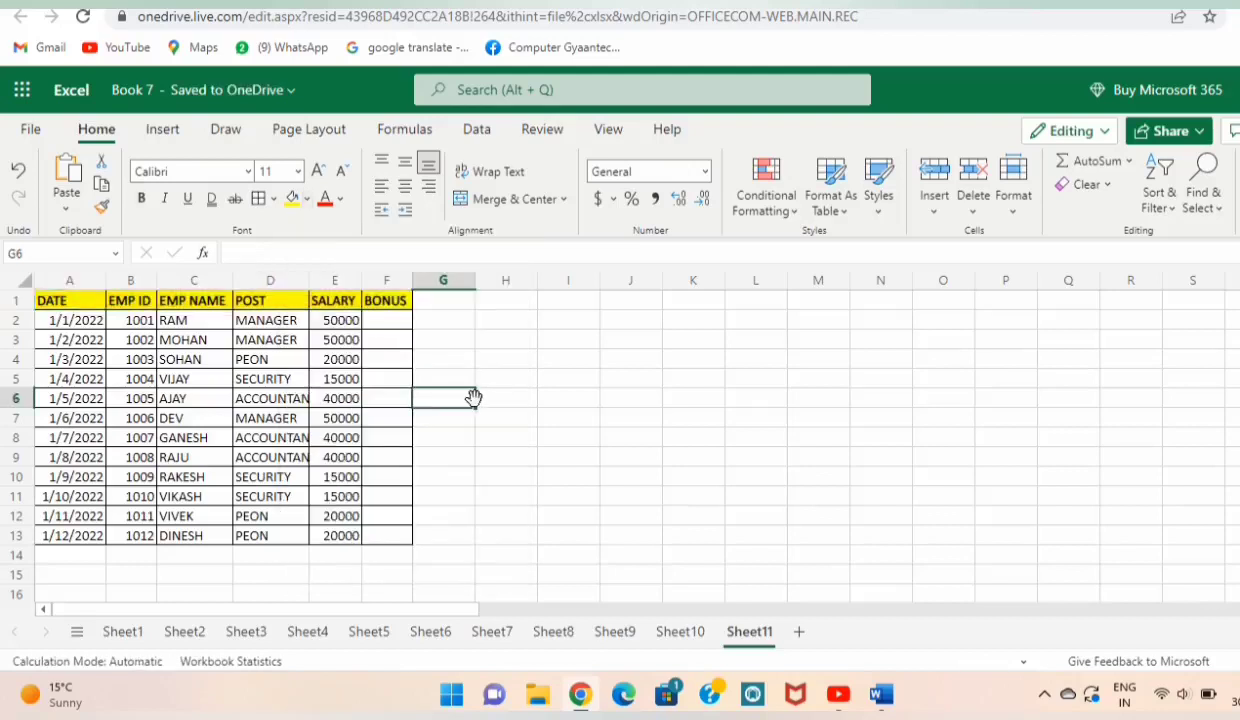
- Autofit the POST column to its longest title and widen the BONUS column
{"action": "left_click", "coordinate": [284, 284]}
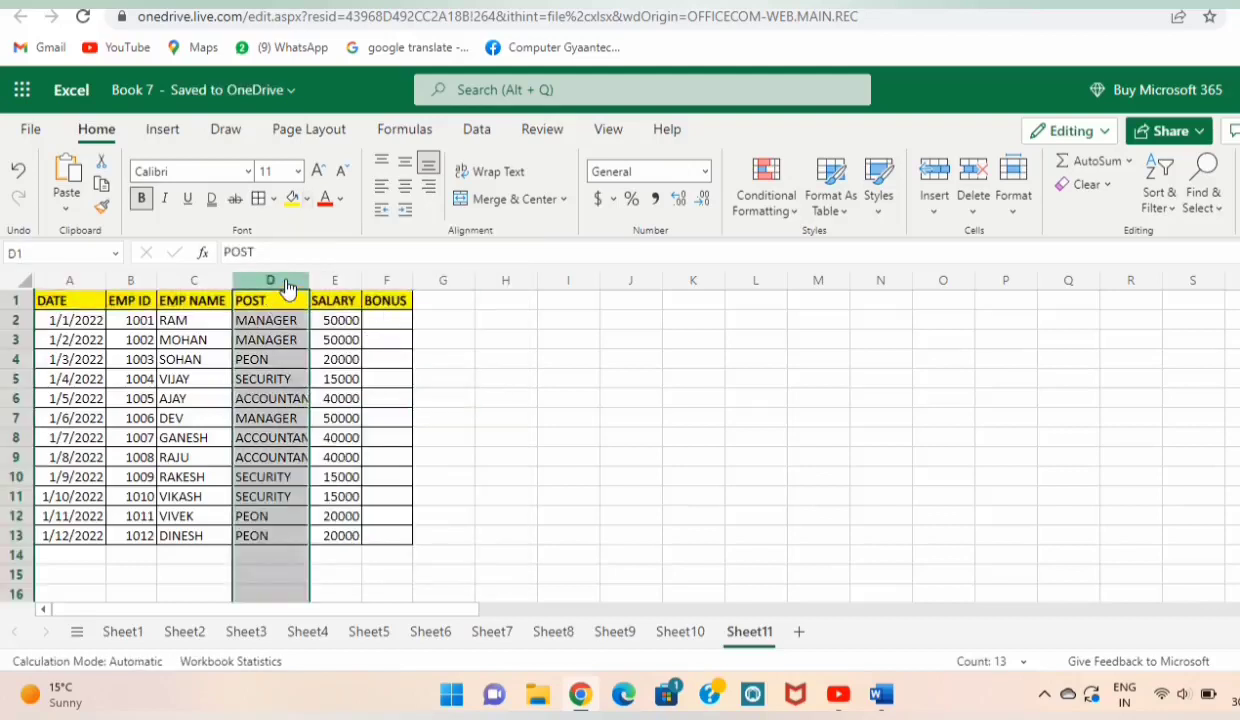
{"action": "double_click", "coordinate": [309, 280]}
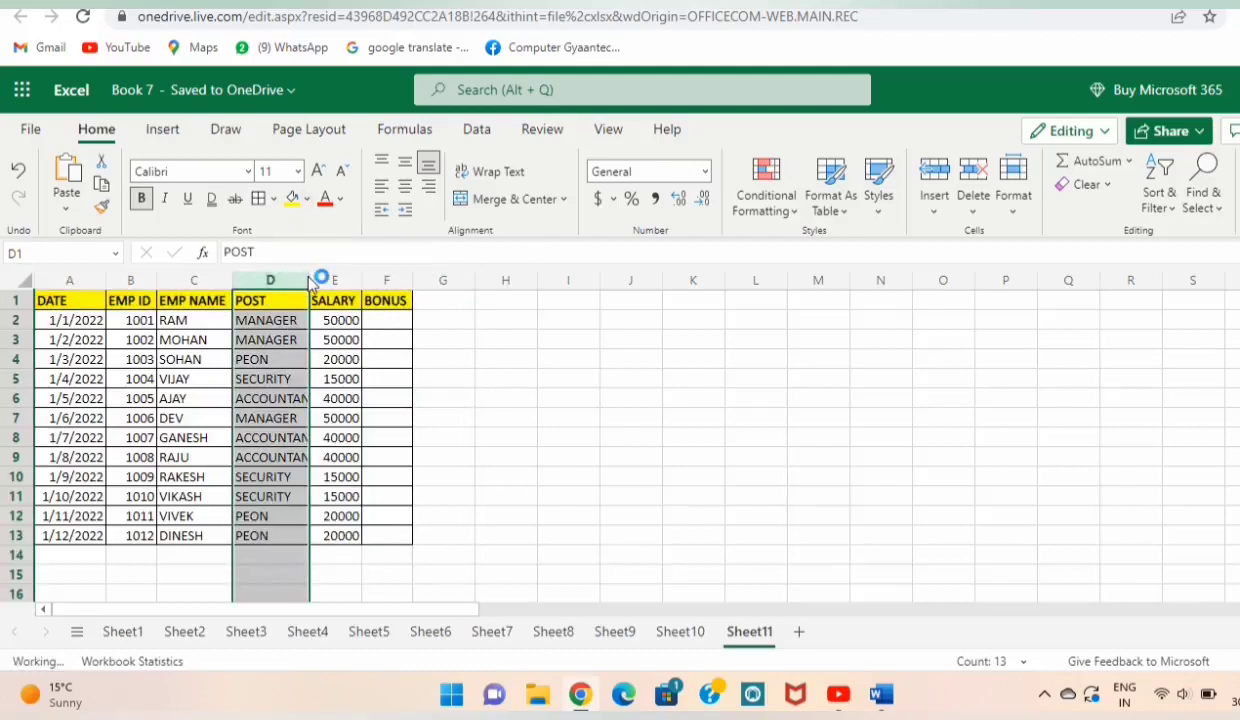
{"action": "left_click", "coordinate": [420, 282]}
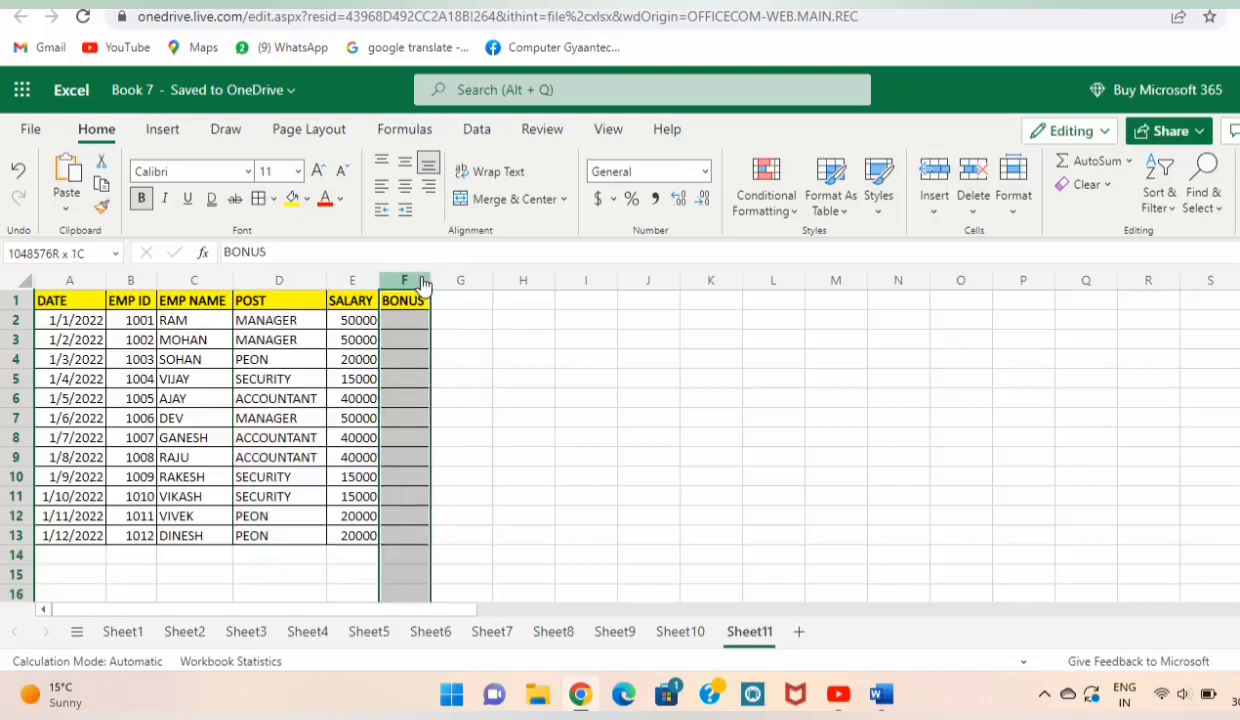
{"action": "left_click_drag", "start_coordinate": [430, 282], "coordinate": [444, 290]}
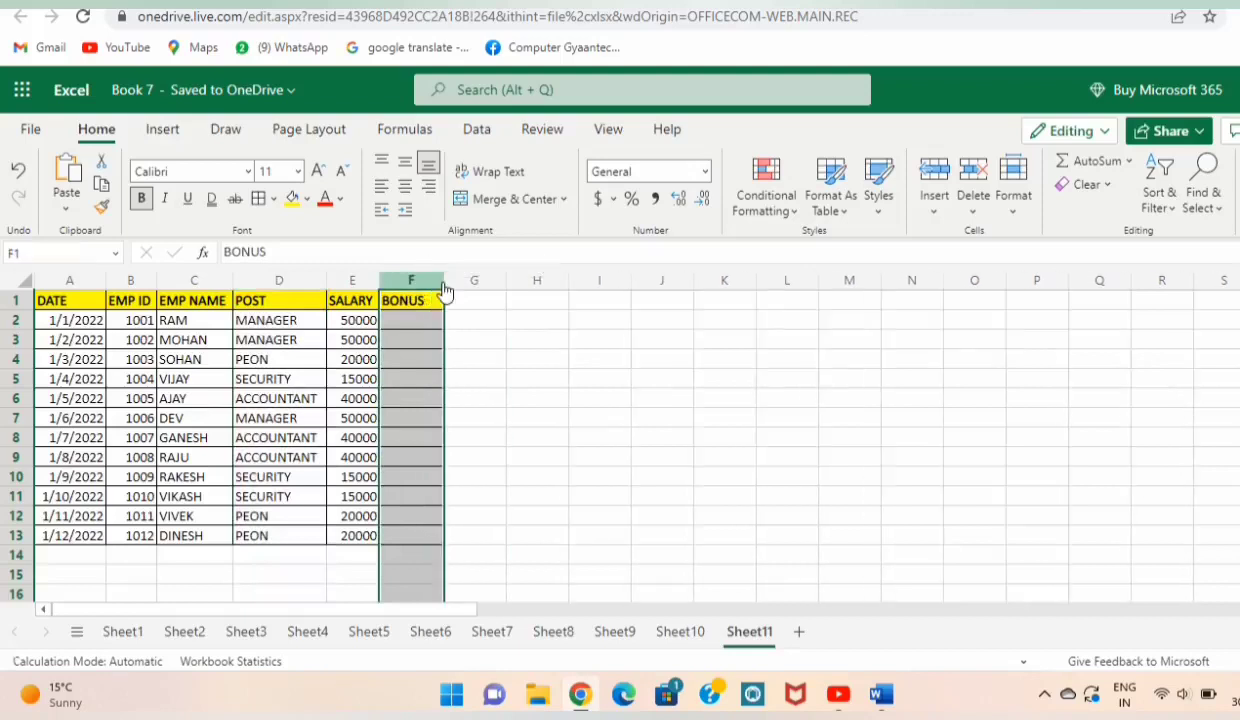
{"action": "left_click", "coordinate": [408, 320]}
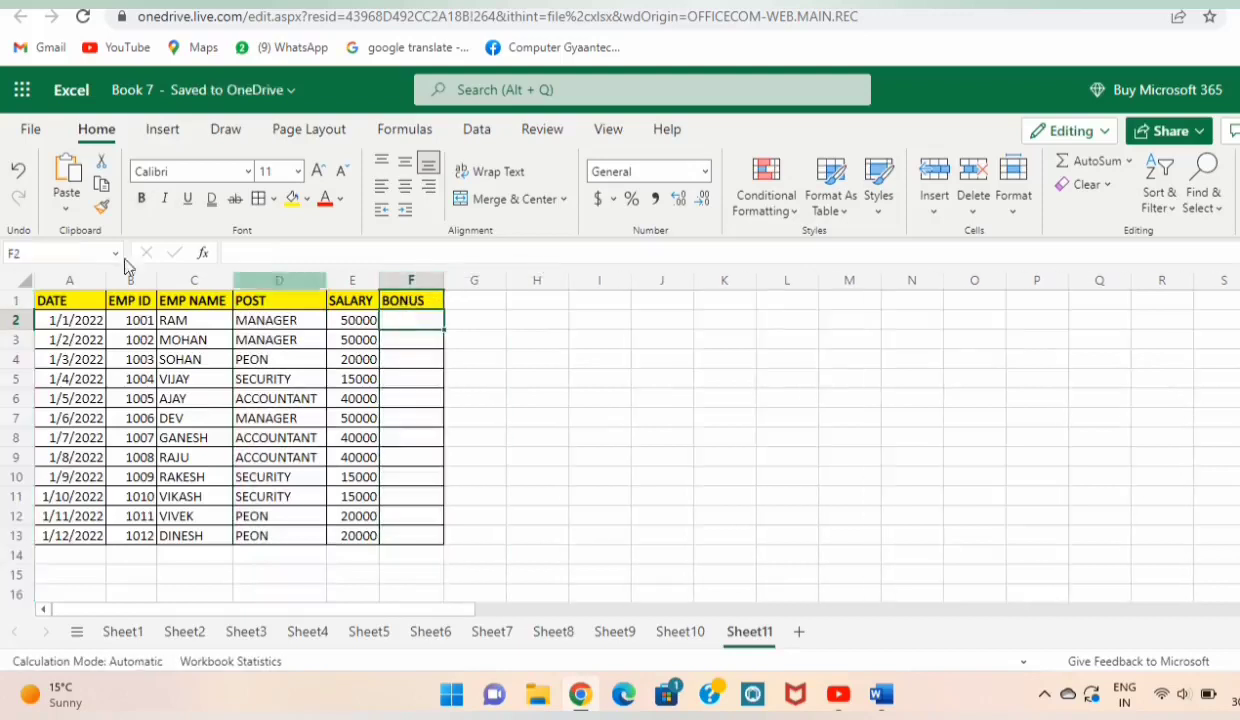
{"action": "left_click", "coordinate": [74, 300]}
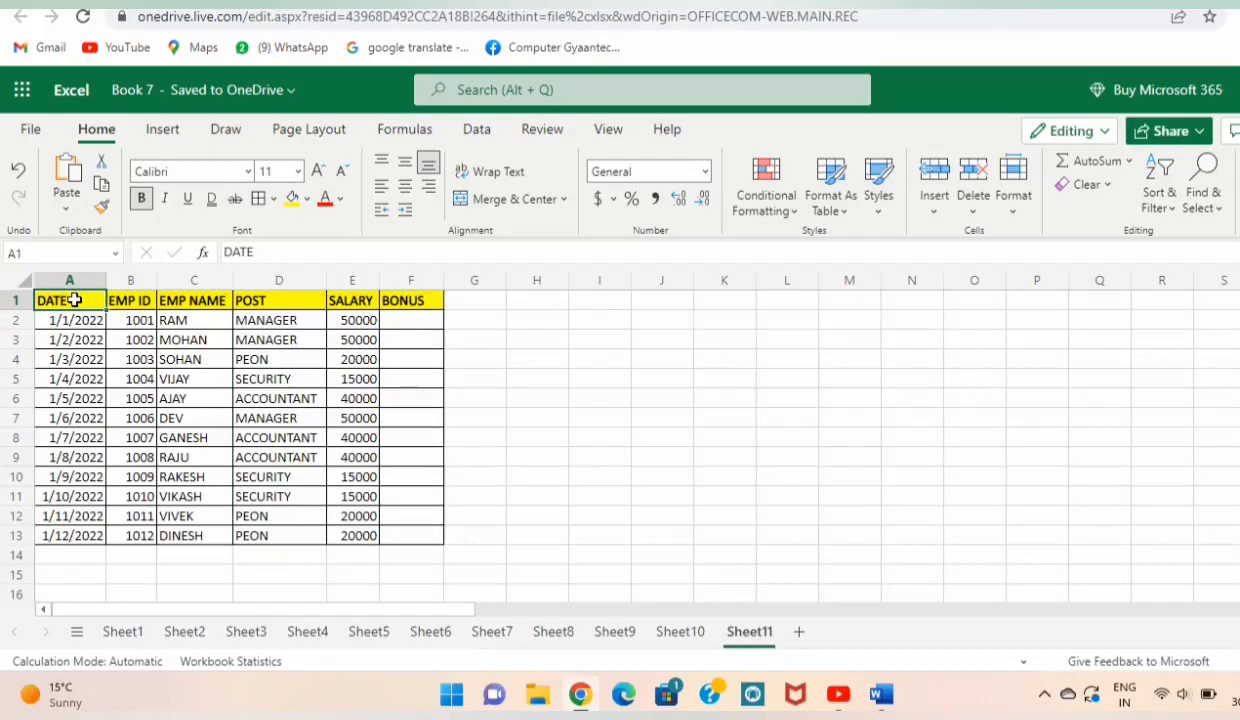
- Centre-align all cells in A1:F13
{"action": "mouse_move", "coordinate": [74, 300]}
{"action": "left_mouse_down"}
{"action": "mouse_move", "coordinate": [426, 523]}
{"action": "mouse_move", "coordinate": [432, 540]}
{"action": "left_mouse_up"}
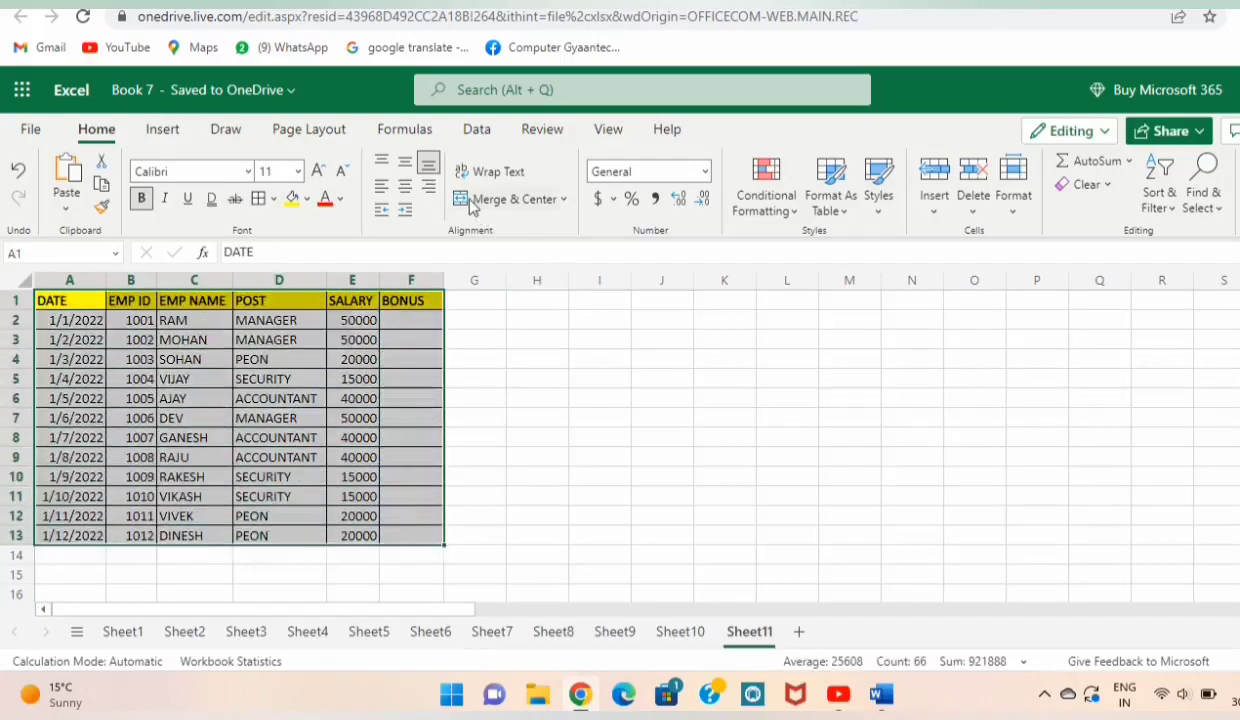
{"action": "left_click", "coordinate": [405, 187]}
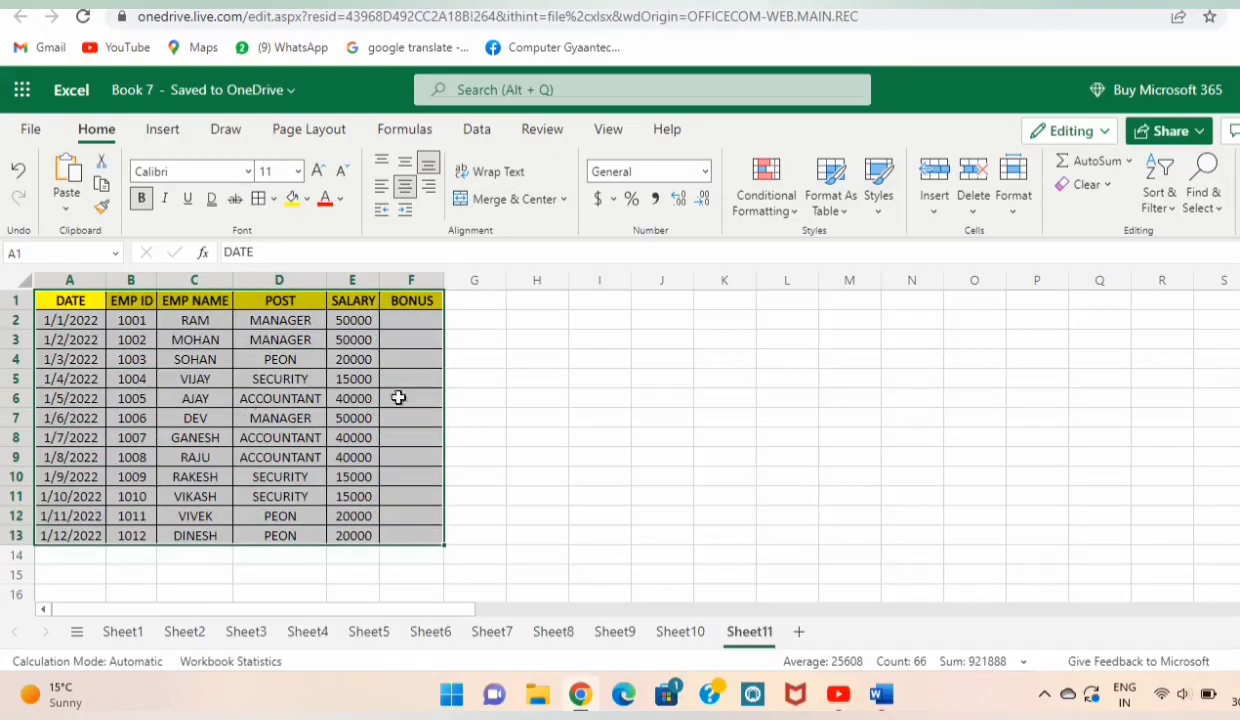
{"action": "left_click", "coordinate": [509, 372]}
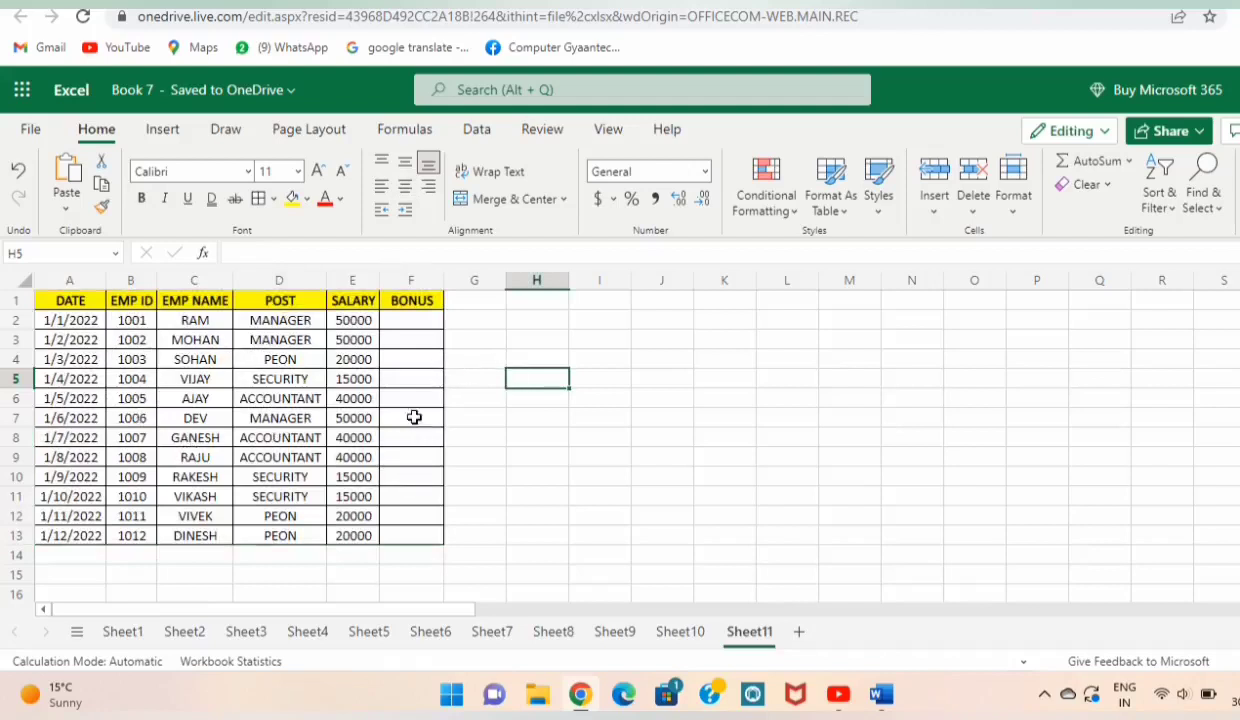
- Enter =IF(E2>=35000,"YES","NO") in cell F2
{"action": "left_click", "coordinate": [389, 321]}
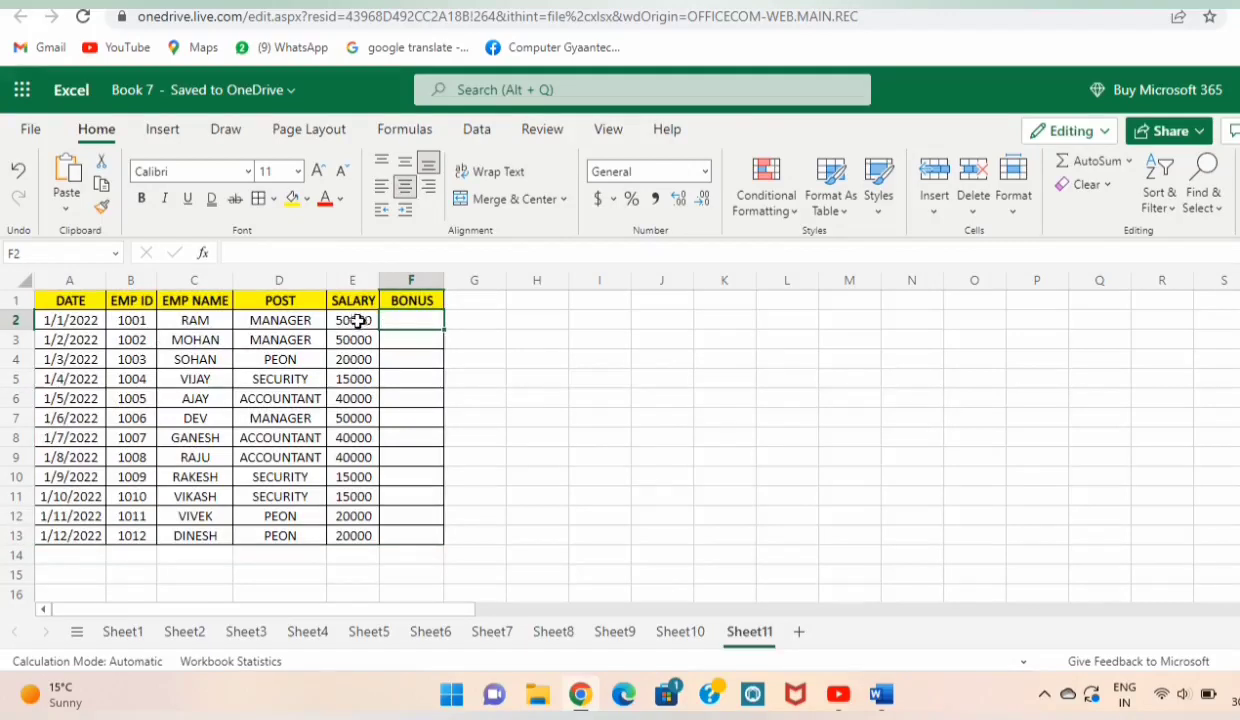
{"action": "key", "text": "XF86AudioLowerVolume"}
{"action": "type", "text": "="}
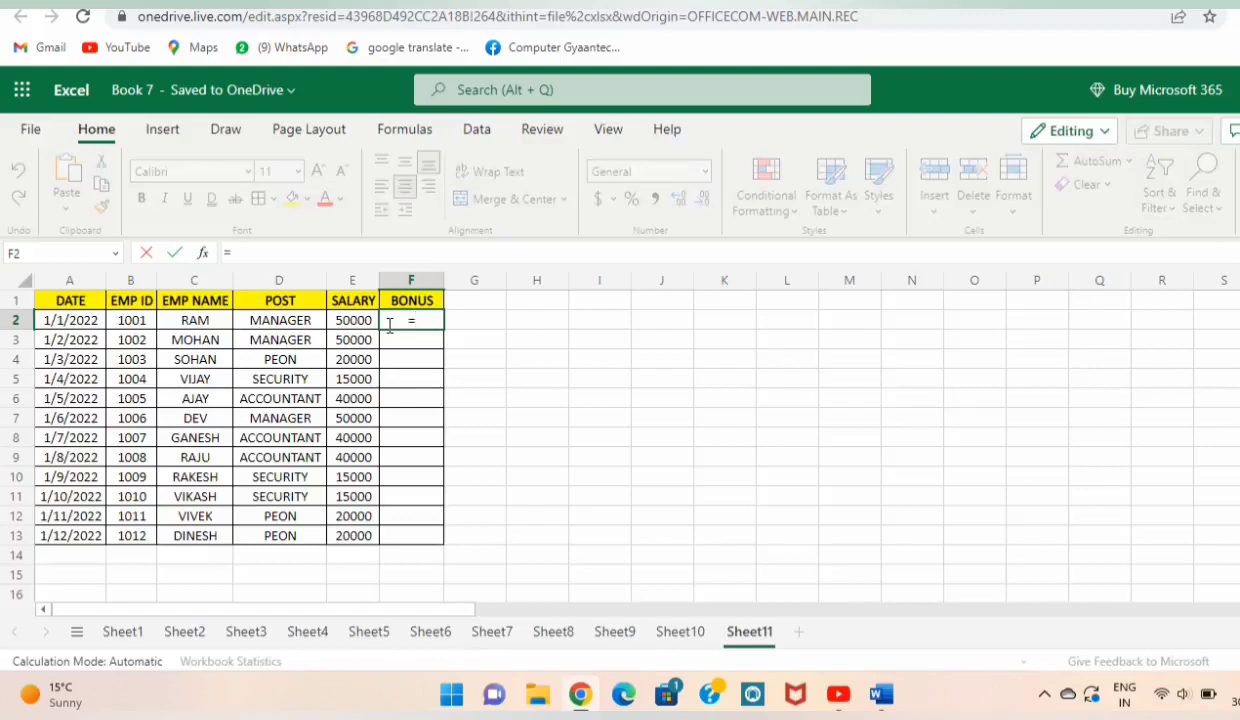
{"action": "type", "text": "IF"}
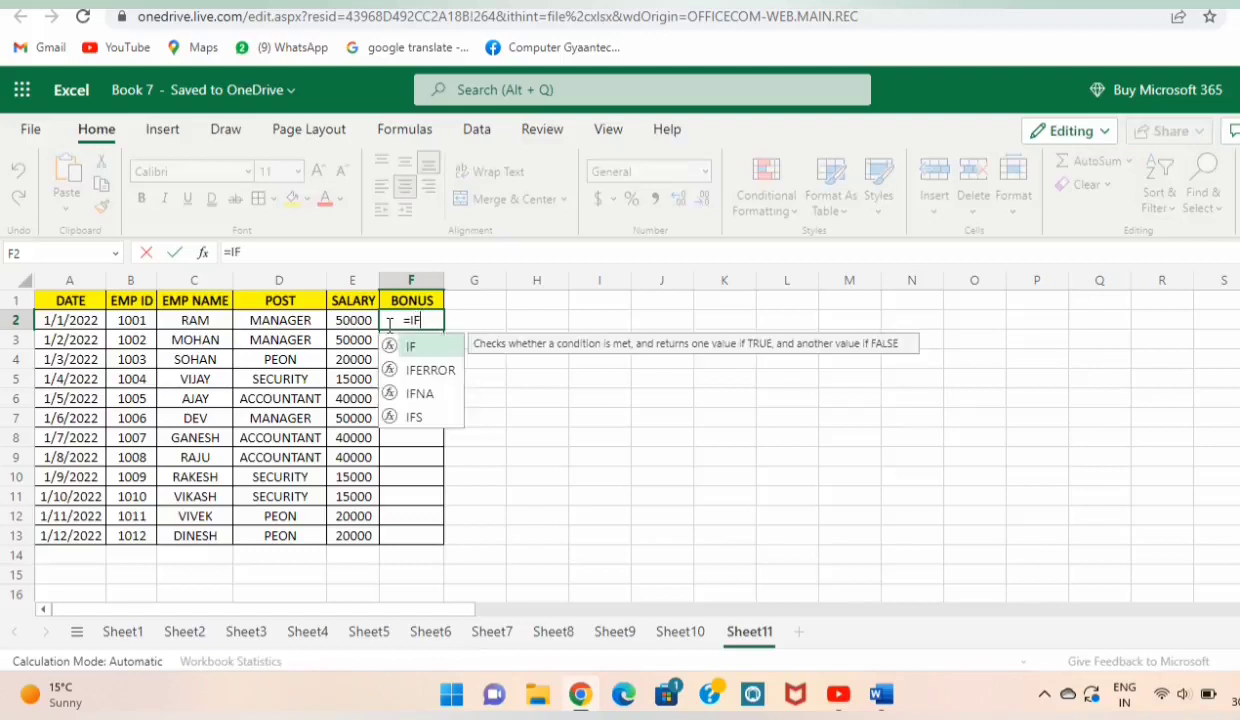
{"action": "type", "text": "("}
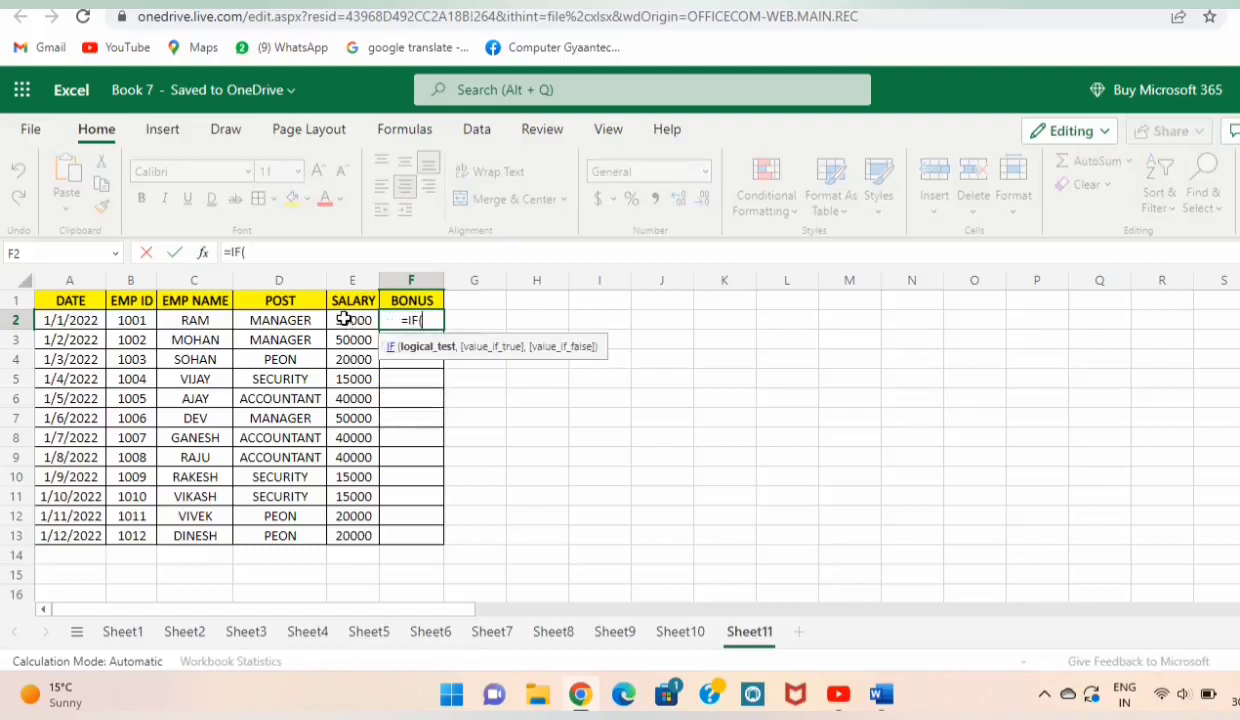
{"action": "left_click", "coordinate": [344, 319]}
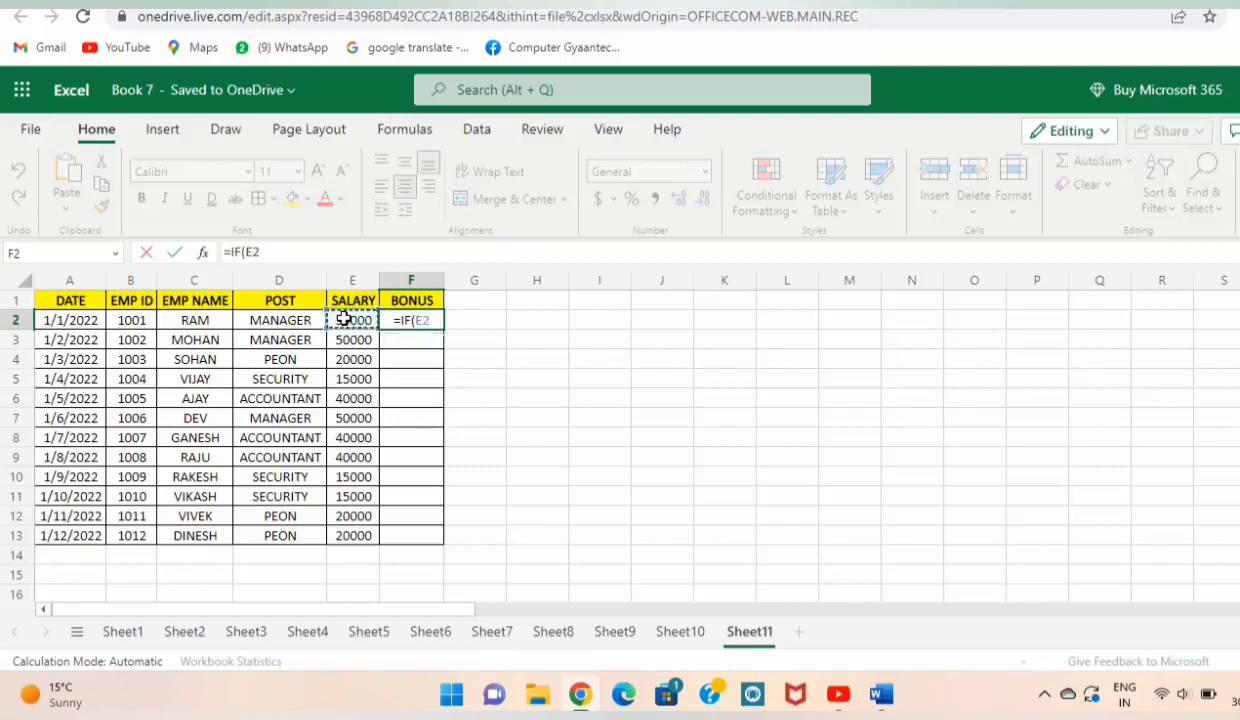
{"action": "type", "text": ">"}
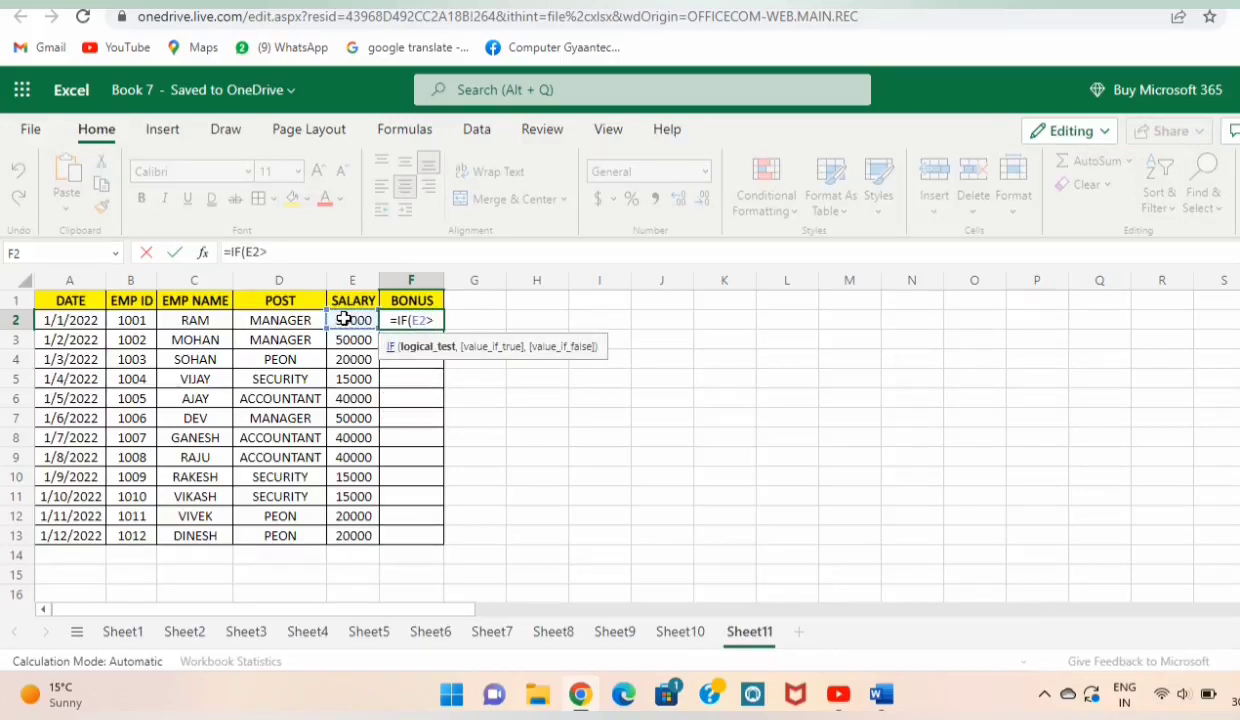
{"action": "type", "text": "="}
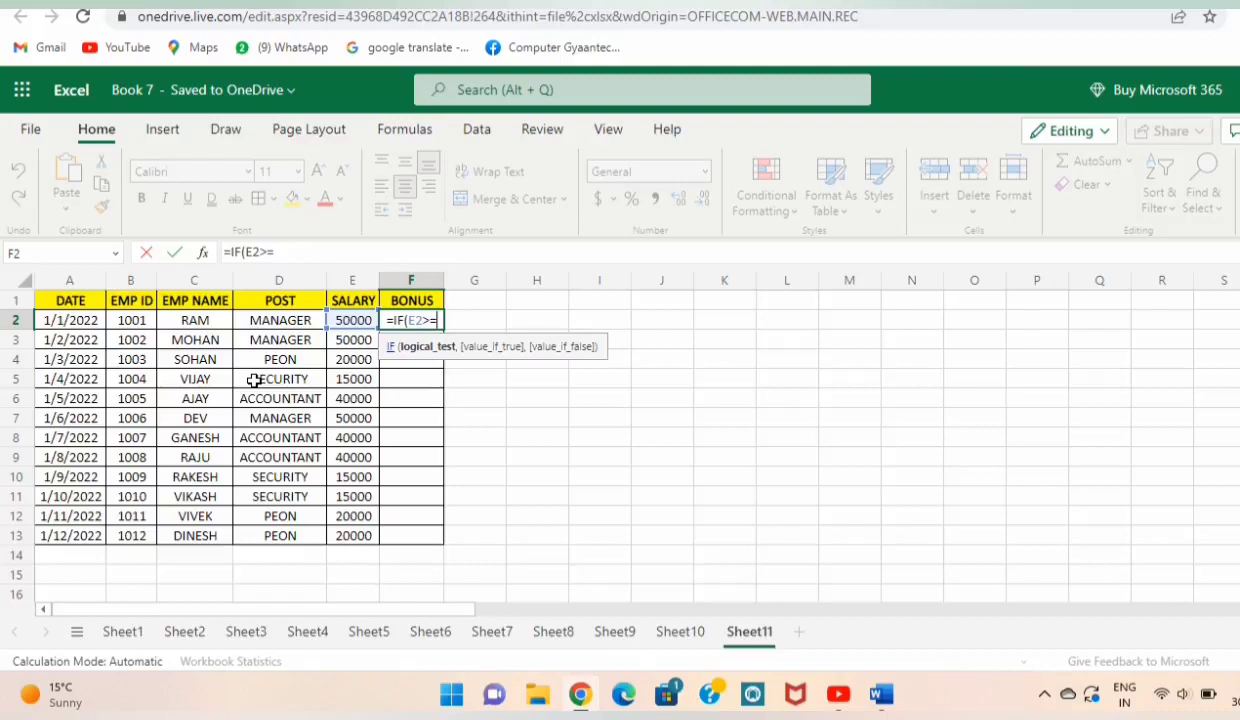
{"action": "type", "text": "3500"}
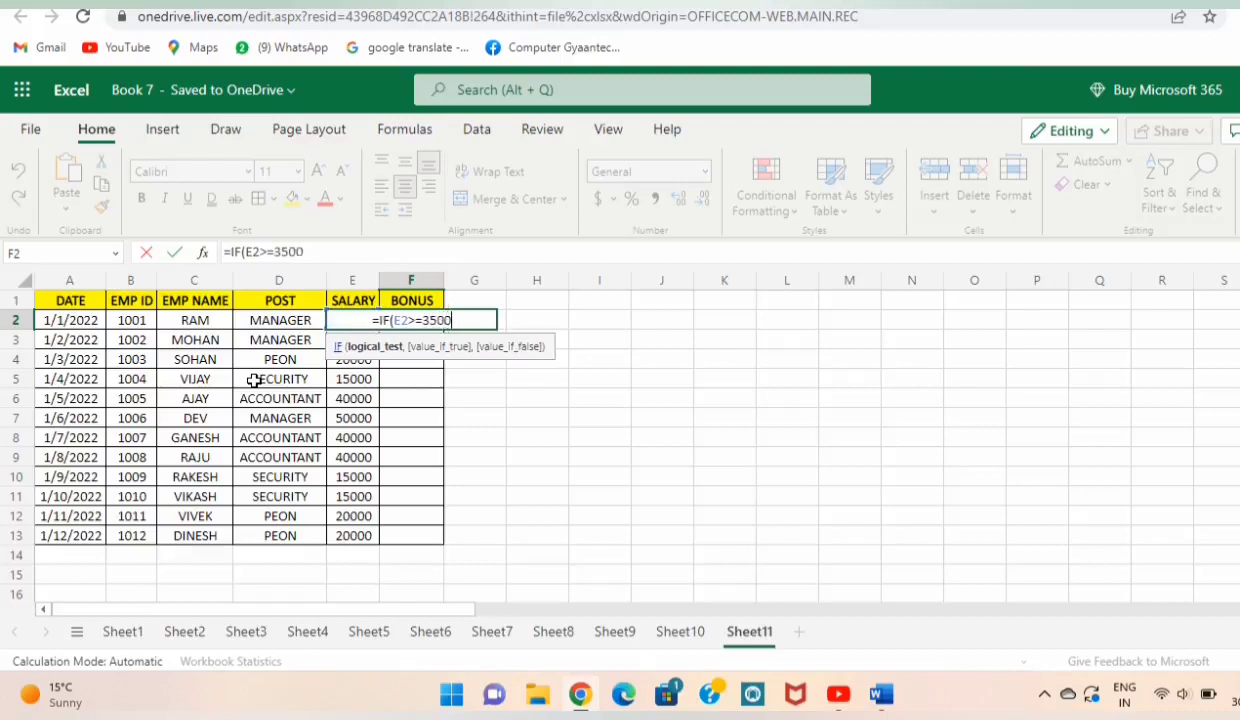
{"action": "type", "text": "0,"}
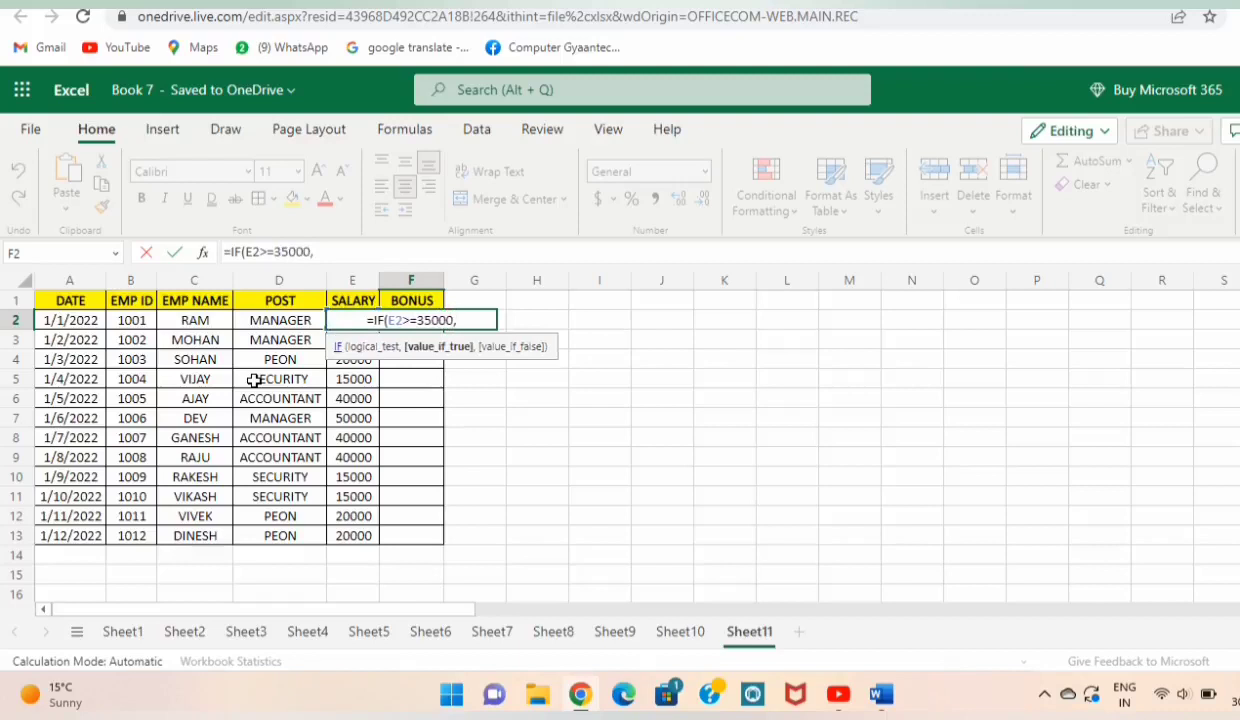
{"action": "type", "text": "\""}
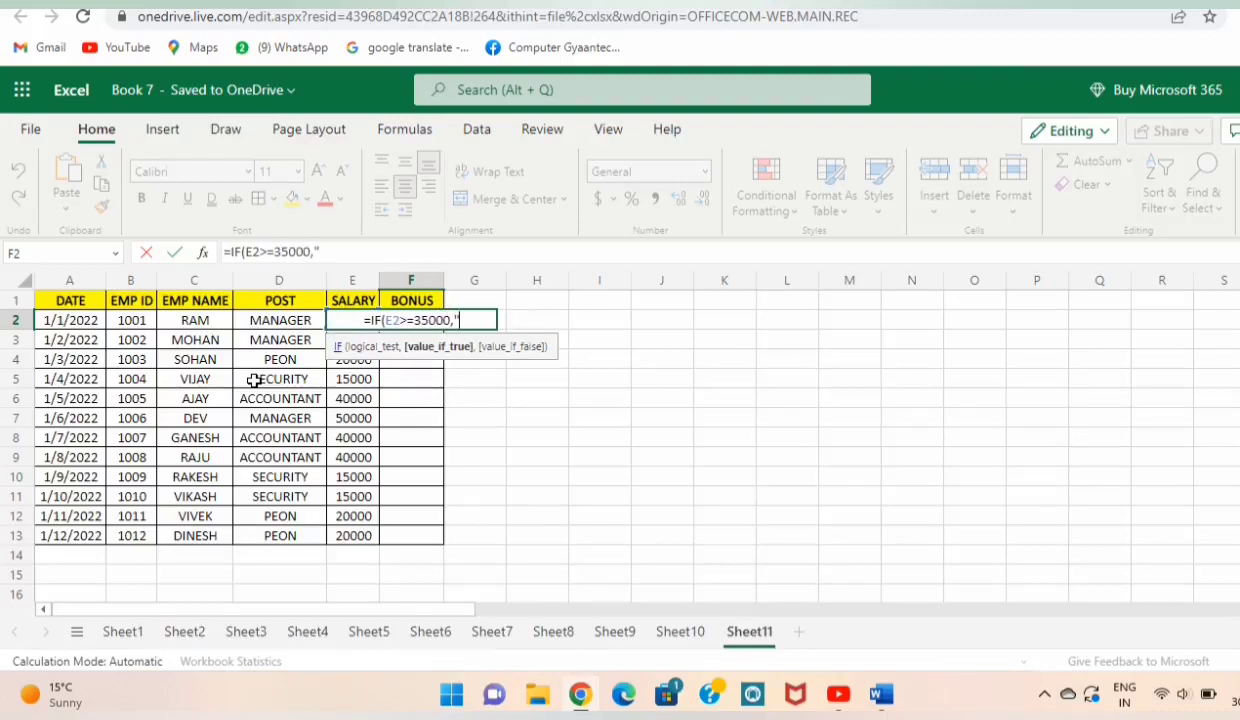
{"action": "type", "text": "YES"}
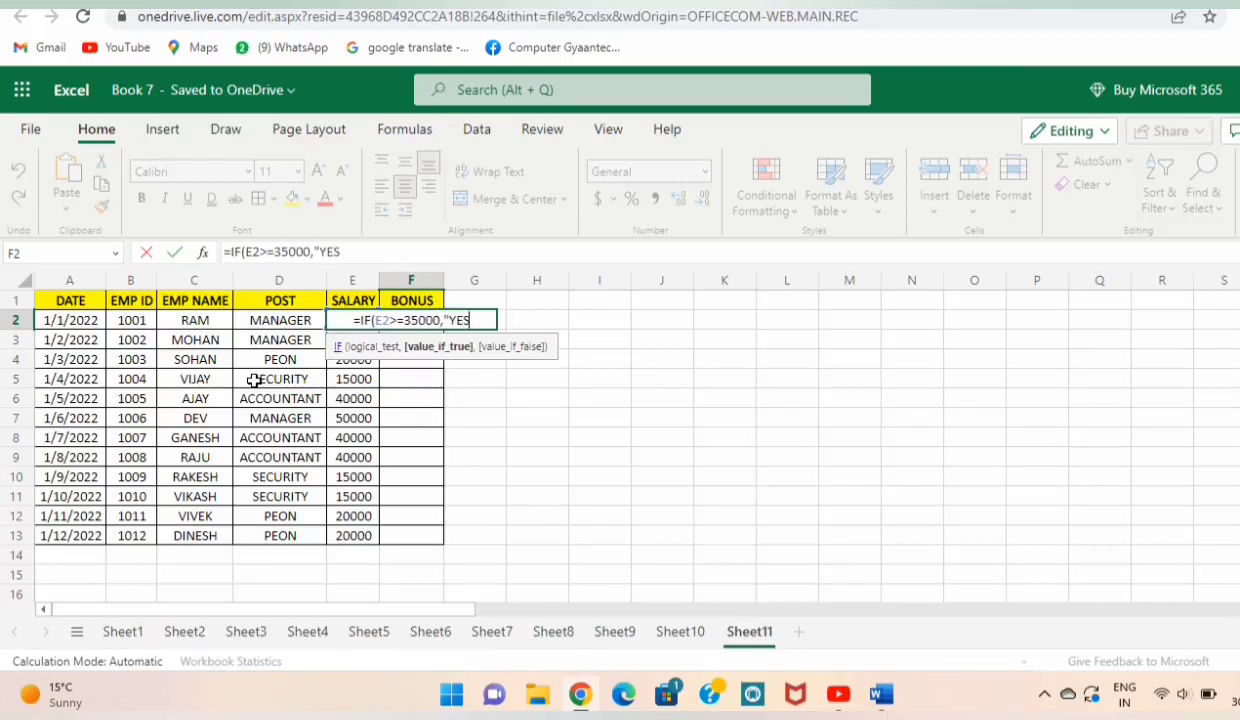
{"action": "type", "text": ","}
{"action": "key", "text": "BackSpace"}
{"action": "type", "text": "\""}
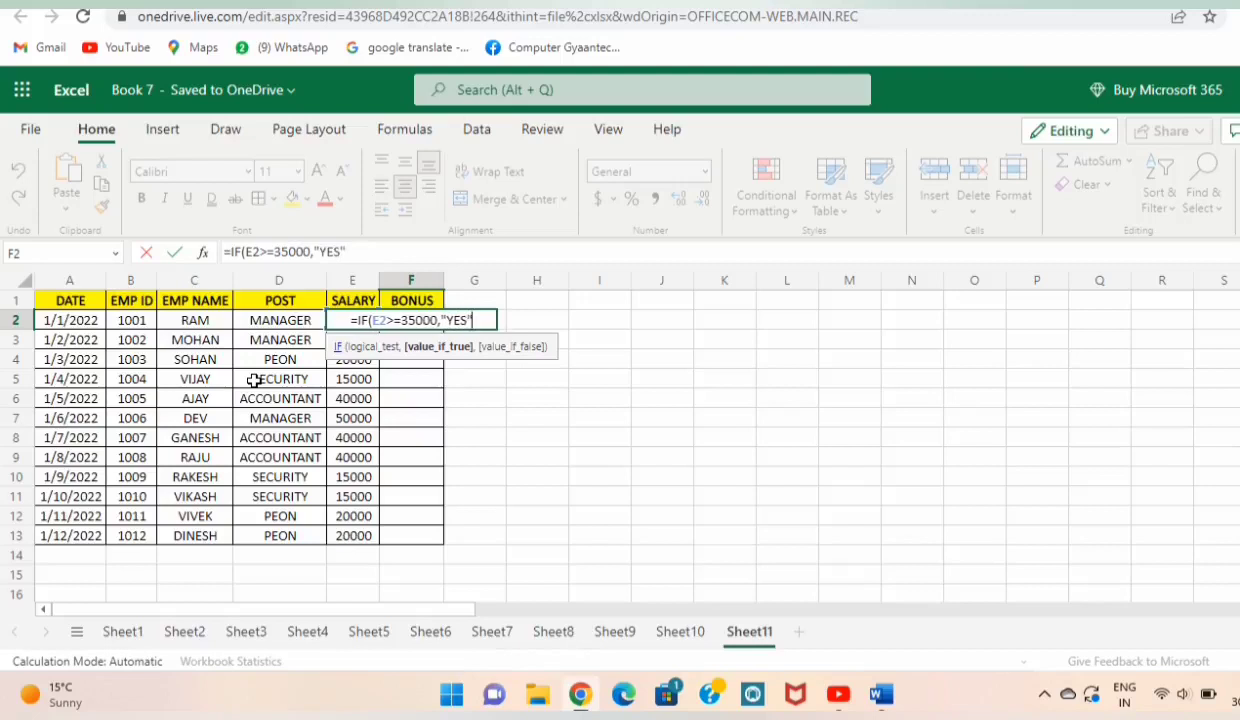
{"action": "type", "text": ",\""}
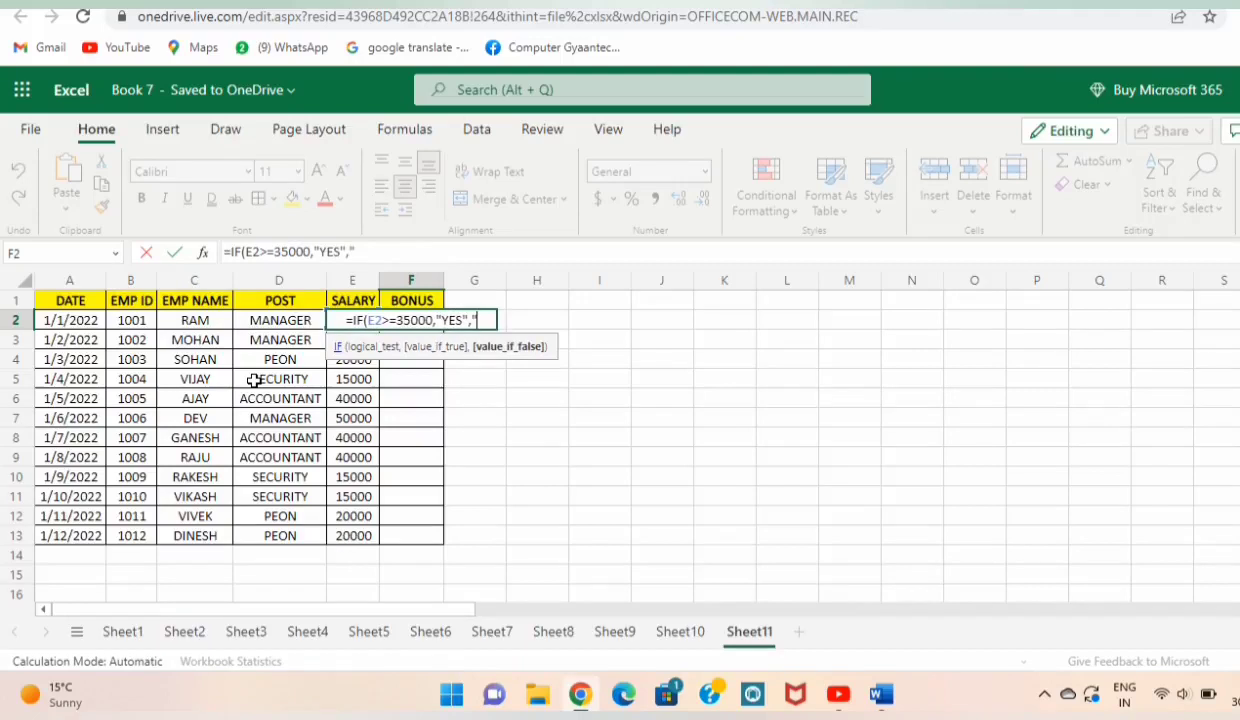
{"action": "type", "text": "NO"}
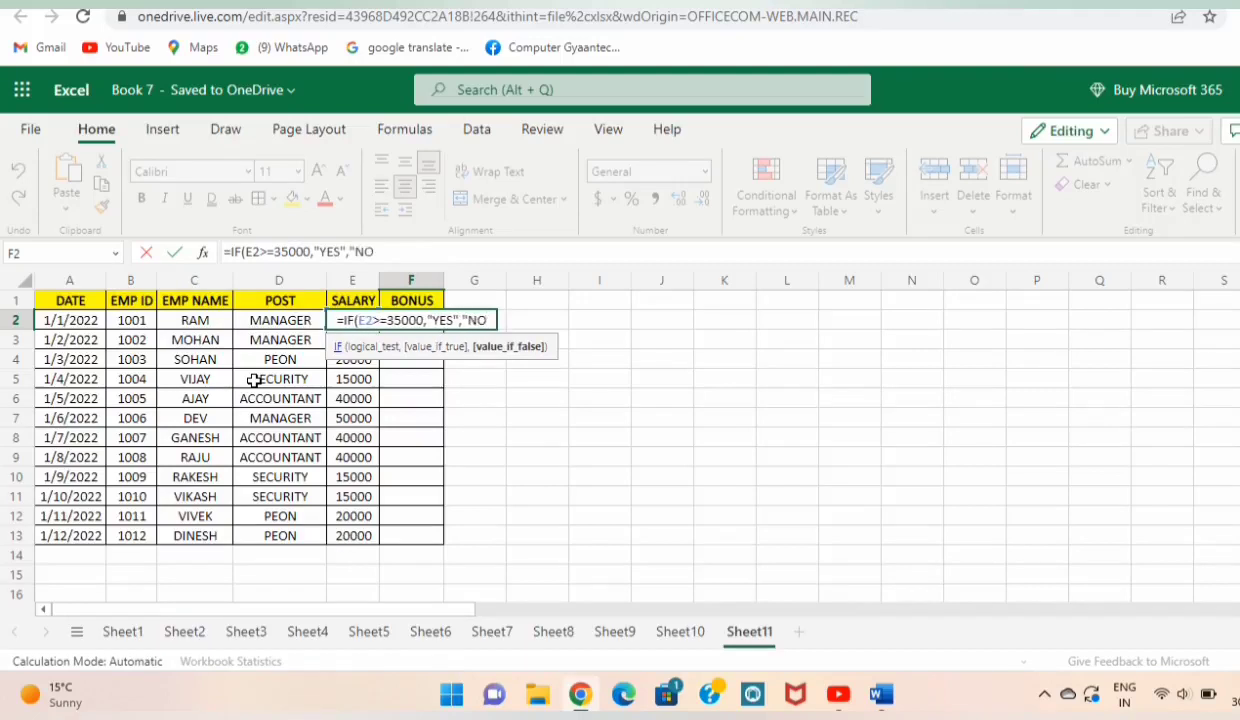
{"action": "type", "text": "\")"}
{"action": "key", "text": "Return"}
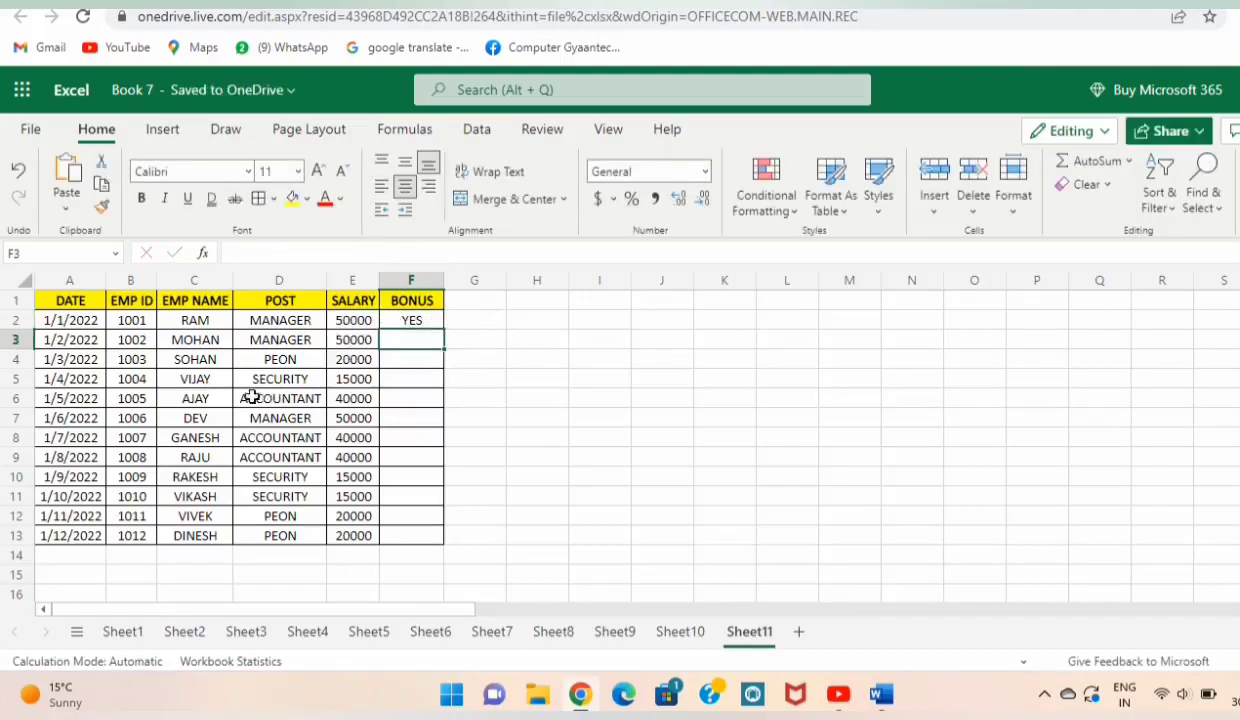
- Fill the F2 bonus formula down to F13
{"action": "mouse_move", "coordinate": [430, 314]}
{"action": "left_mouse_down"}
{"action": "mouse_move", "coordinate": [446, 329]}
{"action": "mouse_move", "coordinate": [436, 322]}
{"action": "left_mouse_up"}
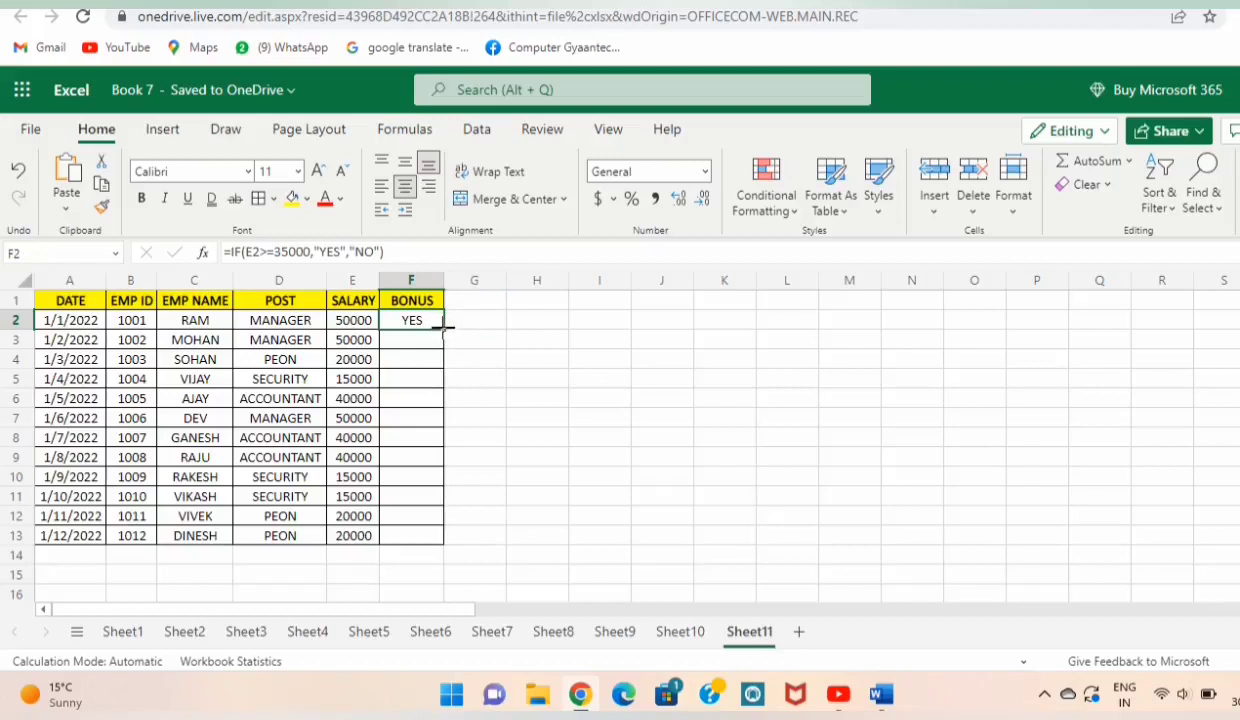
{"action": "left_click_drag", "start_coordinate": [444, 327], "coordinate": [440, 543]}
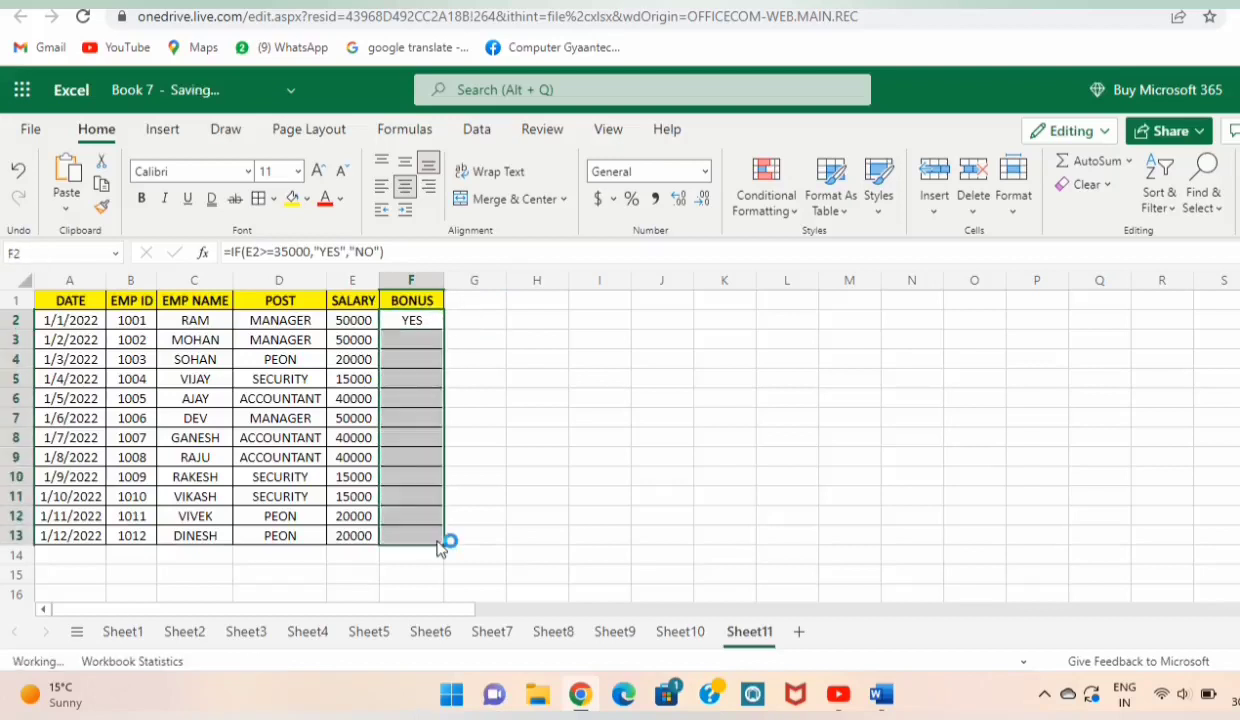
{"action": "left_click", "coordinate": [581, 452]}
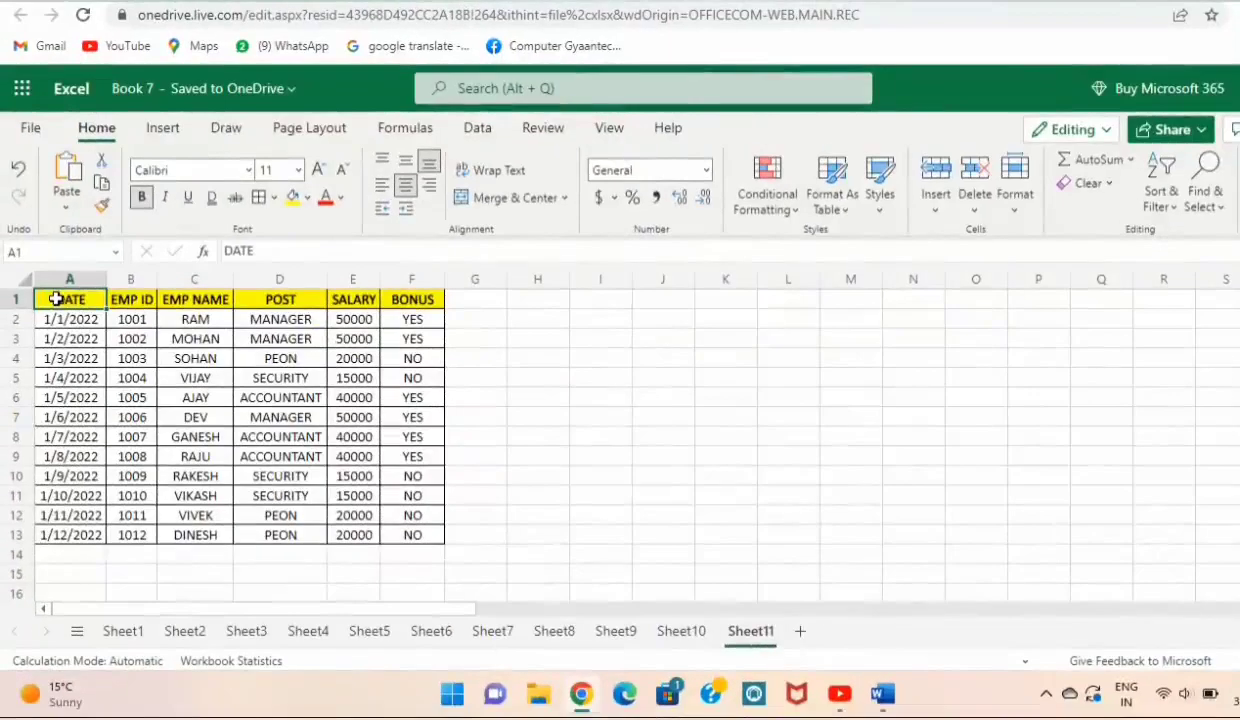
- Copy the DATE-to-SALARY table A1:E13 and paste it starting at cell K1
{"action": "mouse_move", "coordinate": [55, 298]}
{"action": "left_mouse_down"}
{"action": "mouse_move", "coordinate": [233, 480]}
{"action": "mouse_move", "coordinate": [347, 535]}
{"action": "left_mouse_up"}
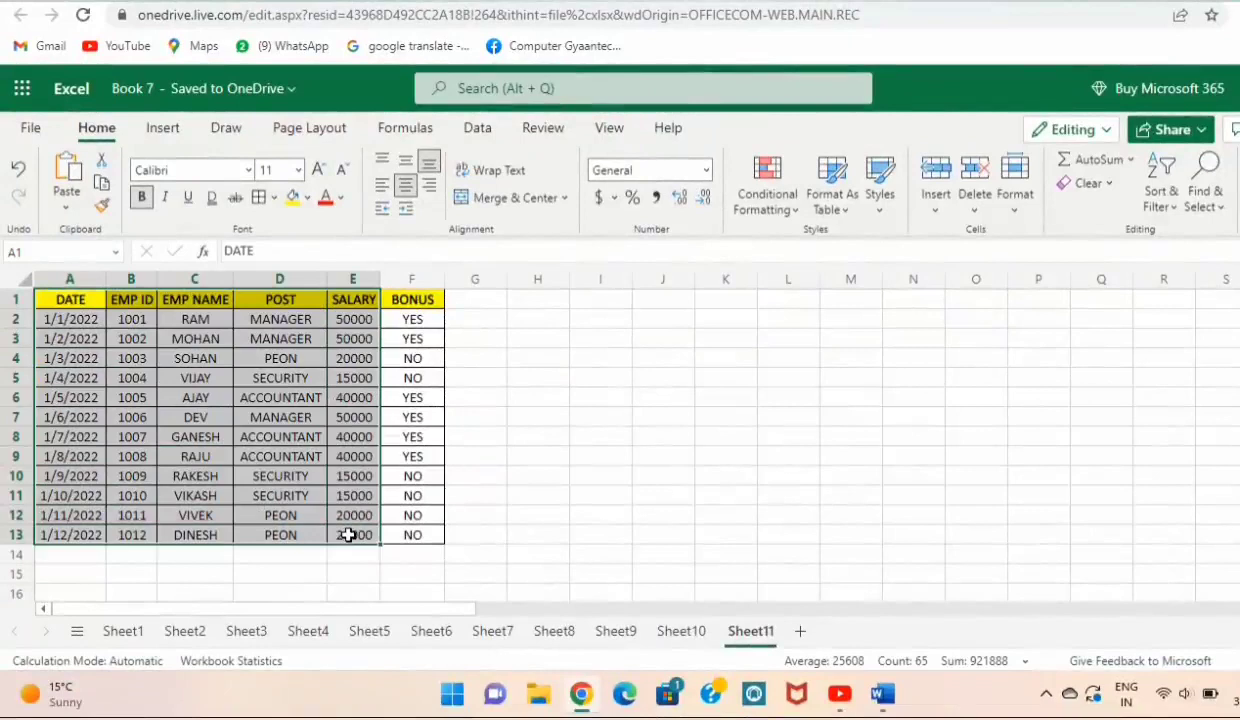
{"action": "key", "text": "ctrl+c"}
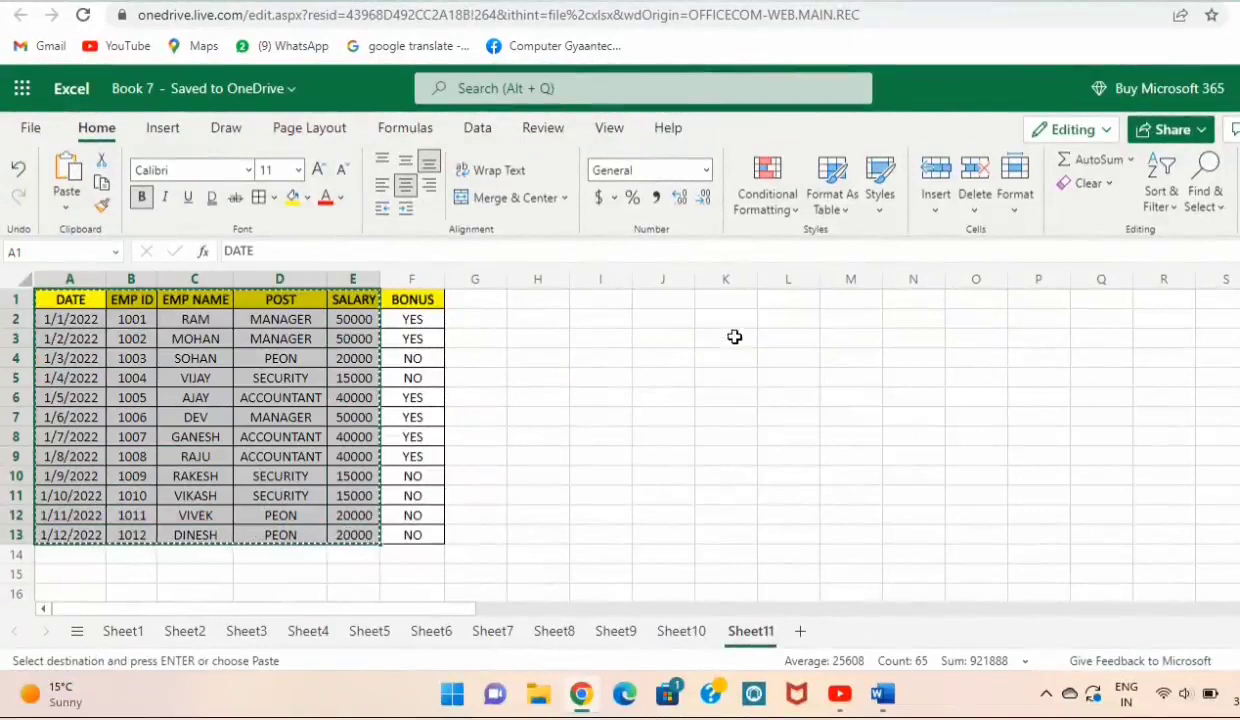
{"action": "left_click", "coordinate": [700, 297]}
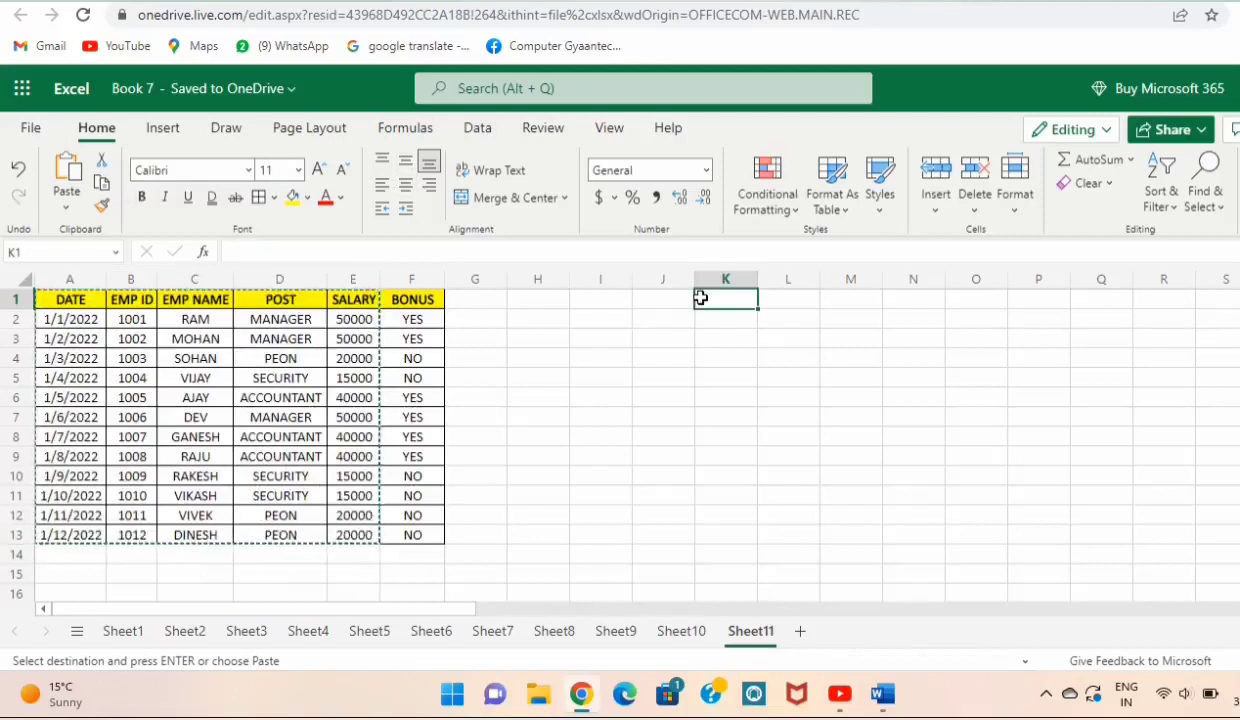
{"action": "key", "text": "ctrl+v"}
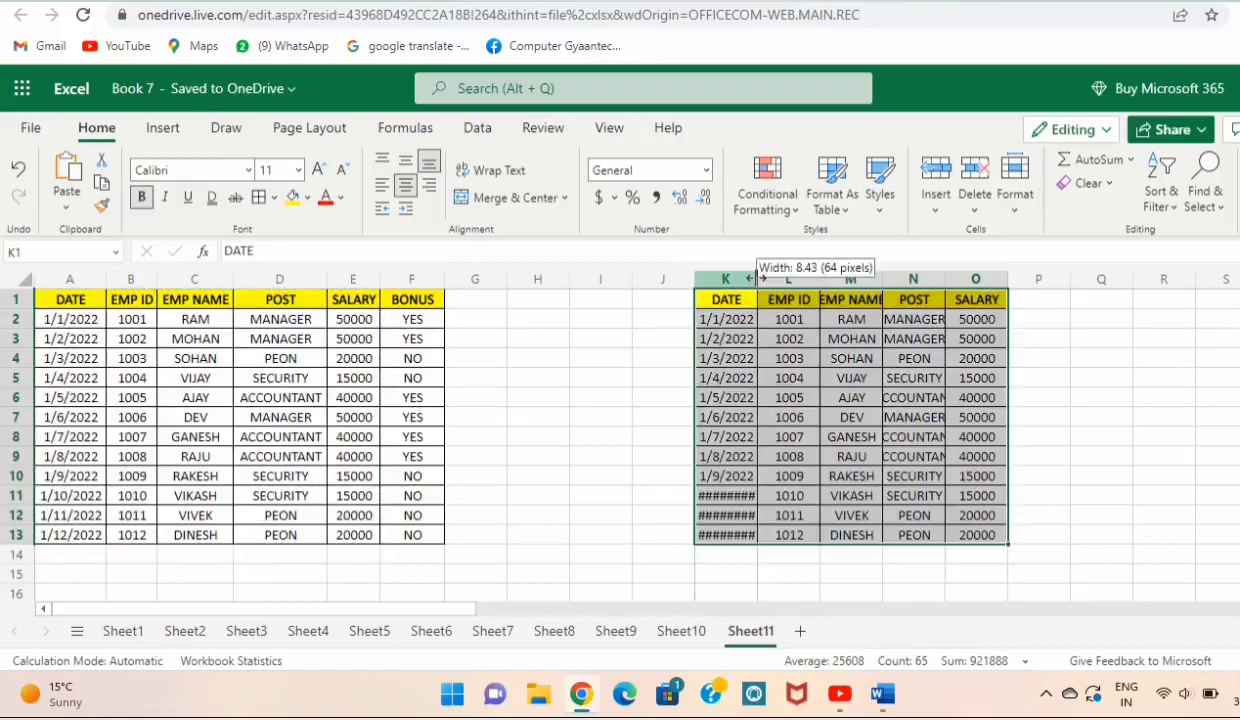
- AutoFit columns K through O so the pasted dates and values show fully
{"action": "left_click_drag", "start_coordinate": [757, 279], "coordinate": [766, 279]}
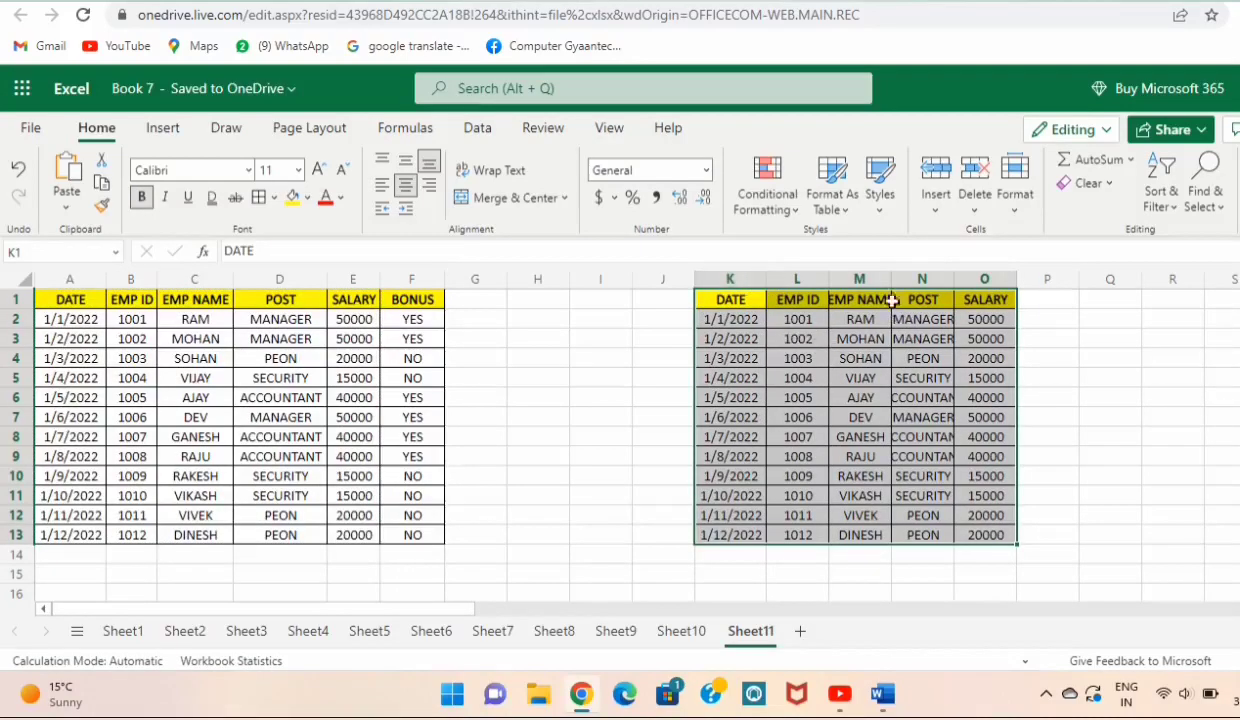
{"action": "left_click_drag", "start_coordinate": [747, 284], "coordinate": [965, 284]}
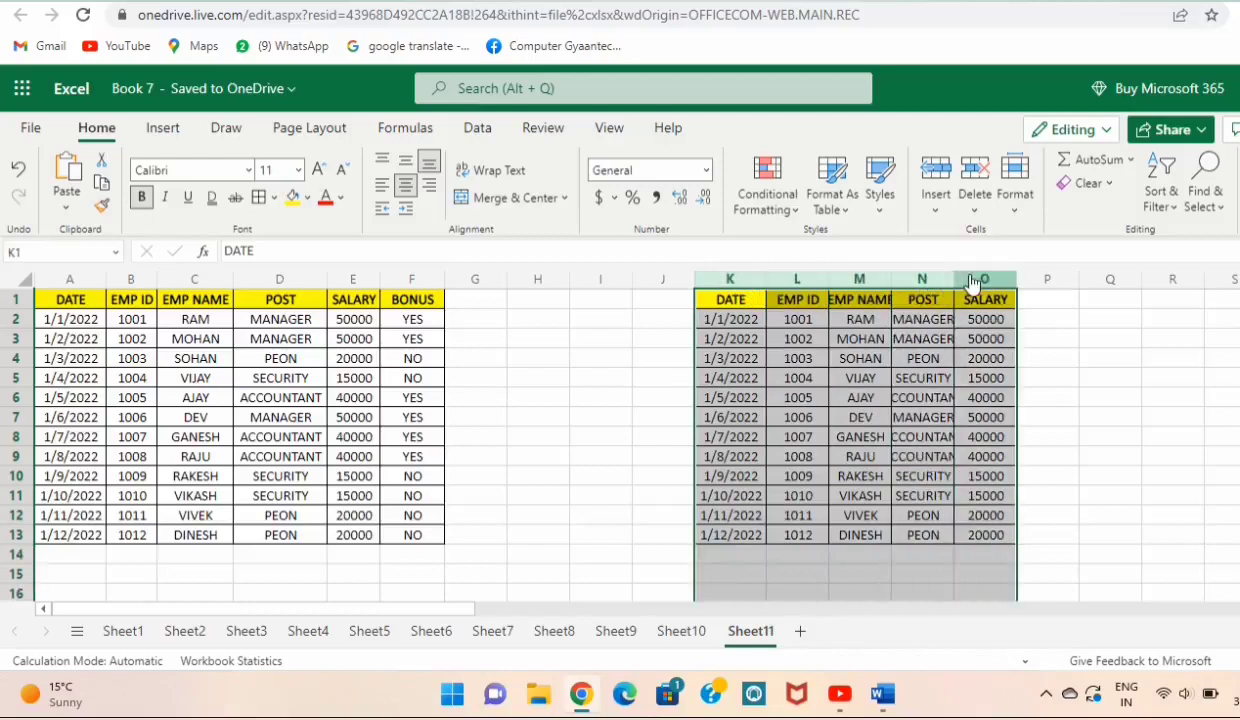
{"action": "left_click_drag", "start_coordinate": [893, 277], "coordinate": [893, 277]}
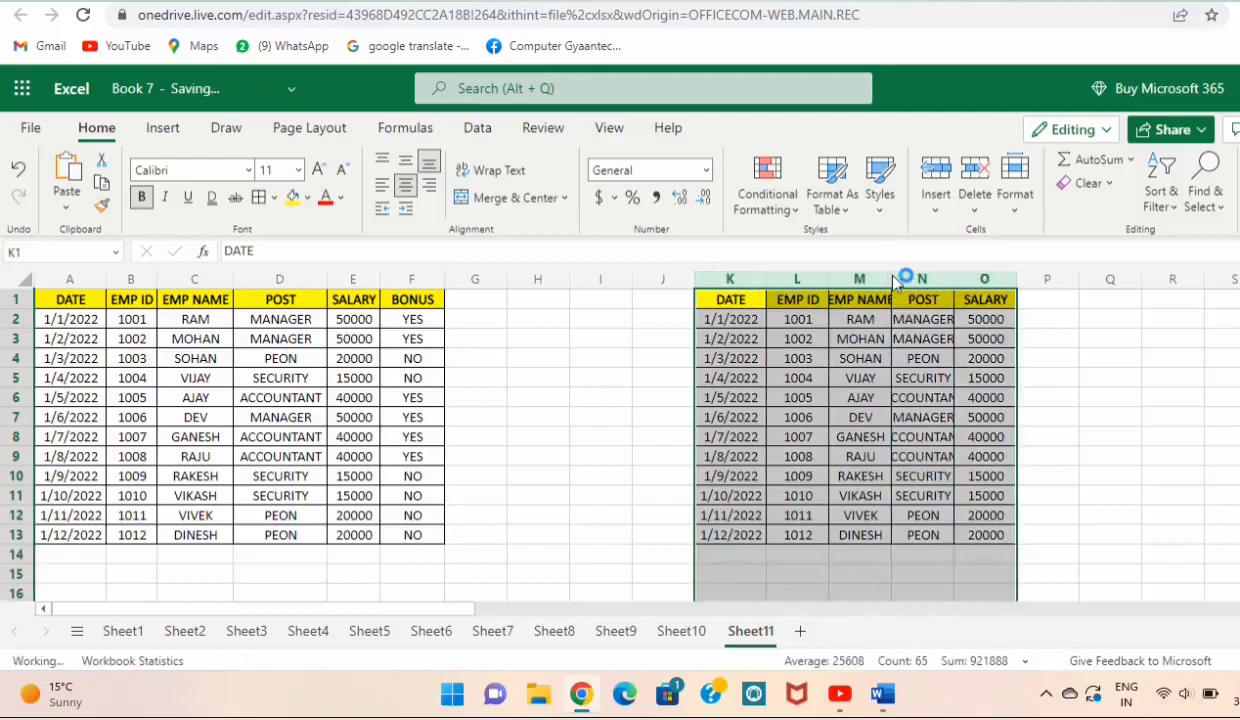
{"action": "double_click", "coordinate": [893, 277]}
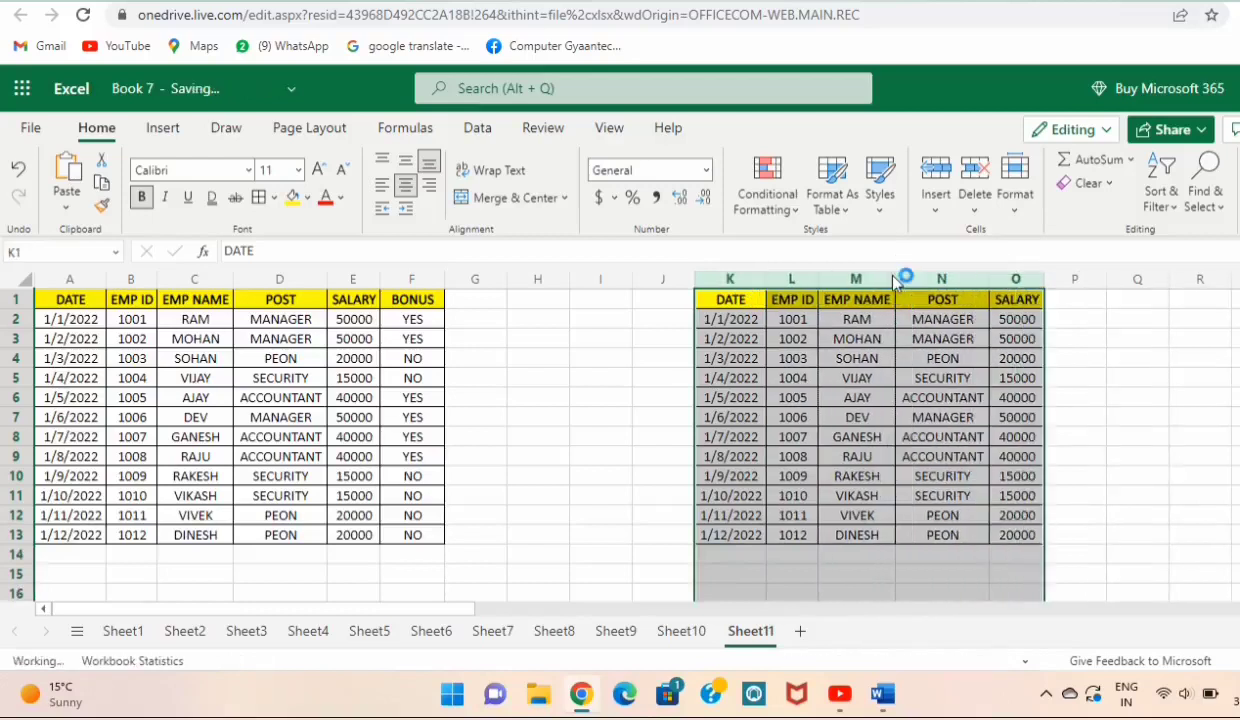
- Enter the heading BONUS in cell P1 beside the copied table
{"action": "left_click", "coordinate": [1070, 283]}
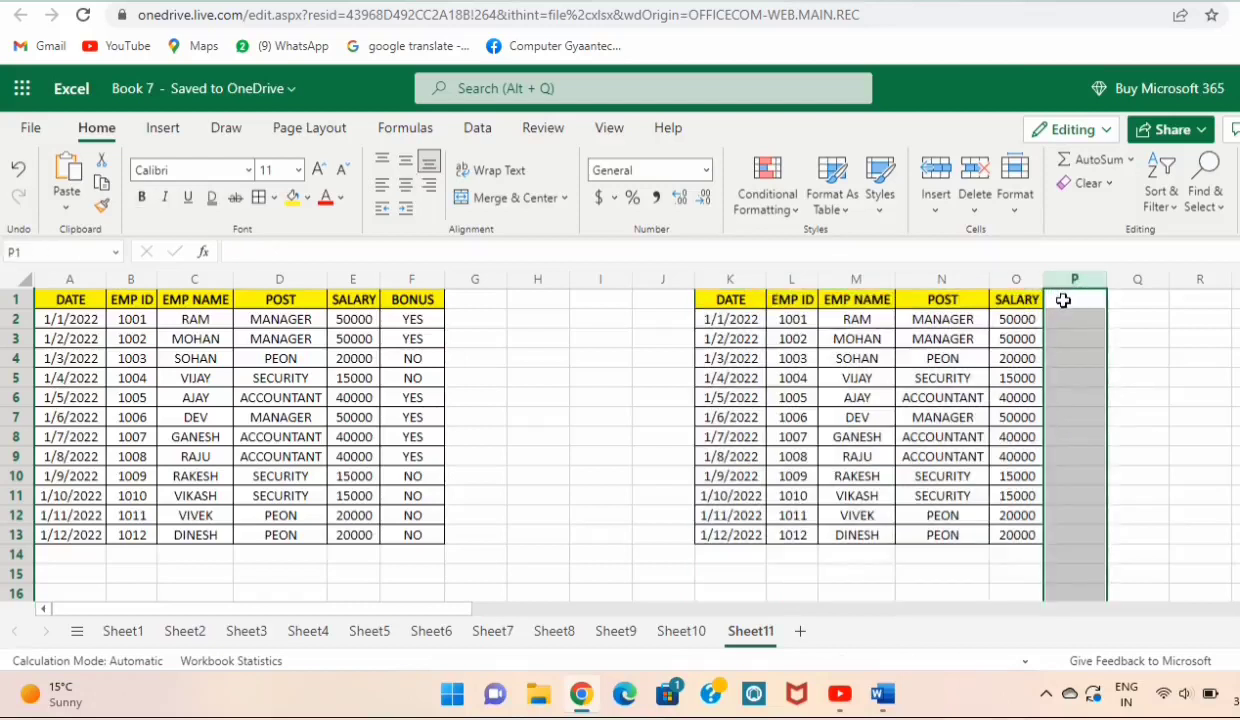
{"action": "left_click", "coordinate": [1063, 300]}
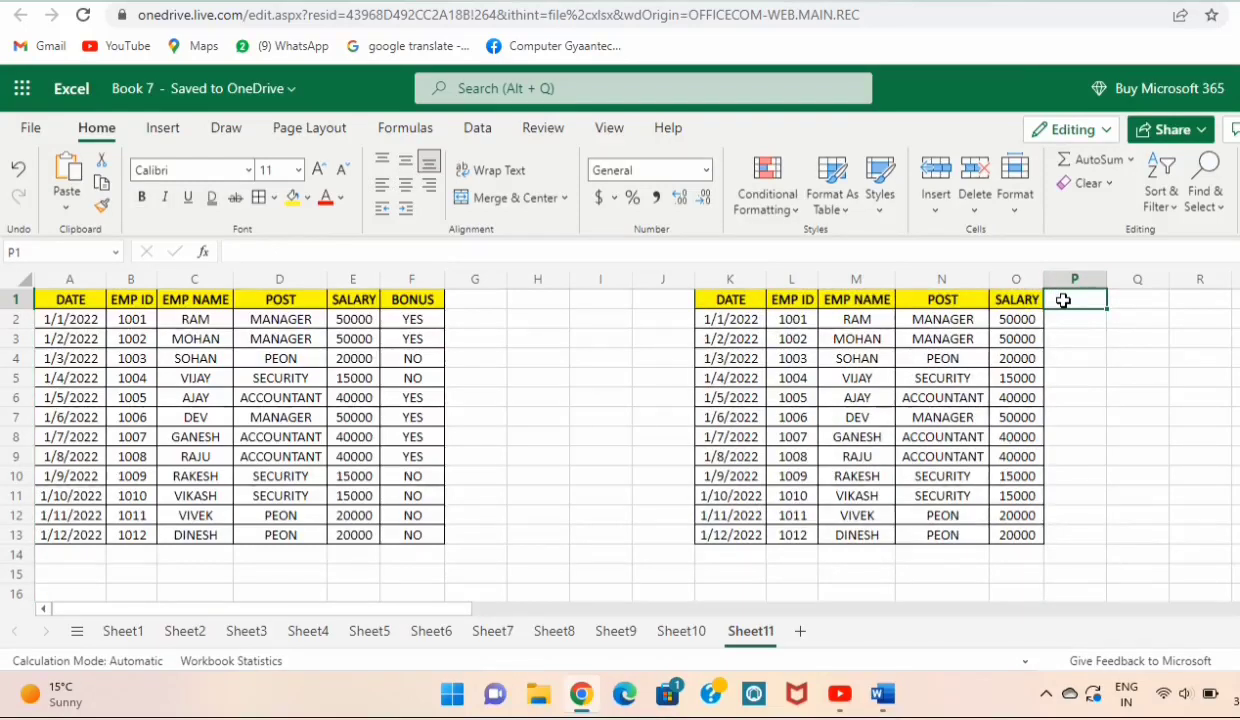
{"action": "type", "text": "B"}
{"action": "type", "text": "ONUS"}
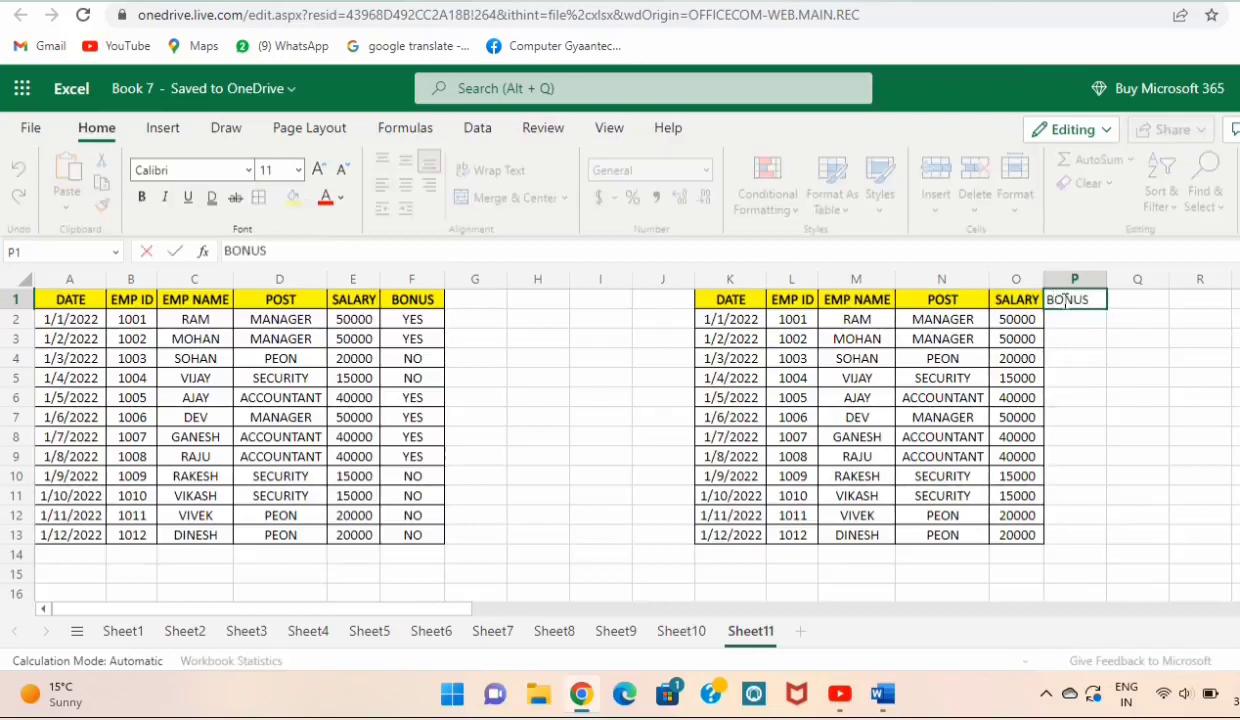
{"action": "left_click", "coordinate": [944, 298]}
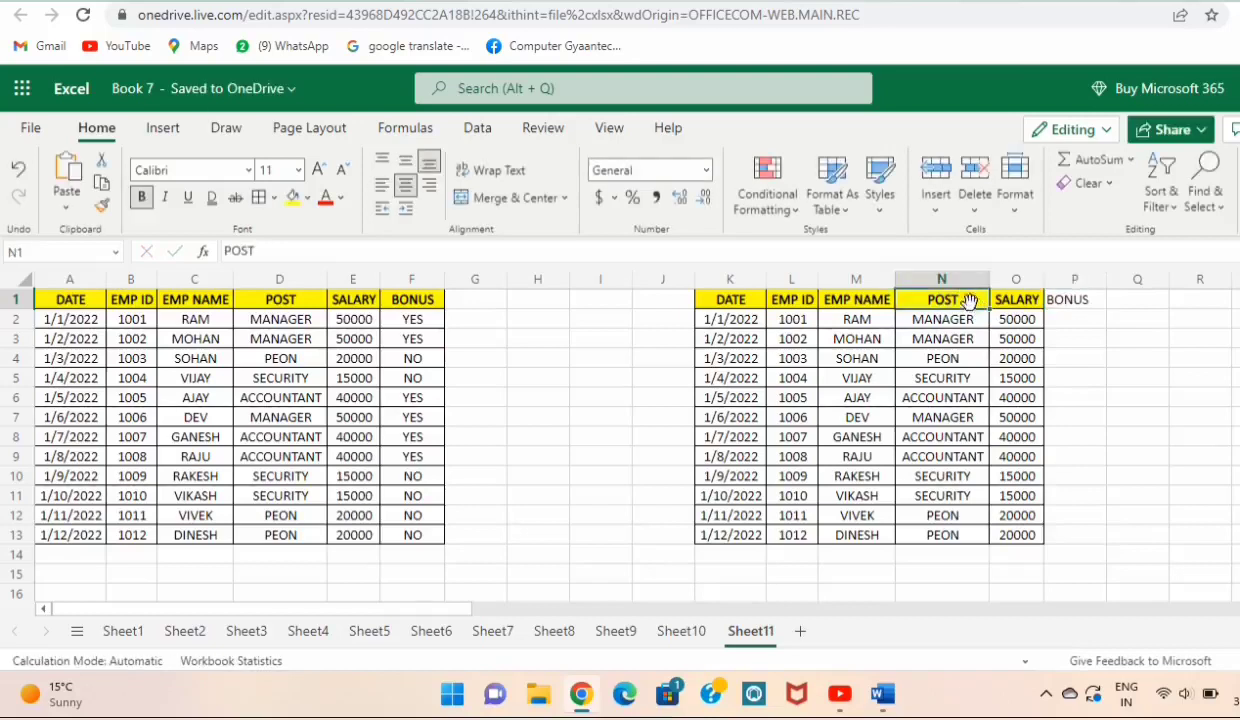
- Copy O2's bordered cell format onto P1:P13 with Format Painter
{"action": "left_click", "coordinate": [1006, 322]}
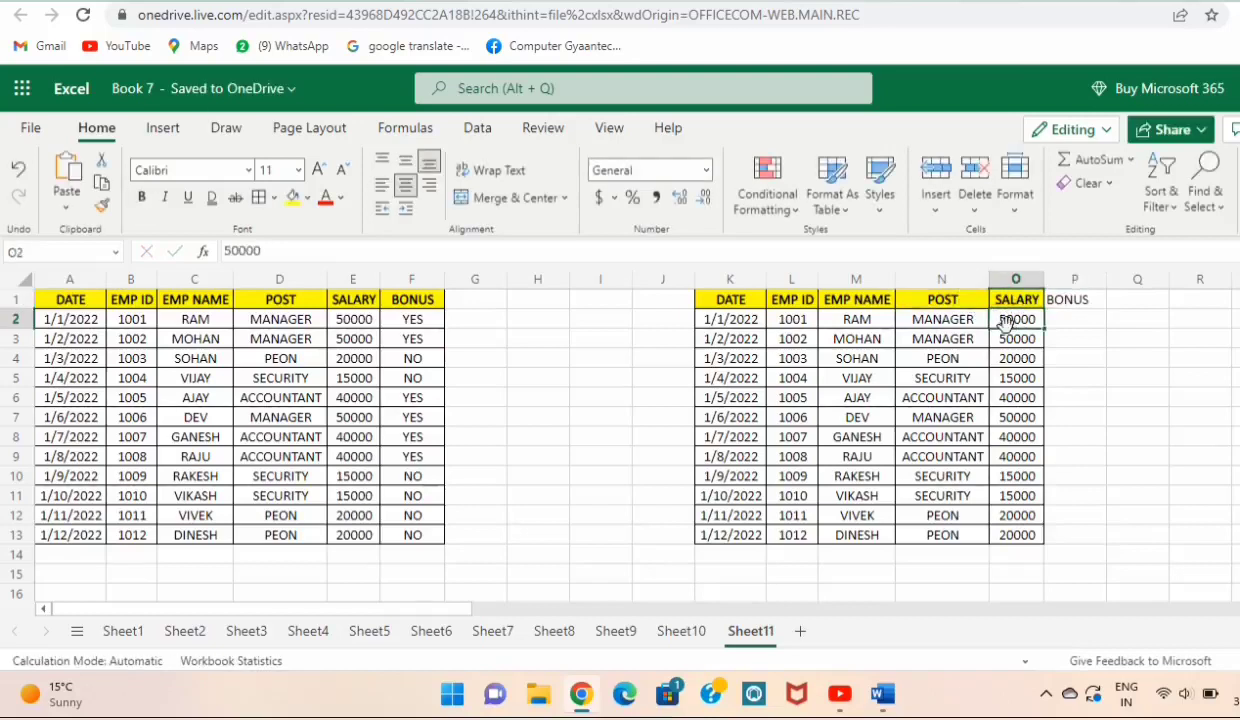
{"action": "left_click", "coordinate": [100, 207]}
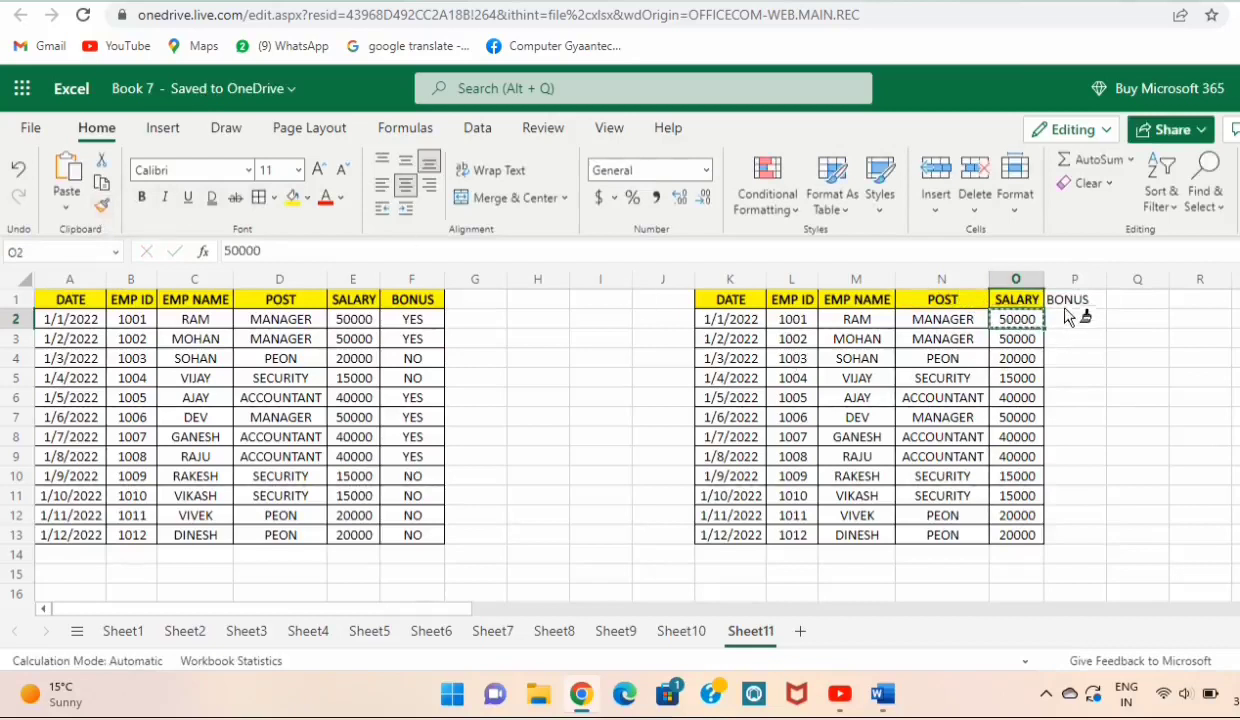
{"action": "left_click_drag", "start_coordinate": [1066, 300], "coordinate": [1052, 540]}
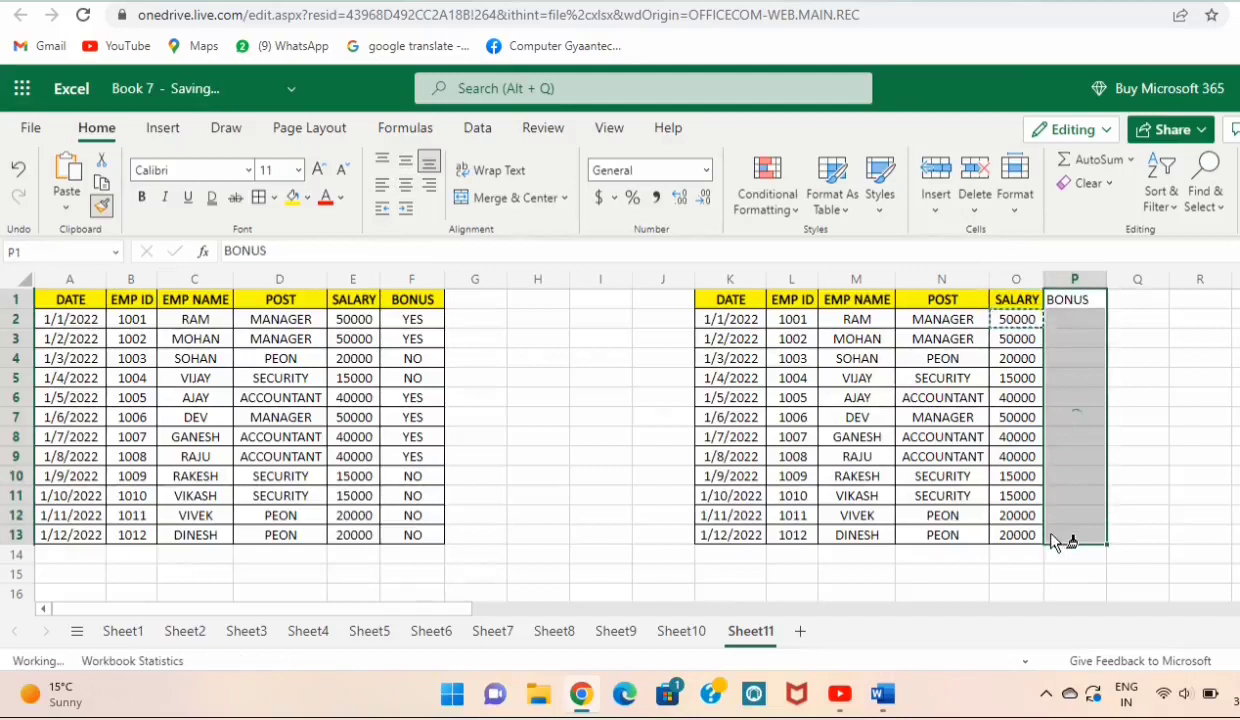
{"action": "left_click", "coordinate": [1144, 396]}
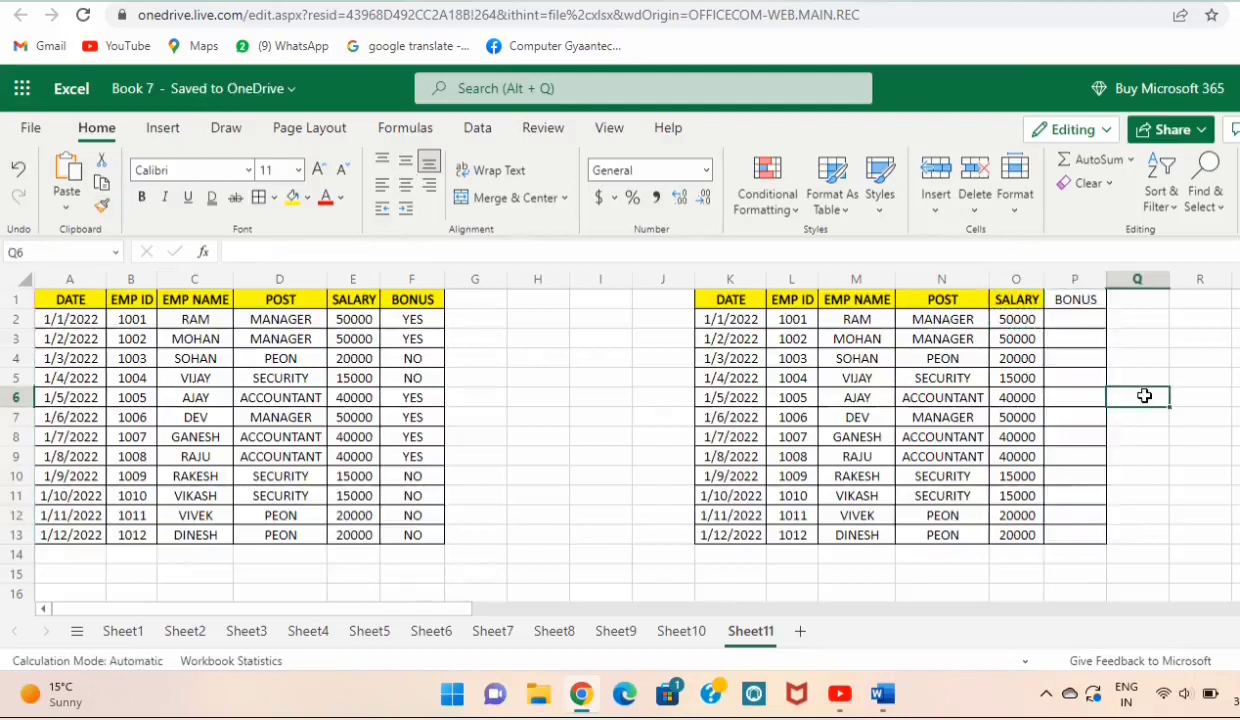
- Paint the SALARY header's bold yellow formatting onto BONUS in P1
{"action": "left_click", "coordinate": [1013, 300]}
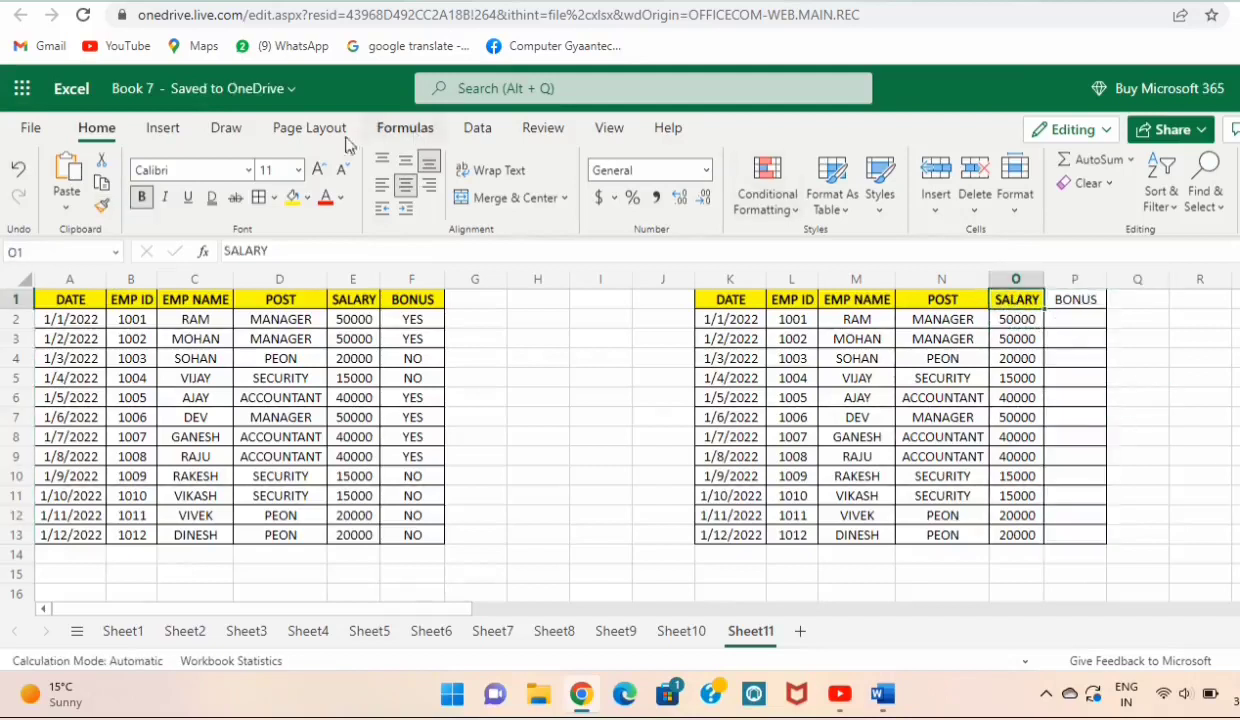
{"action": "left_click", "coordinate": [103, 206]}
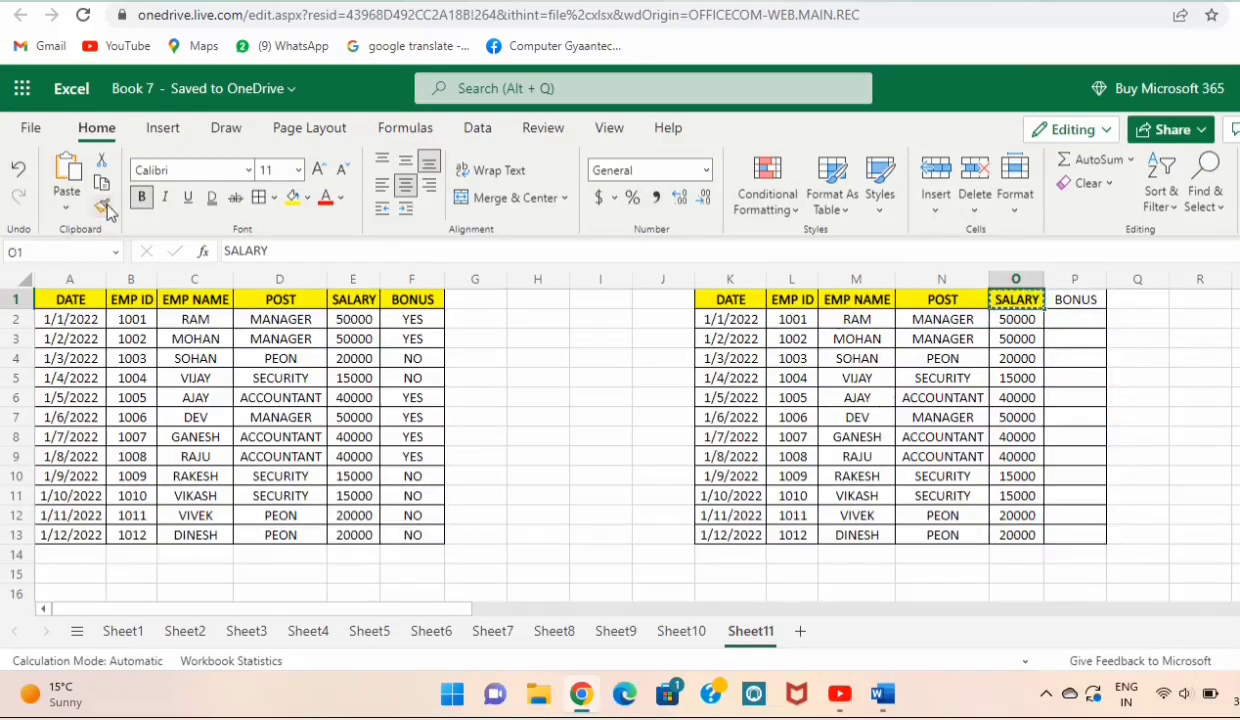
{"action": "left_click", "coordinate": [1072, 303]}
{"action": "left_click", "coordinate": [1123, 335]}
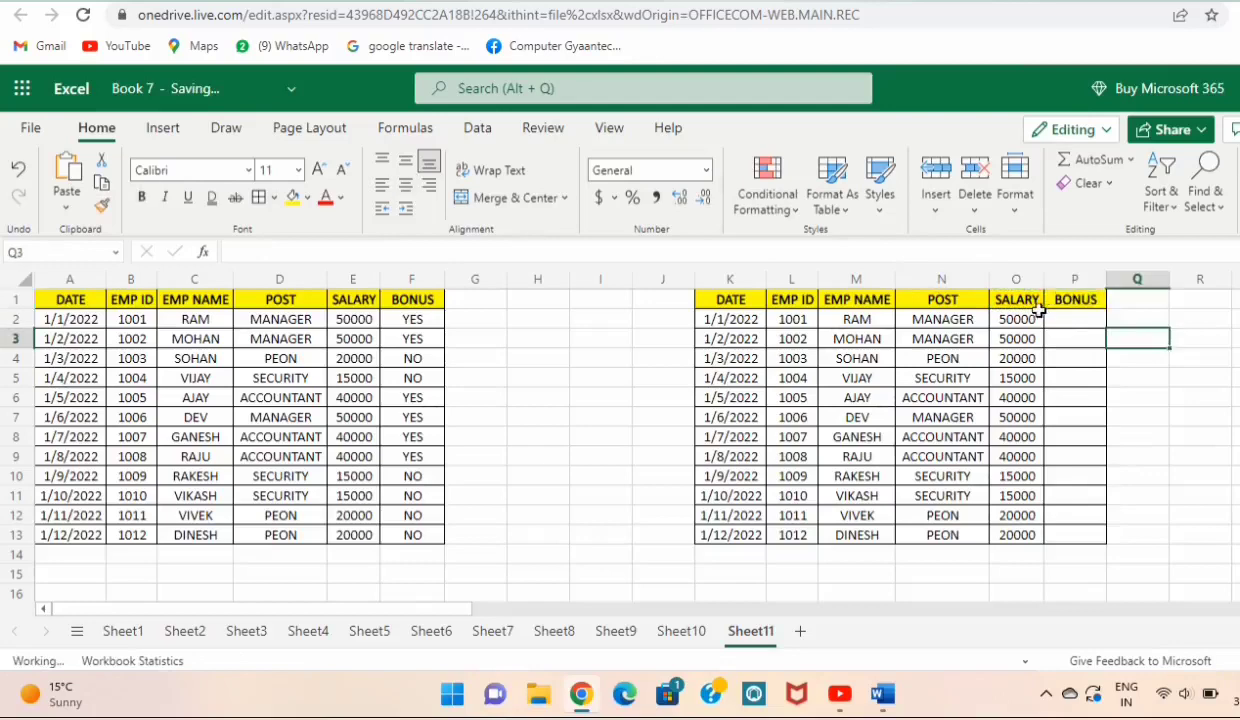
{"action": "left_click", "coordinate": [1068, 316]}
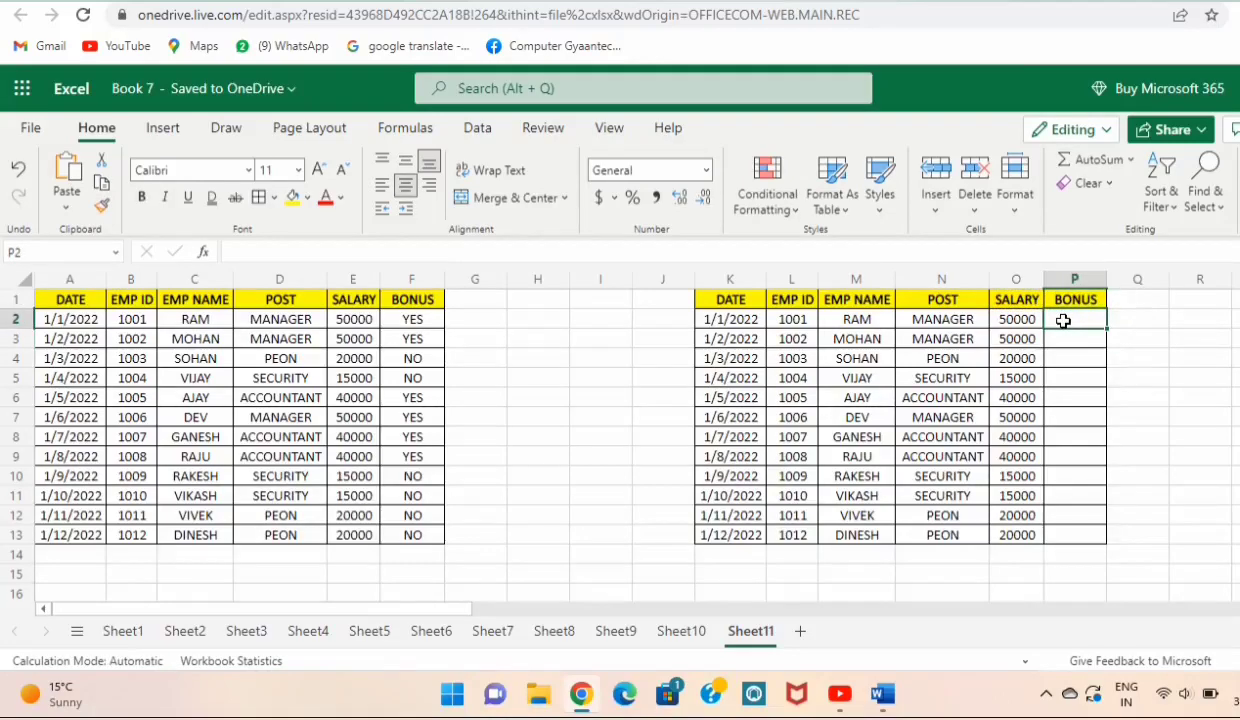
- Enter =IF(AND(N2="MANAGER",O2>=50000,"YES","NO") in P2, testing POST and salary
{"action": "scroll", "coordinate": [1064, 320], "scroll_direction": "right", "scroll_amount": 2}
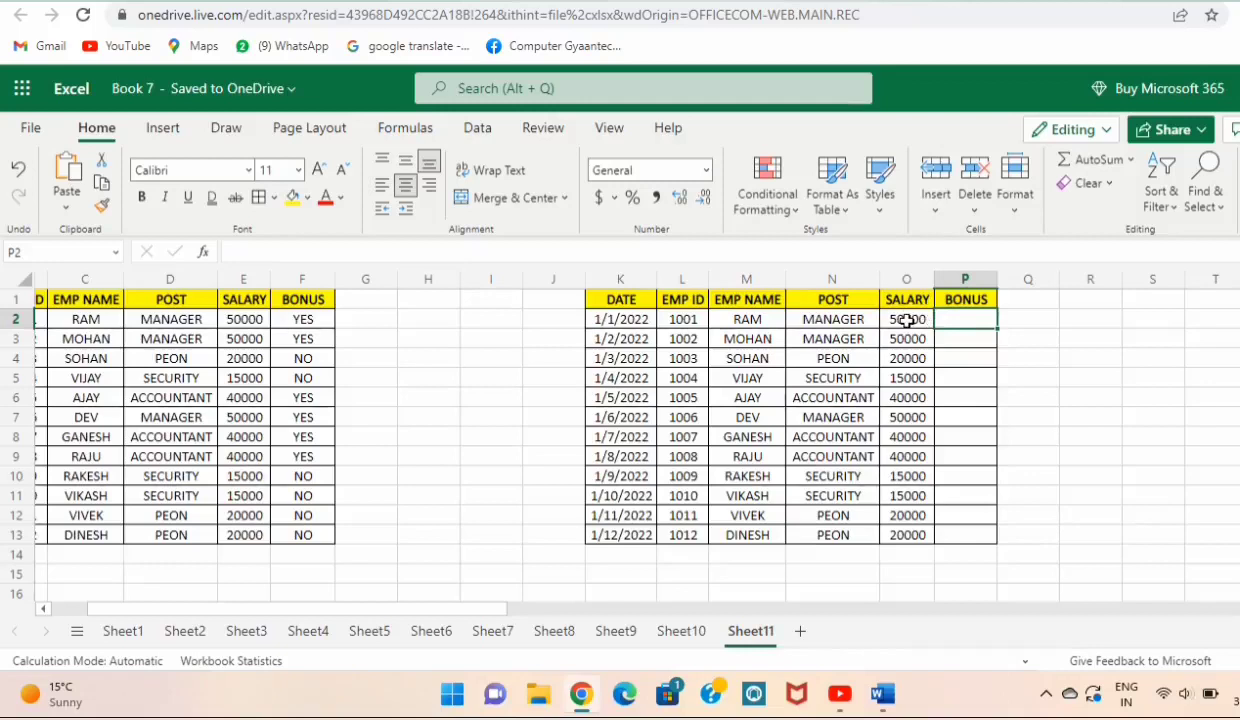
{"action": "type", "text": "="}
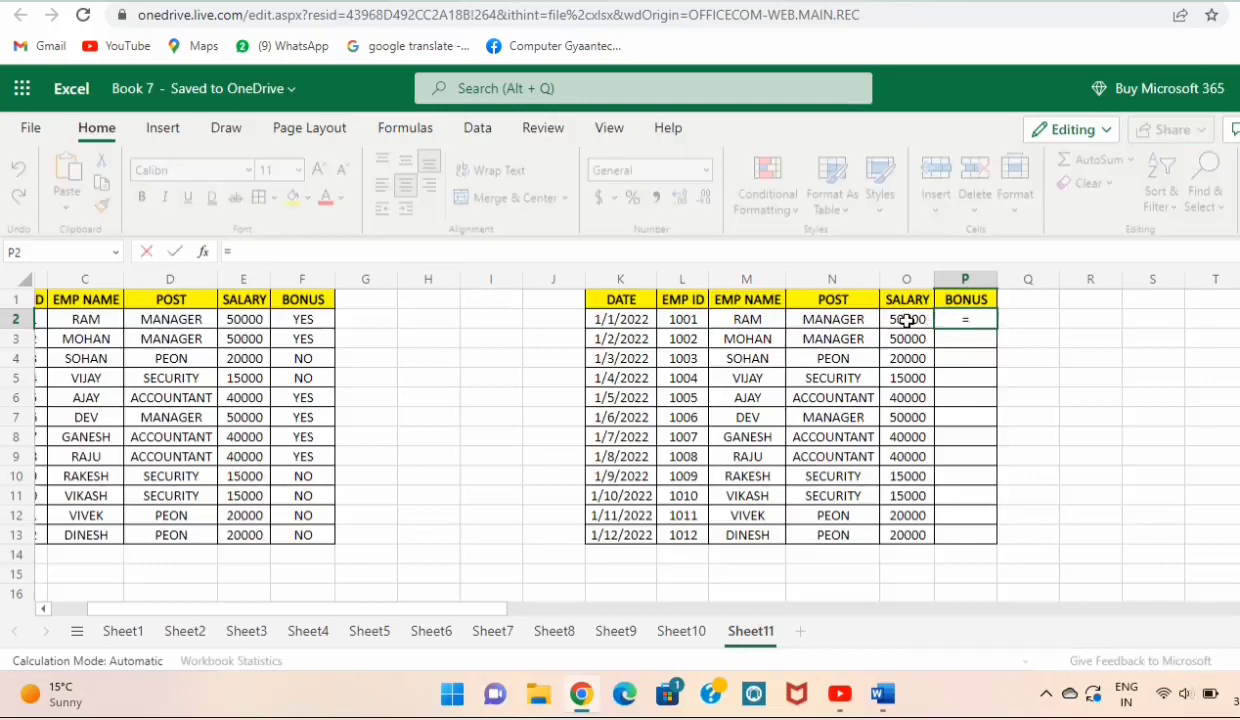
{"action": "type", "text": "IF"}
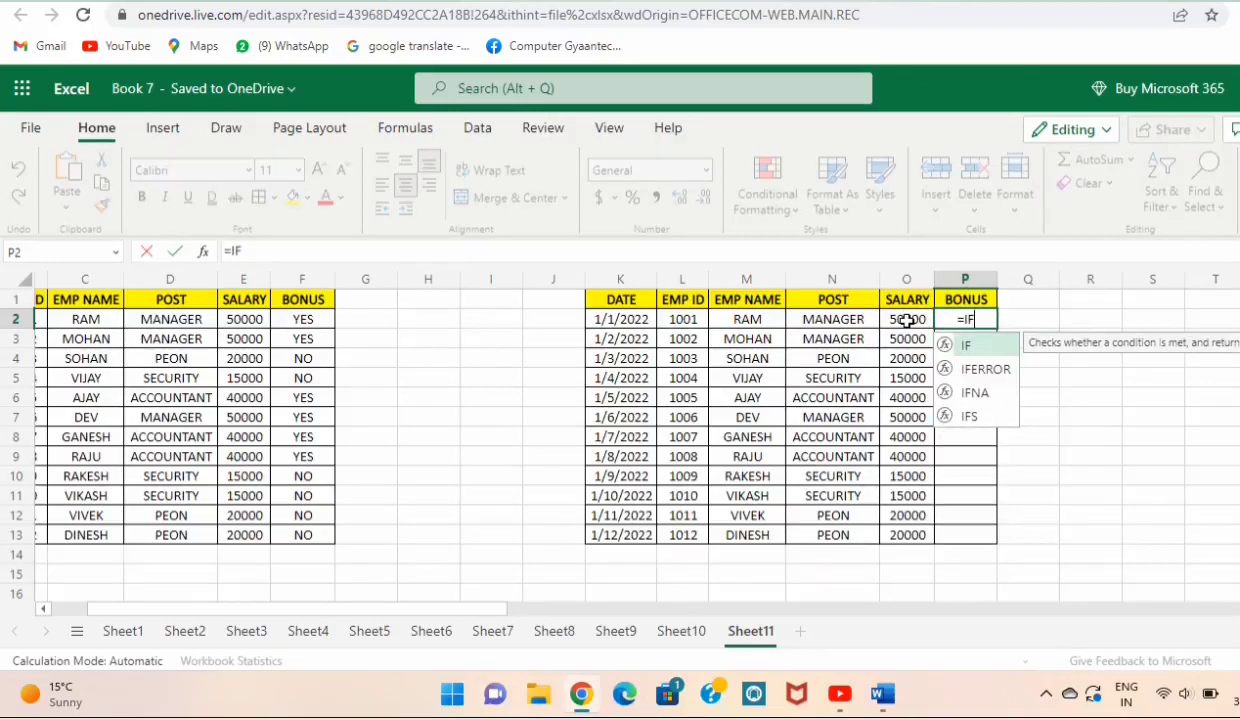
{"action": "type", "text": "(AND"}
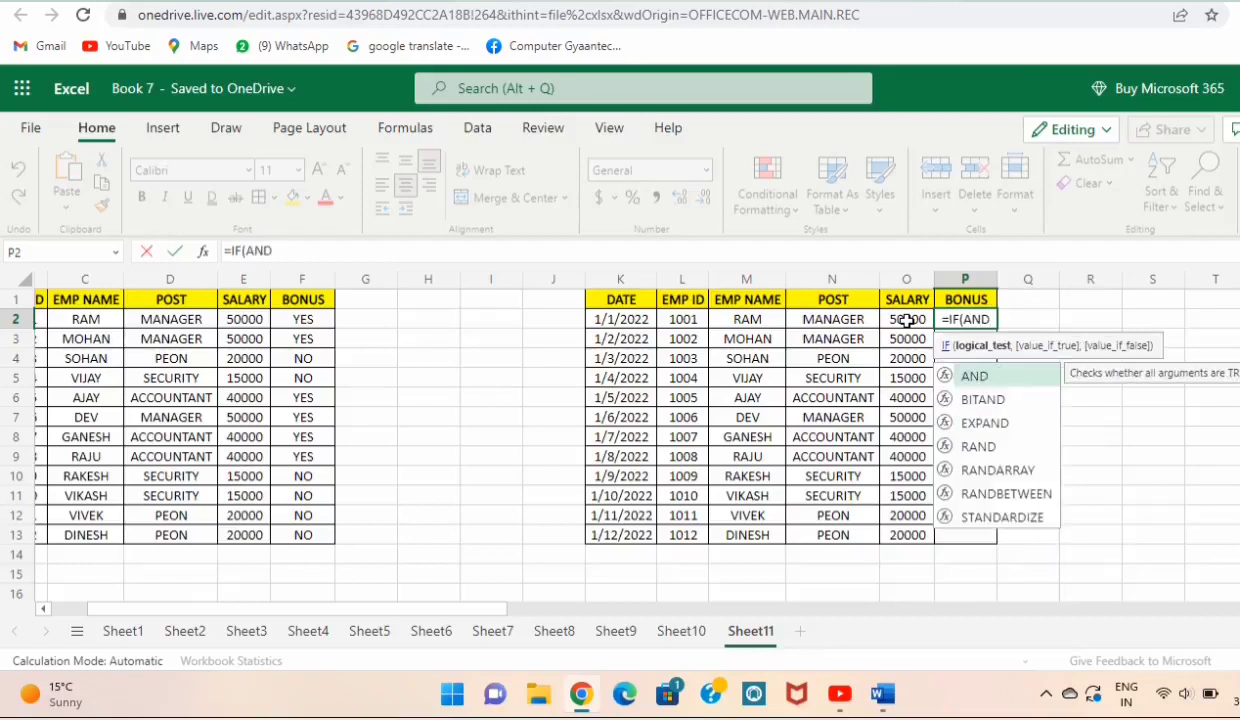
{"action": "type", "text": "("}
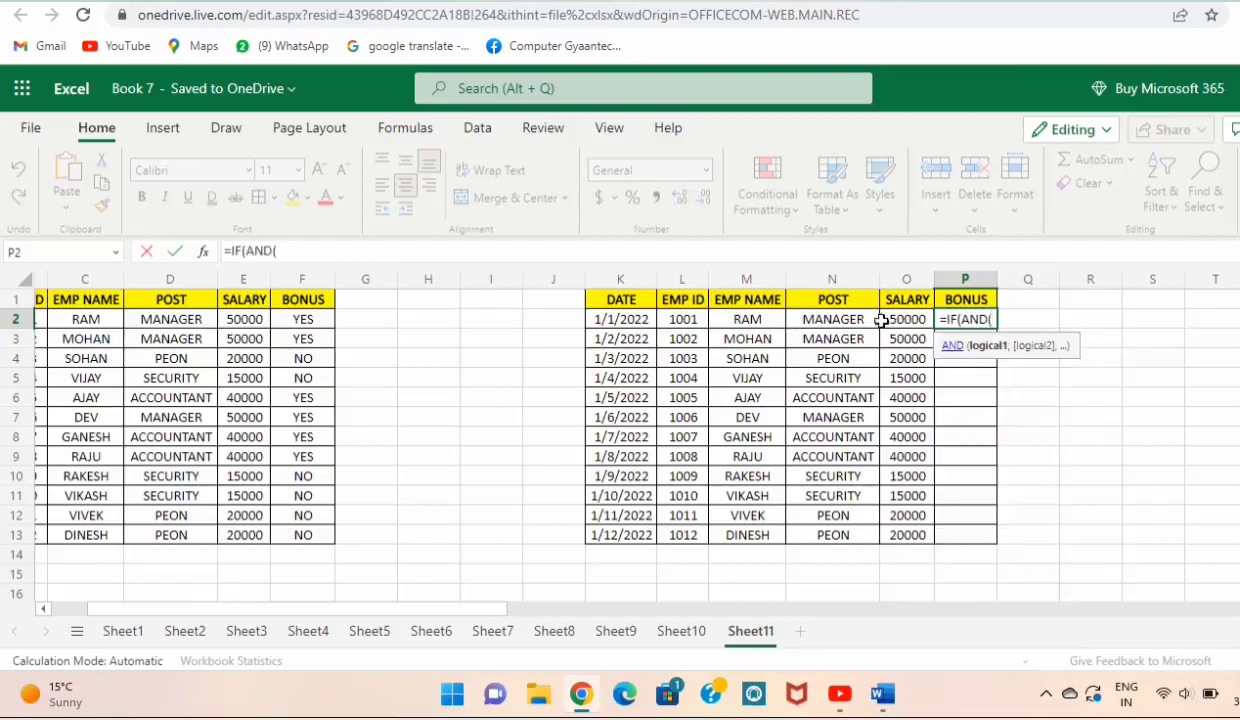
{"action": "left_click", "coordinate": [855, 320]}
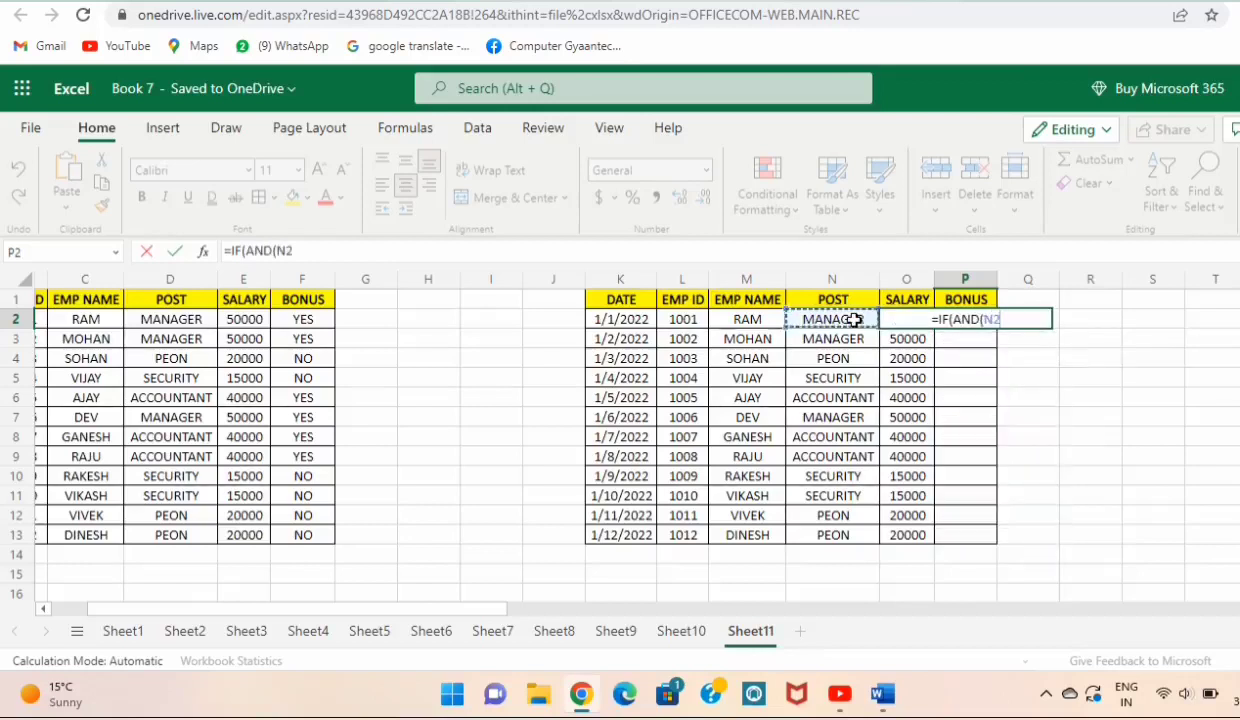
{"action": "type", "text": "="}
{"action": "type", "text": "M"}
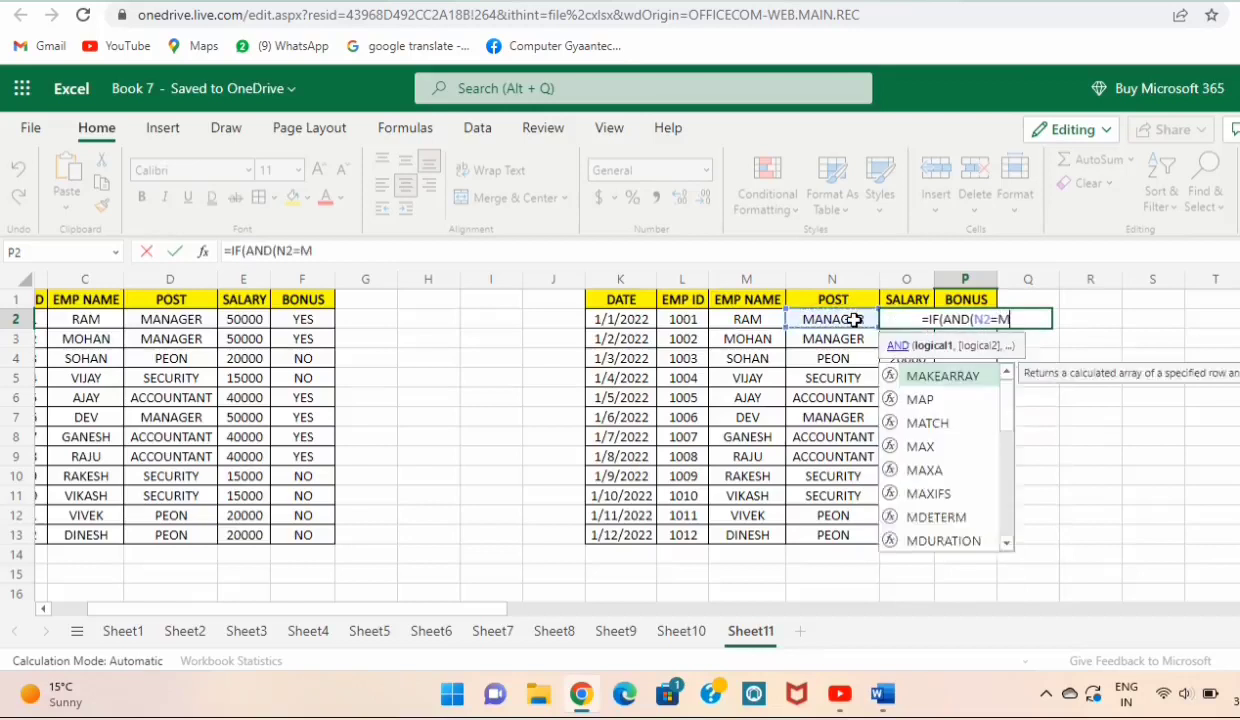
{"action": "type", "text": "ANAGER"}
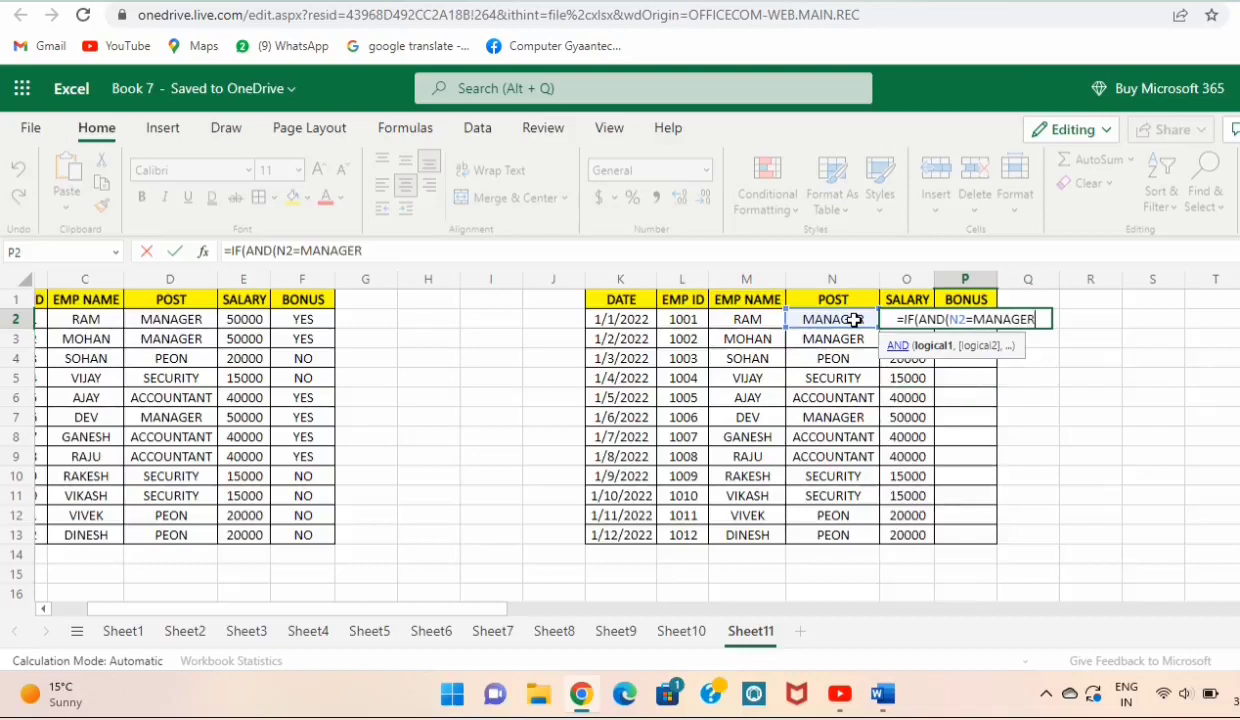
{"action": "left_click", "coordinate": [976, 320]}
{"action": "type", "text": "\""}
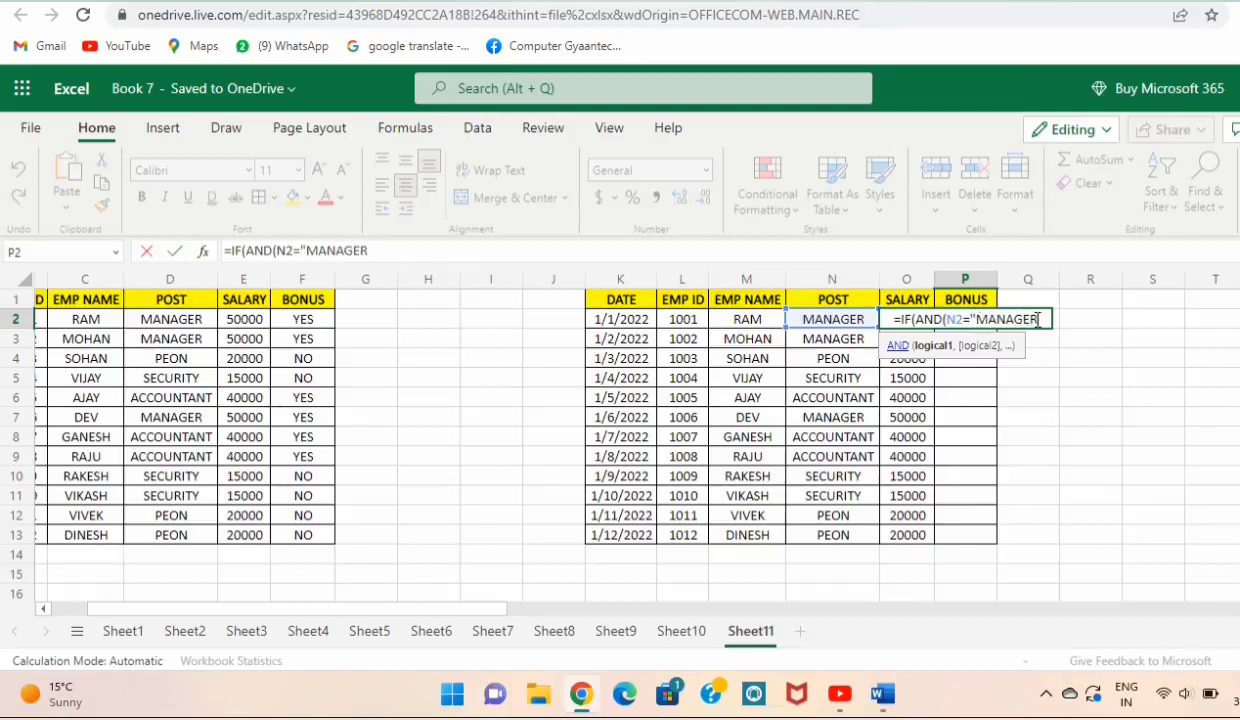
{"action": "type", "text": "\""}
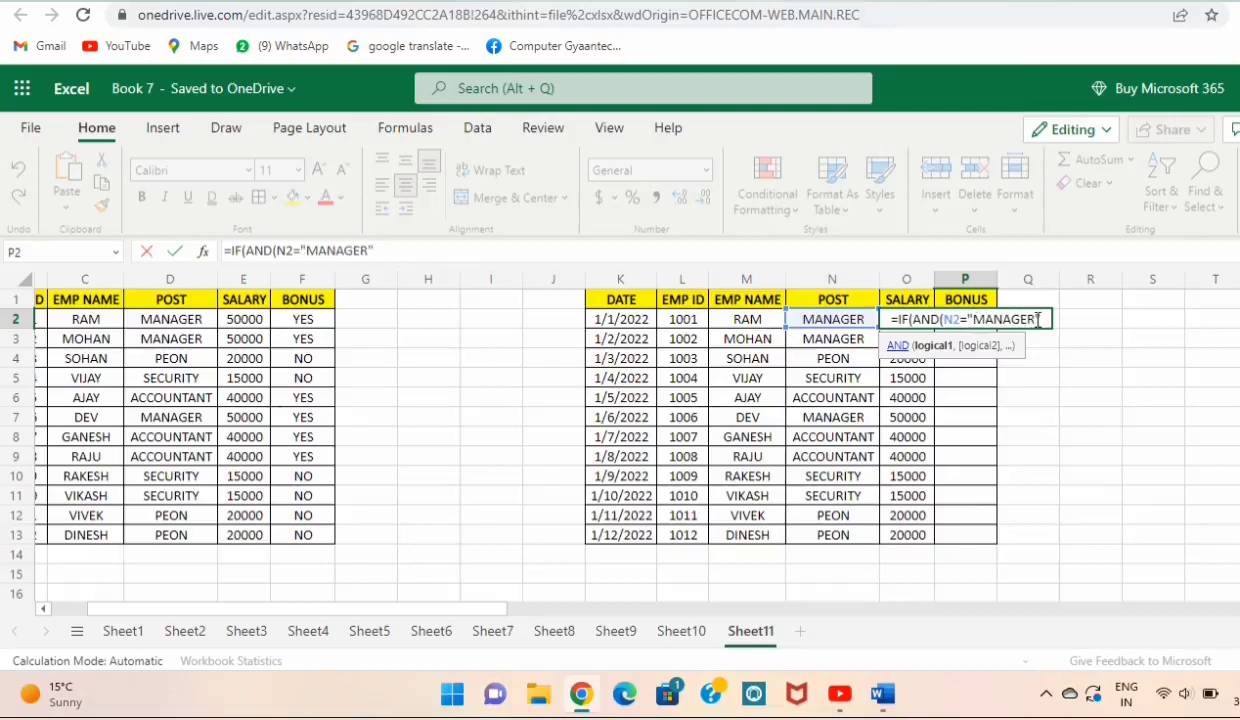
{"action": "type", "text": ","}
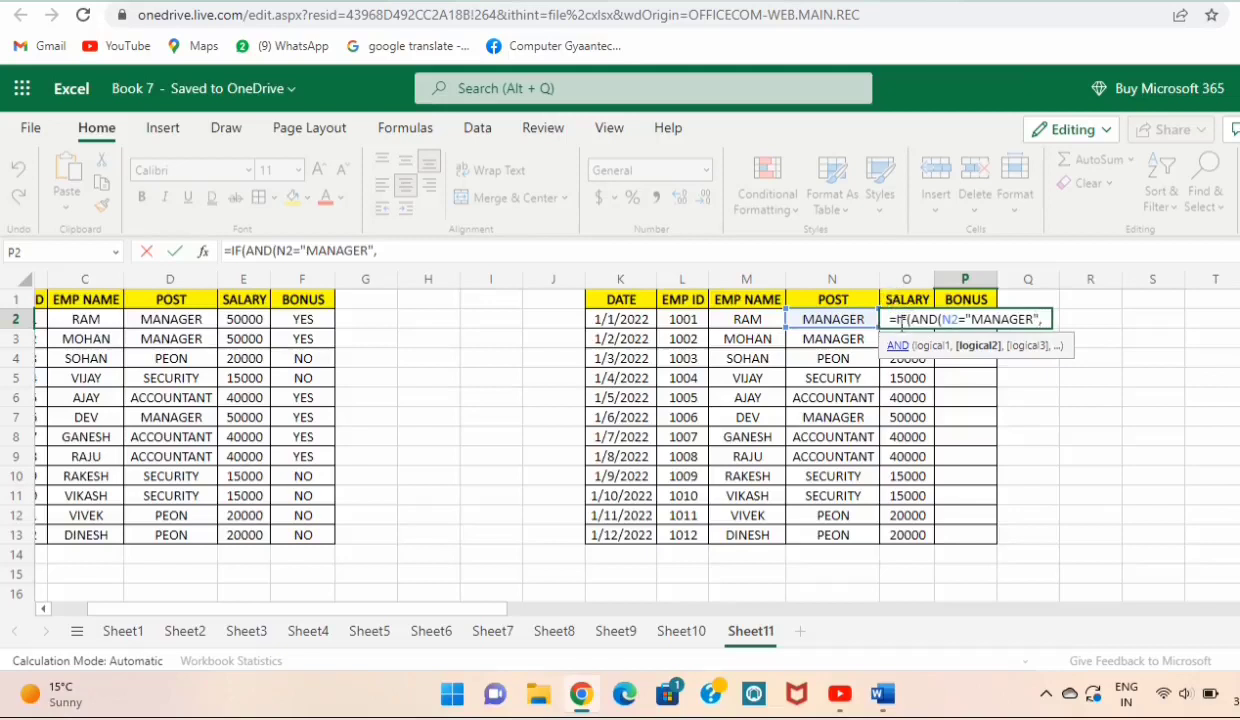
{"action": "type", "text": "O2"}
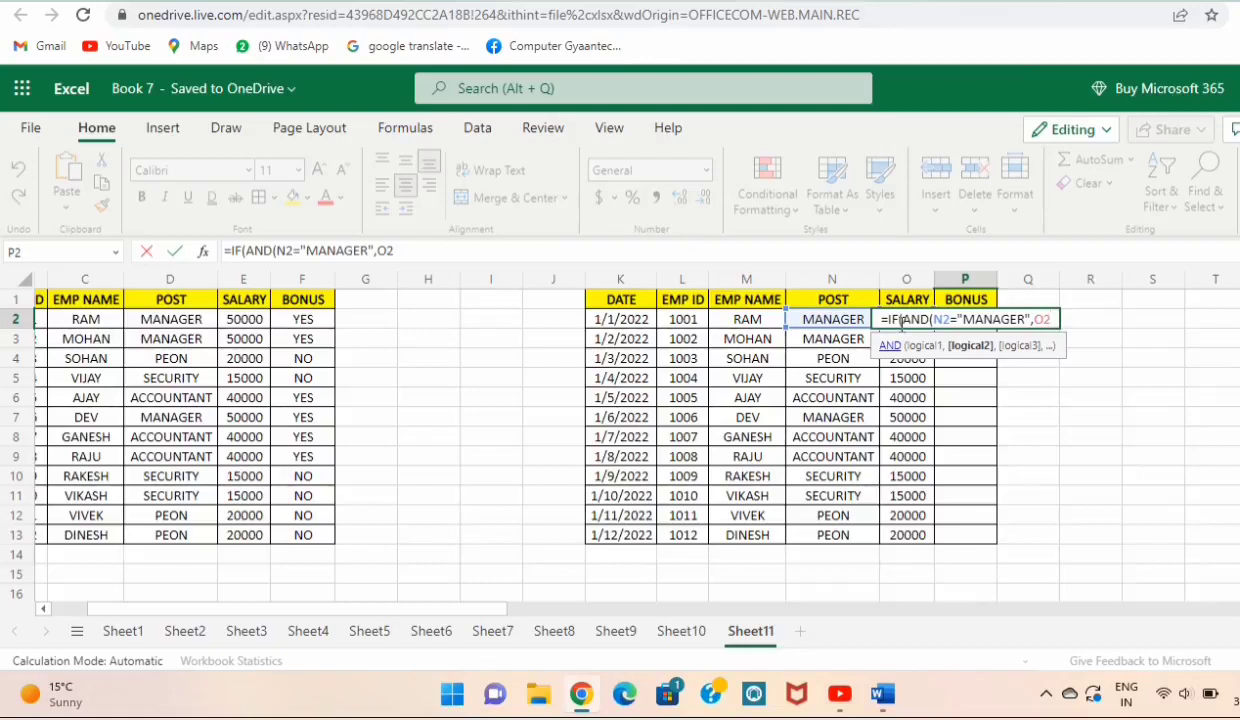
{"action": "type", "text": ">="}
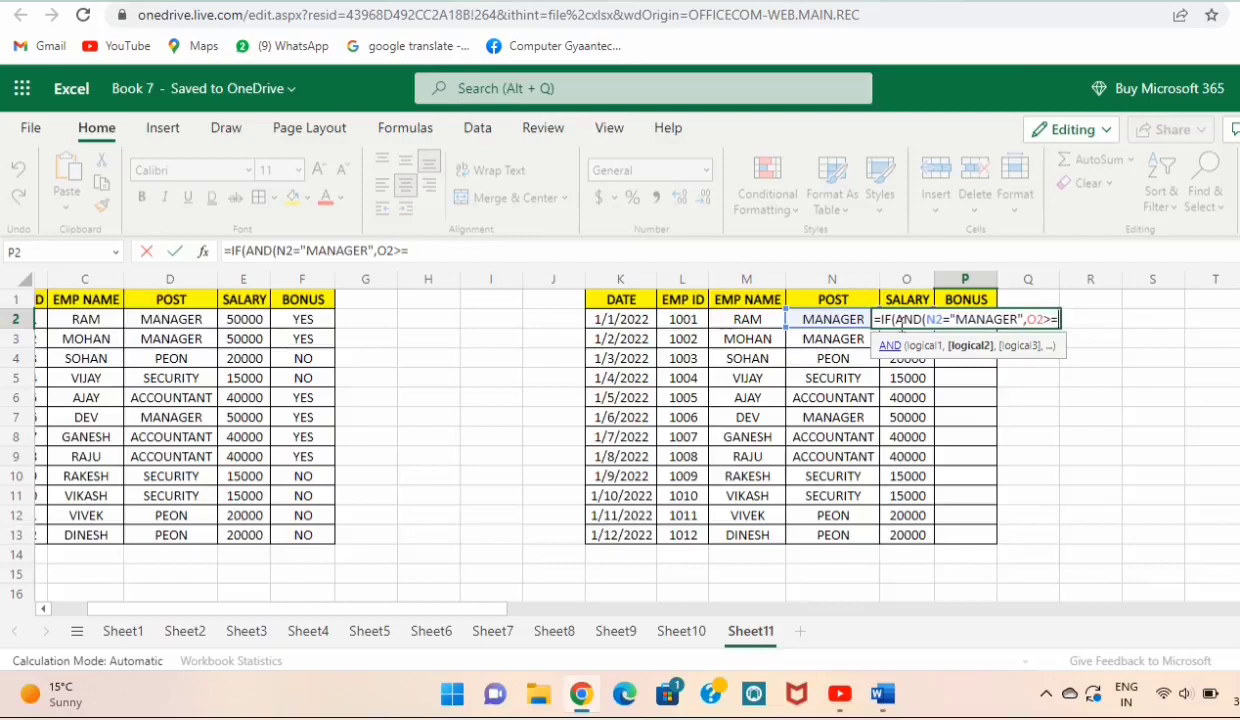
{"action": "type", "text": "5"}
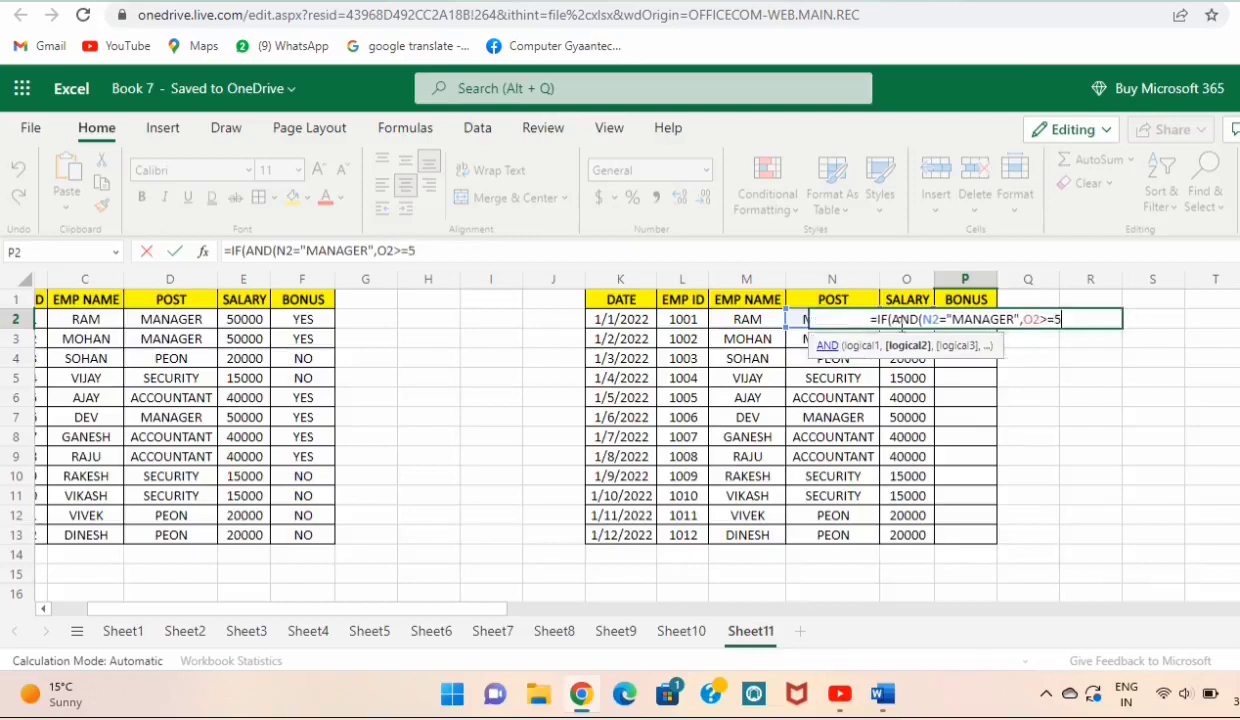
{"action": "type", "text": "0000"}
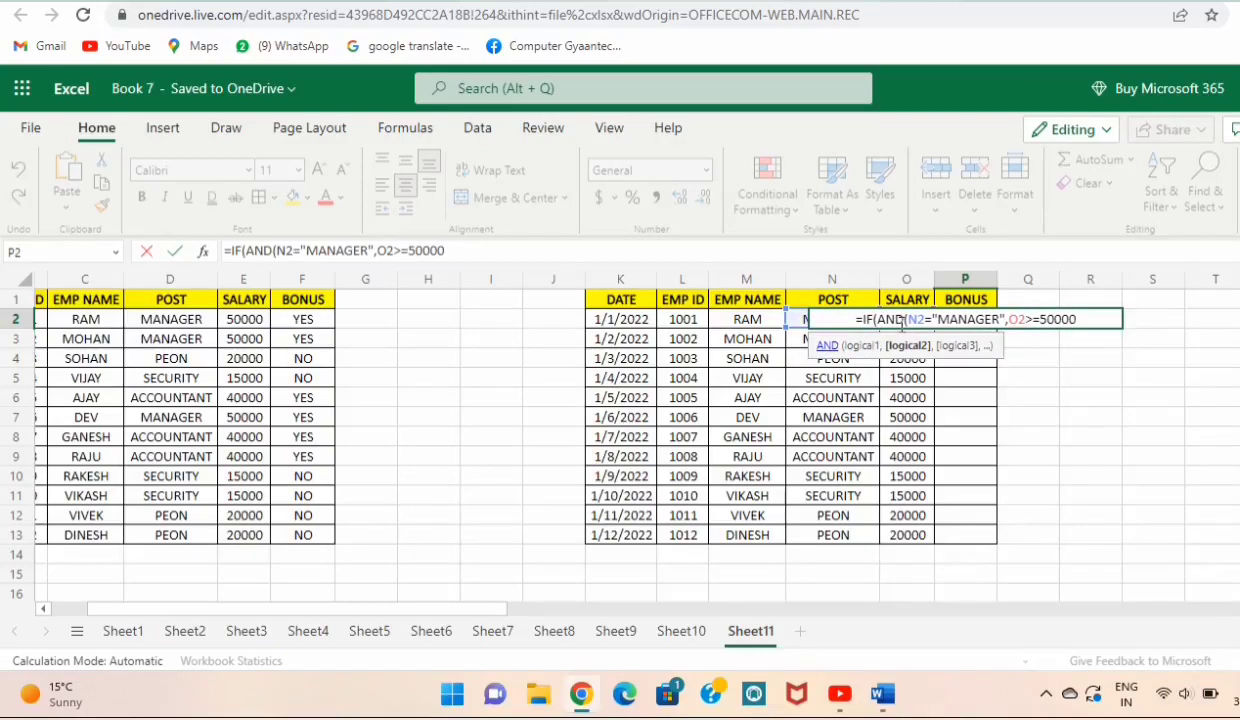
{"action": "type", "text": ","}
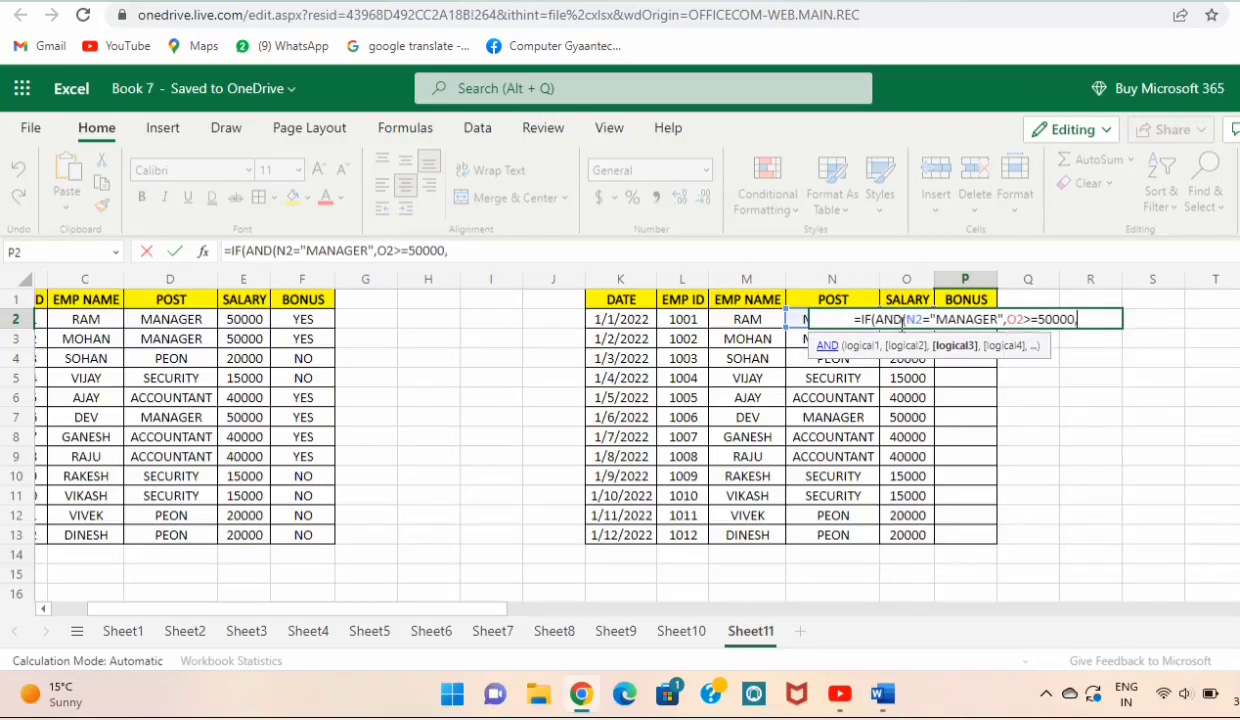
{"action": "type", "text": "\"YES"}
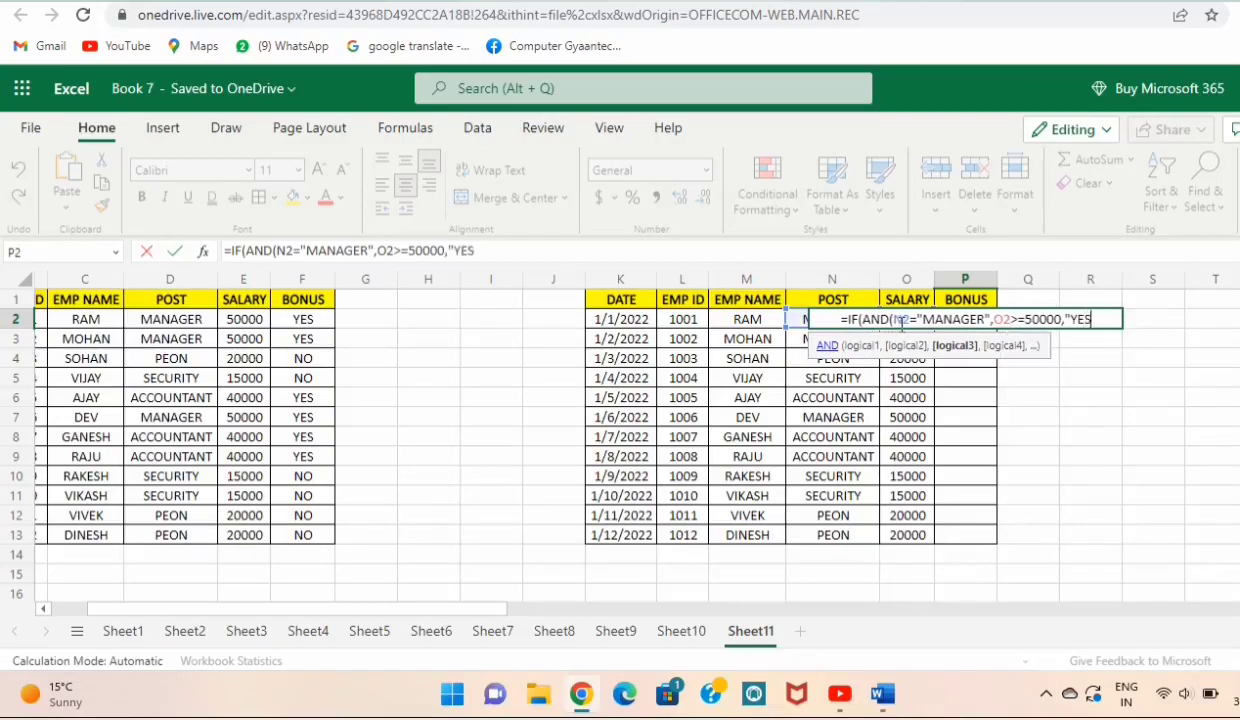
{"action": "type", "text": "\","}
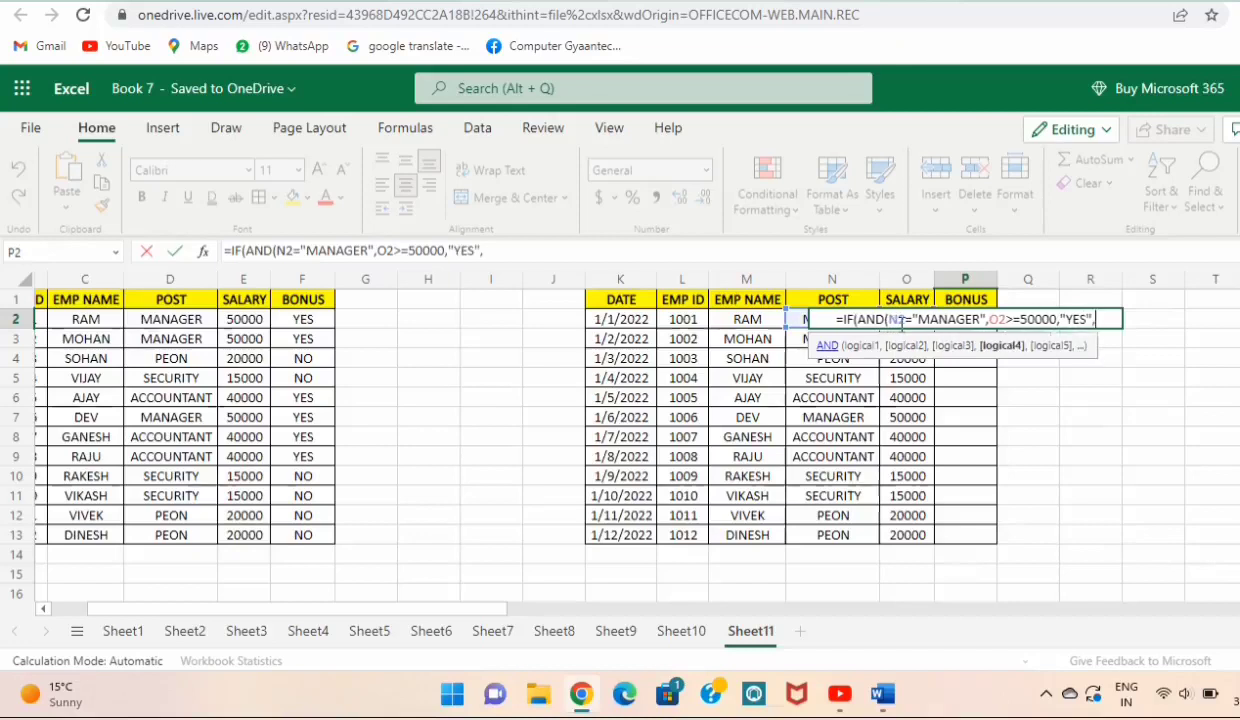
{"action": "type", "text": "\"NO"}
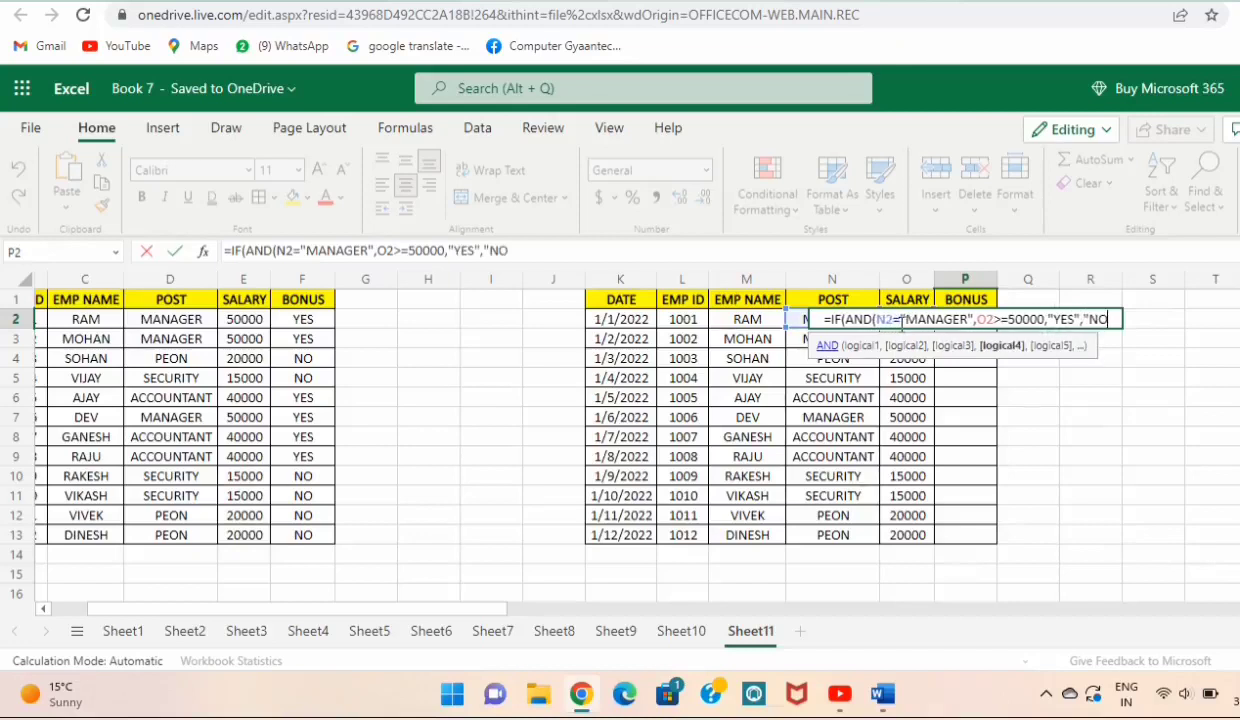
{"action": "type", "text": "\""}
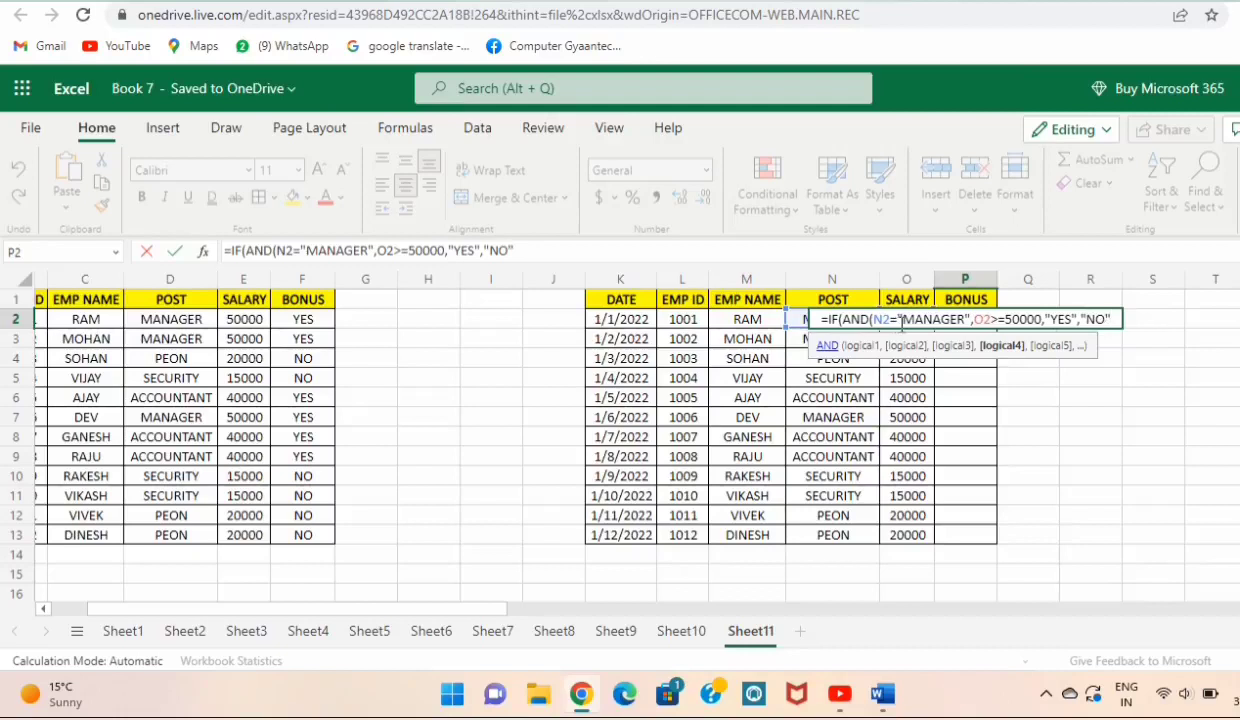
{"action": "type", "text": ")"}
{"action": "key", "text": "Return"}
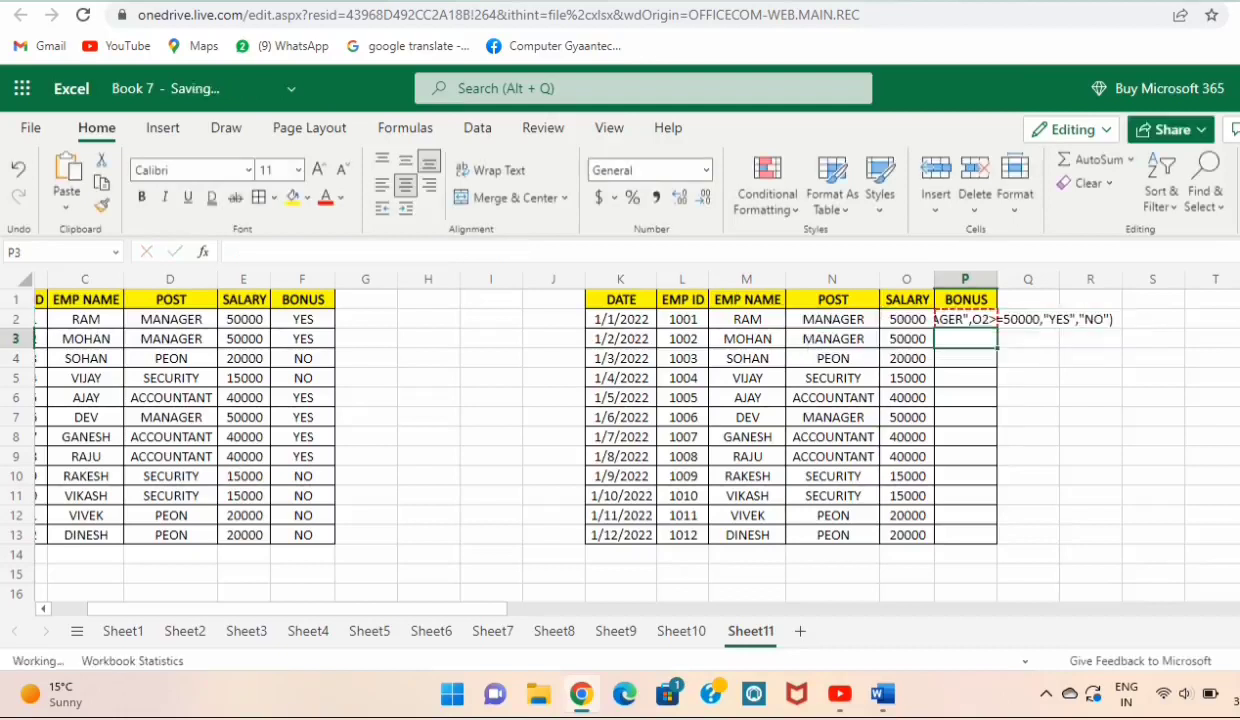
- Add the missing ) after 50000 in P2's formula so it returns YES
{"action": "left_click", "coordinate": [958, 318]}
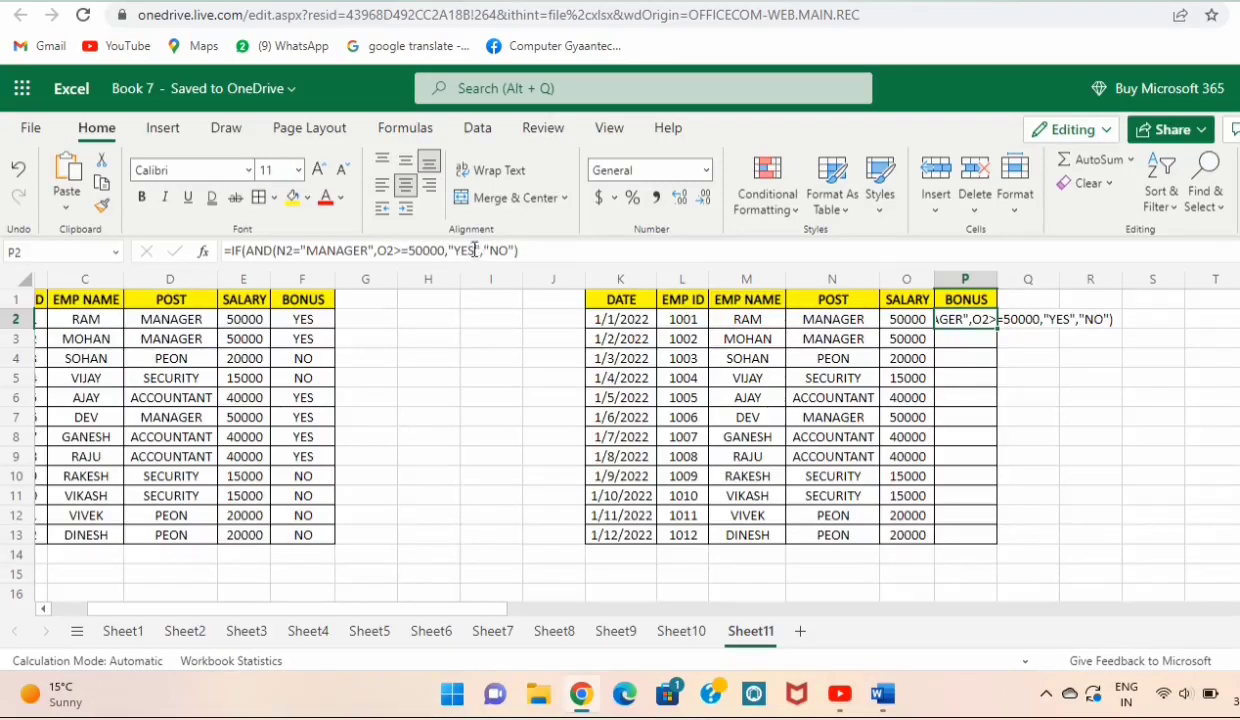
{"action": "double_click", "coordinate": [961, 319]}
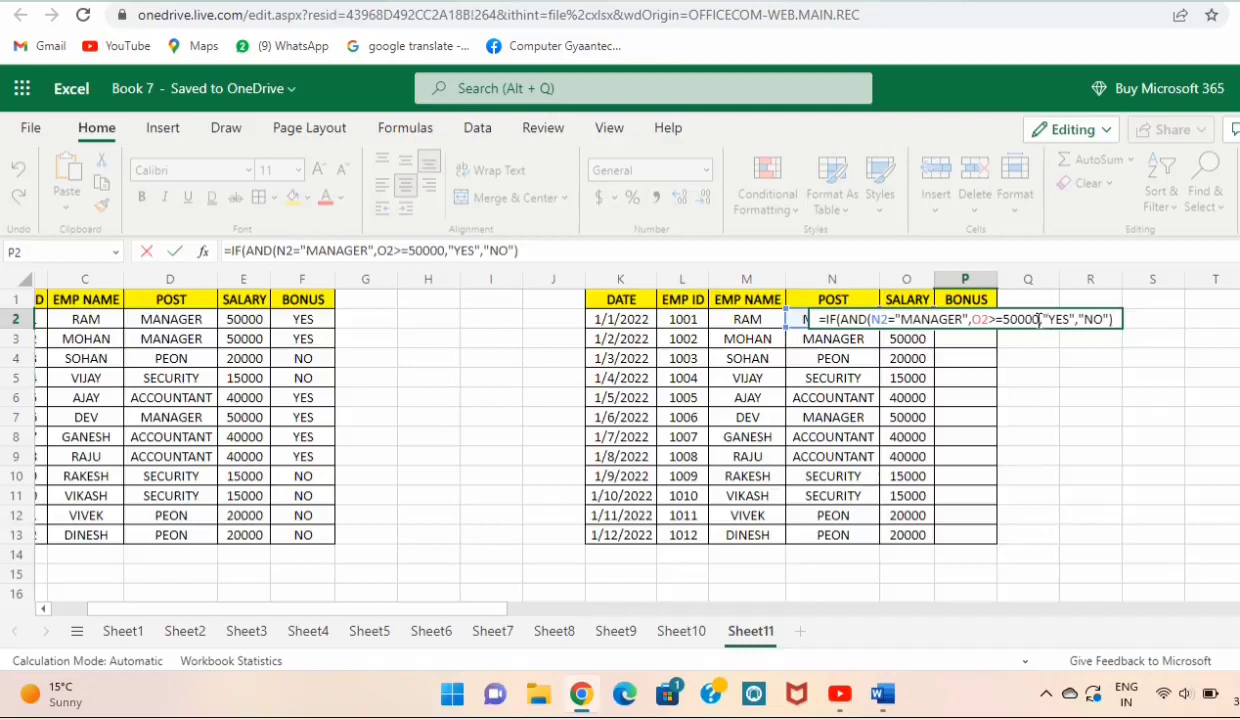
{"action": "left_click", "coordinate": [1039, 319]}
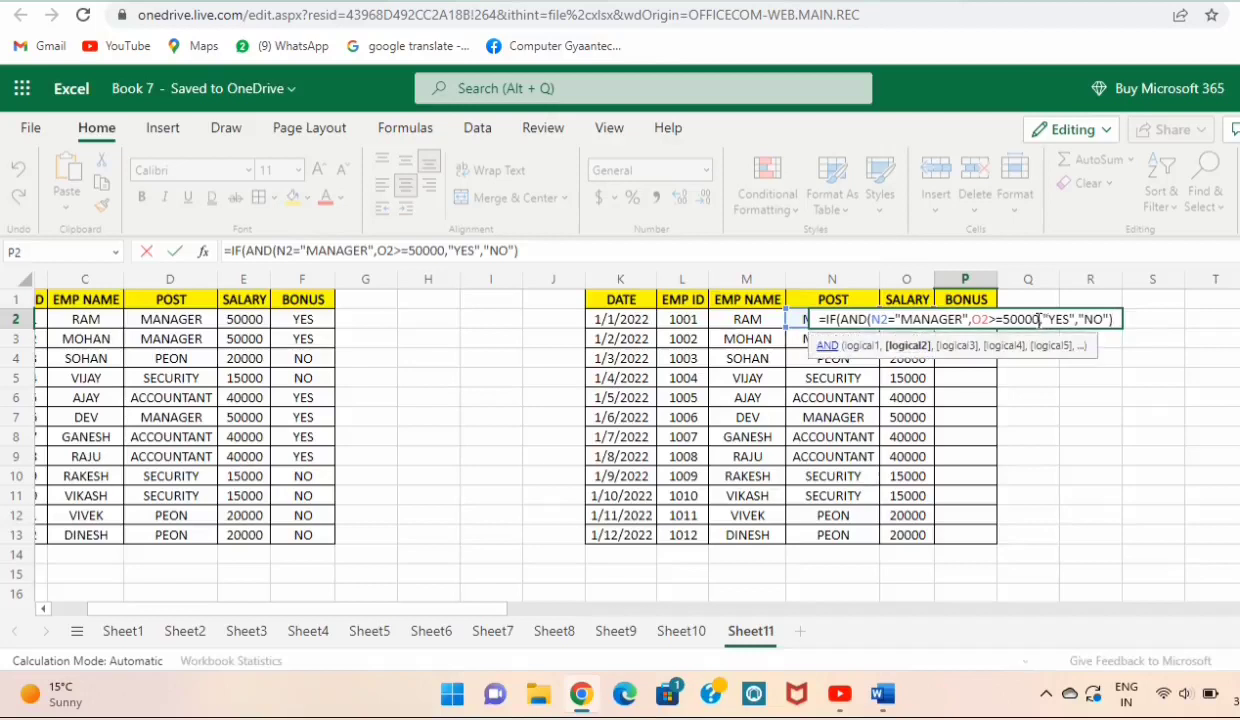
{"action": "type", "text": ")"}
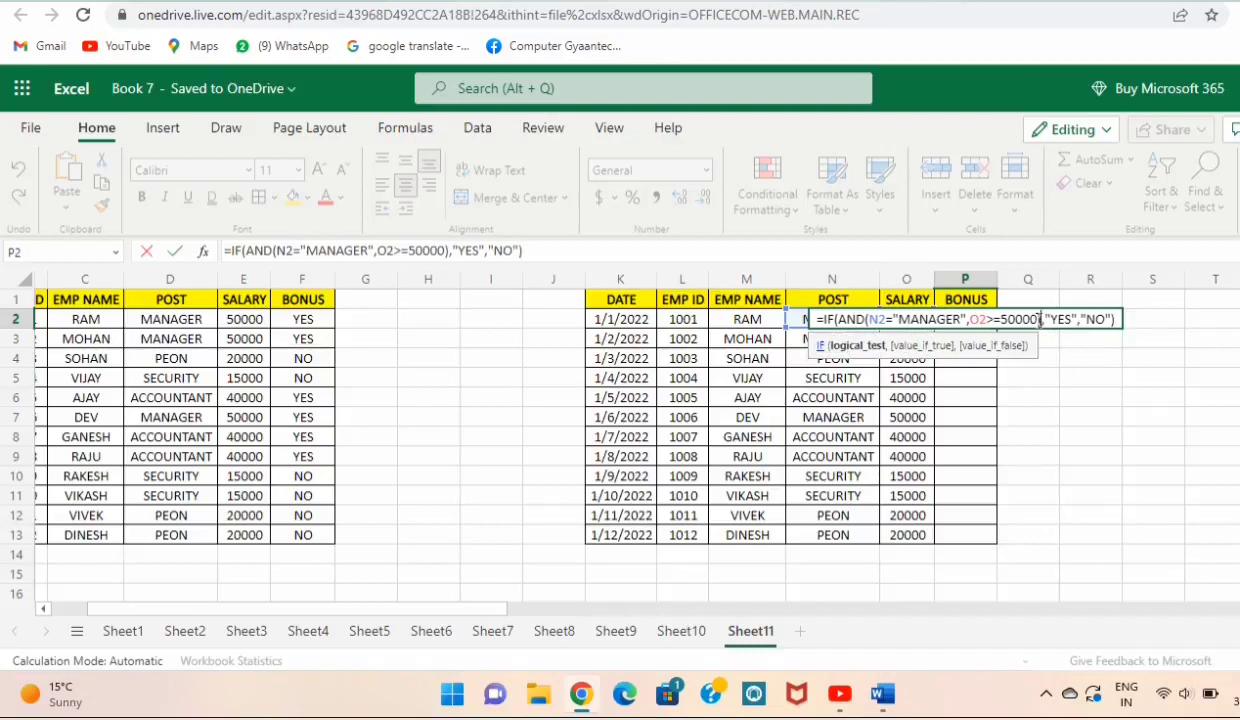
{"action": "left_click", "coordinate": [1039, 319]}
{"action": "left_click", "coordinate": [958, 322]}
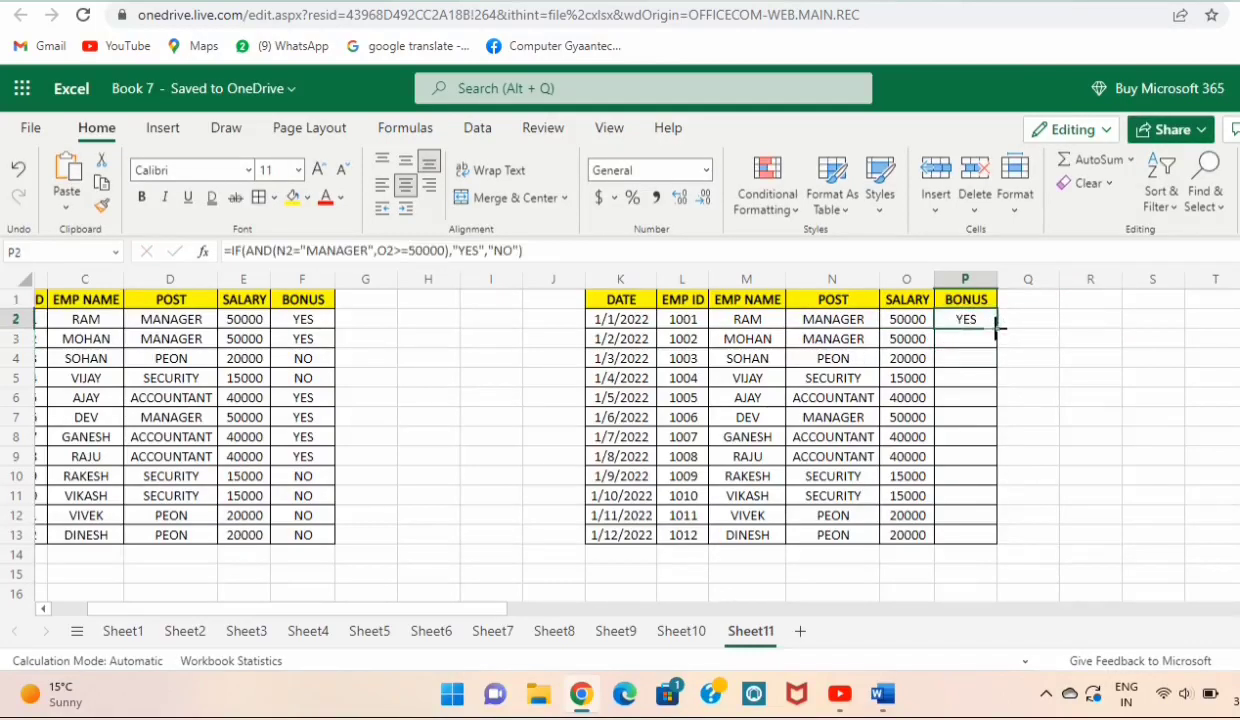
- Fill P2's bonus formula down to P13, giving YES for managers and NO otherwise
{"action": "mouse_move", "coordinate": [996, 324]}
{"action": "left_mouse_down"}
{"action": "mouse_move", "coordinate": [988, 538]}
{"action": "mouse_move", "coordinate": [996, 532]}
{"action": "left_mouse_up"}
{"action": "left_click", "coordinate": [1038, 375]}
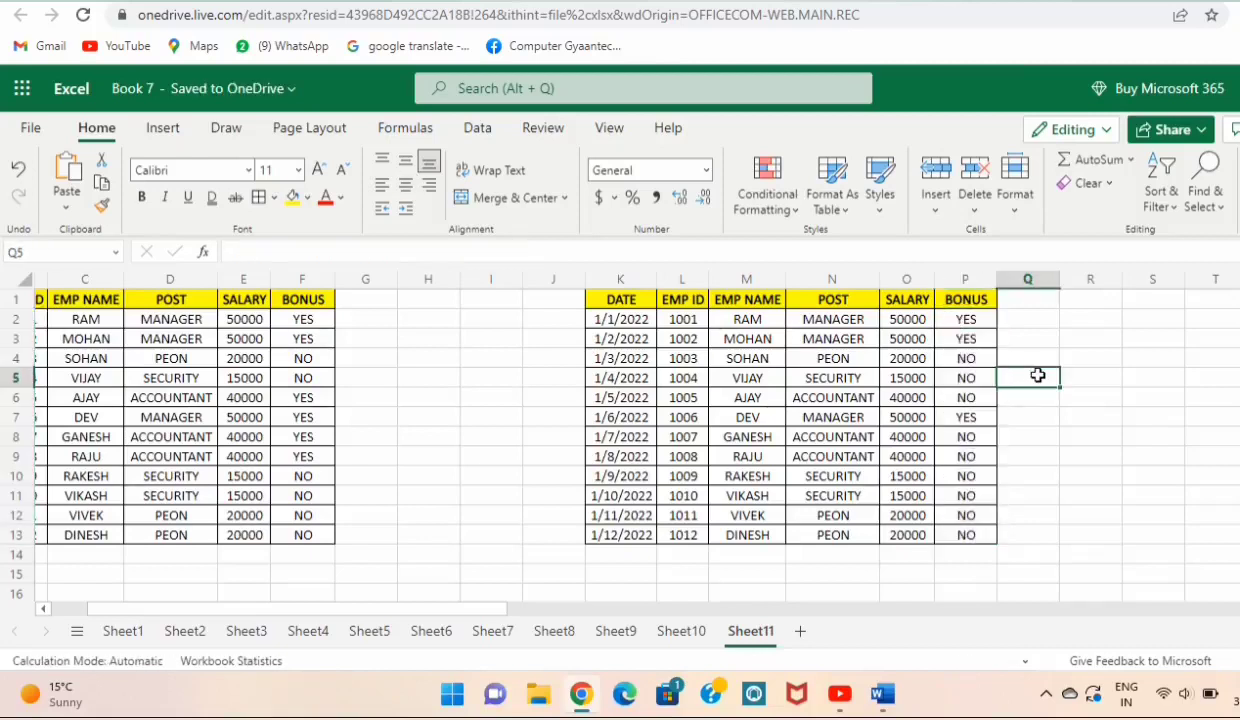